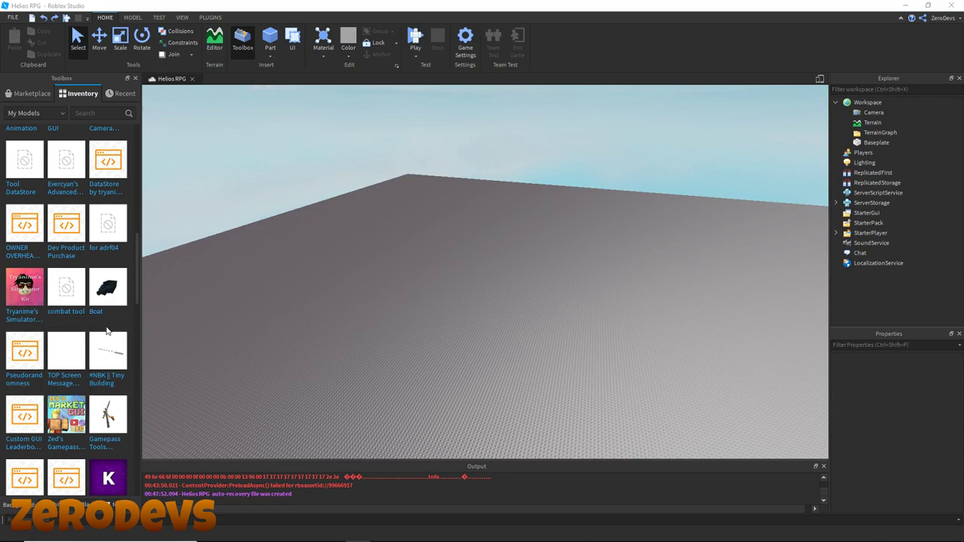
Switch the Toolbox from the inventory to the Marketplace models.
scroll(106, 330, up, 10)
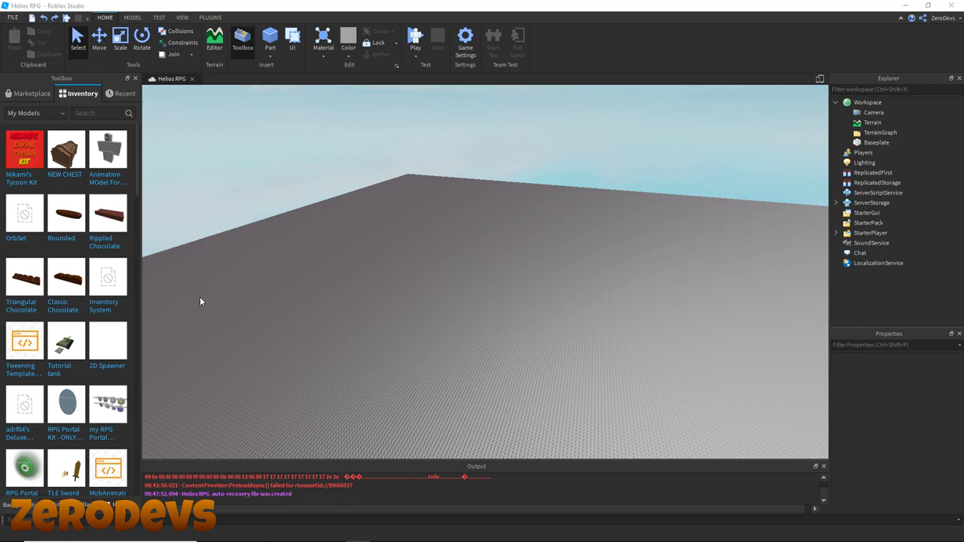
scroll(83, 226, down, 3)
scroll(93, 159, up, 3)
click(29, 93)
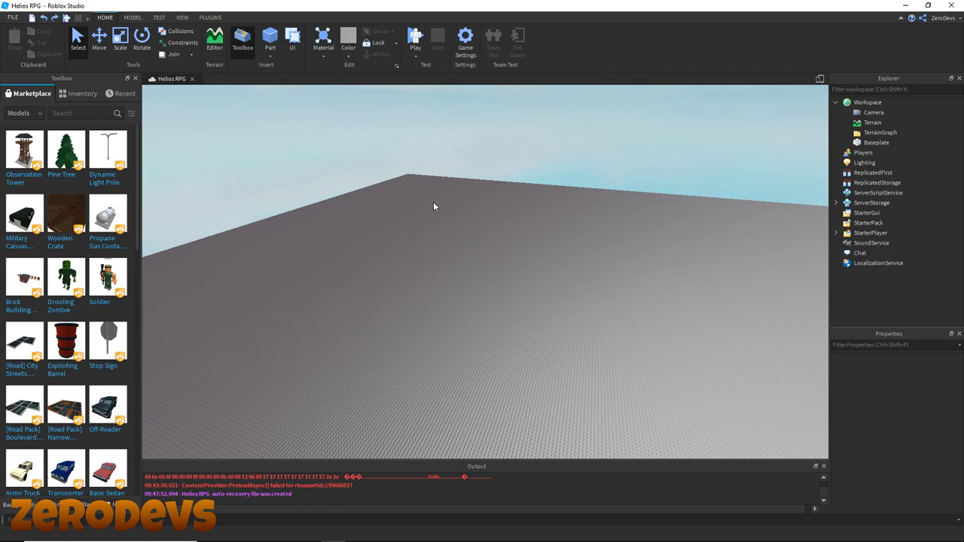
click(135, 78)
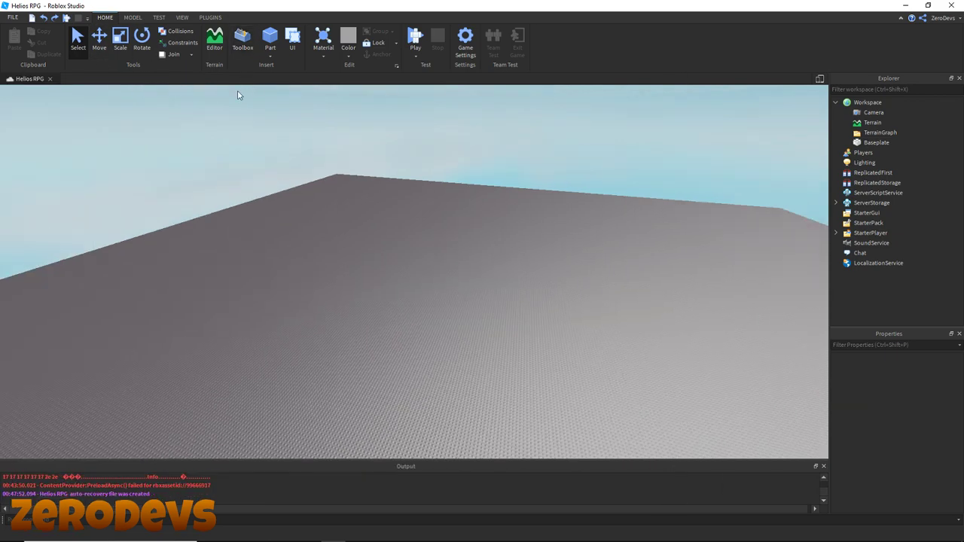
click(248, 54)
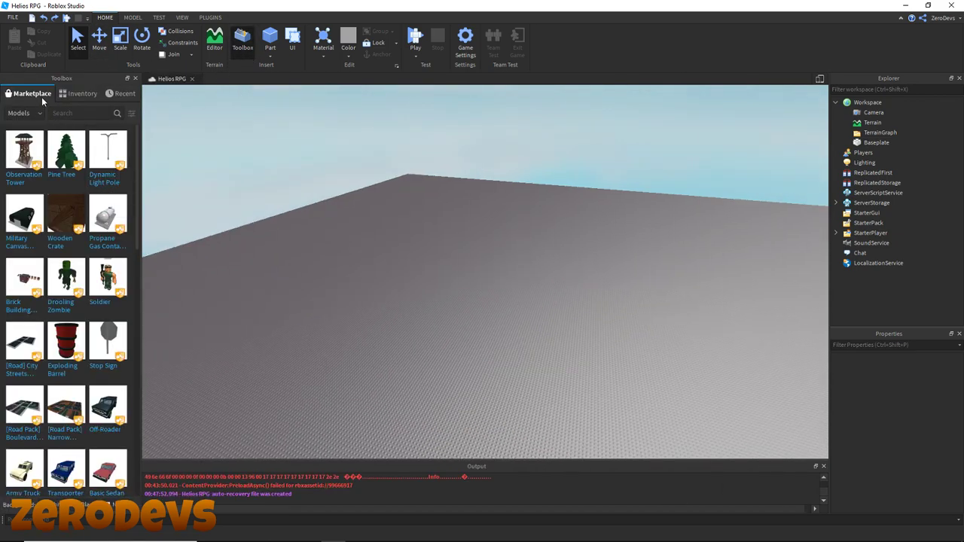
Search the Marketplace models for "Evercyans rpg kit" and check who made the kits found.
click(88, 113)
text(Ecerc)
key(BackSpace)
key(BackSpace)
key(BackSpace)
key(BackSpace)
text(vercyans m)
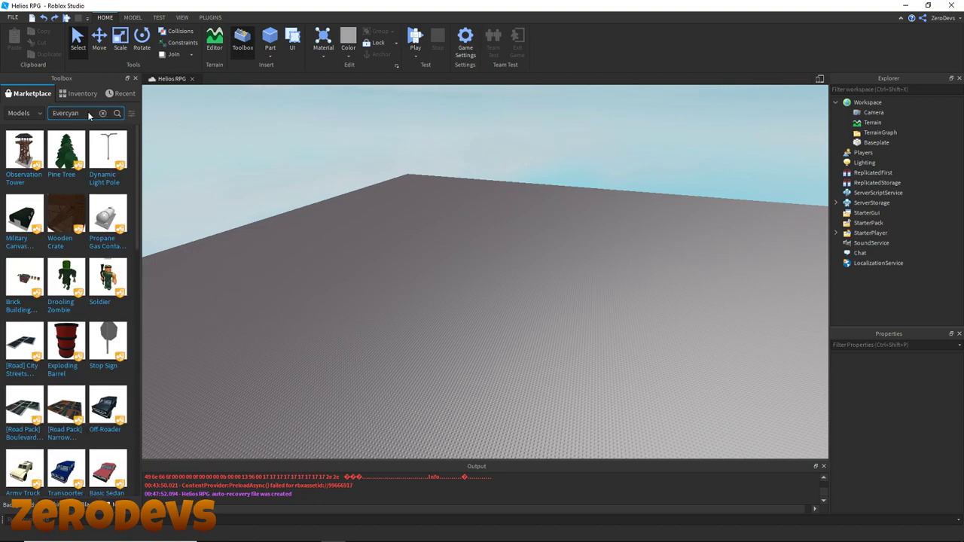
text(g kit)
key(Return)
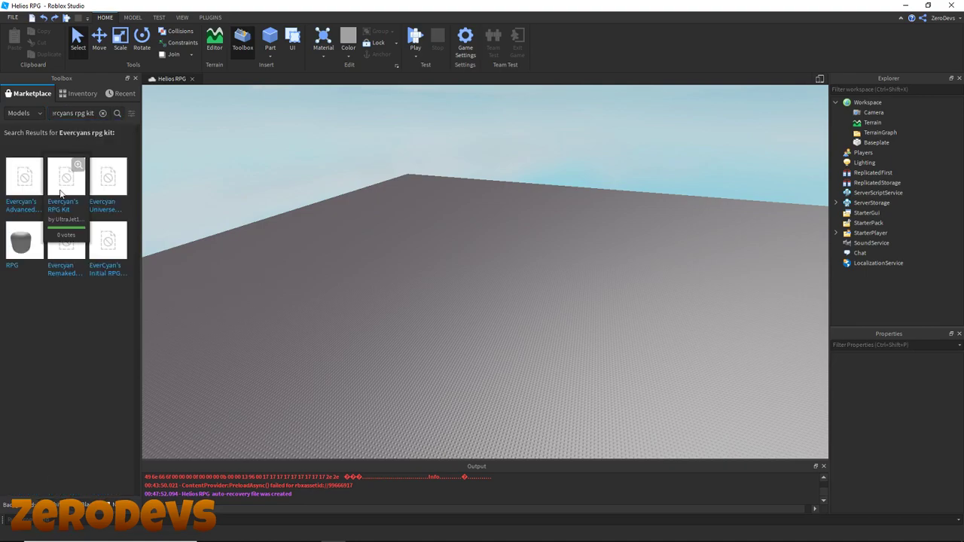
mouse_move(86, 185)
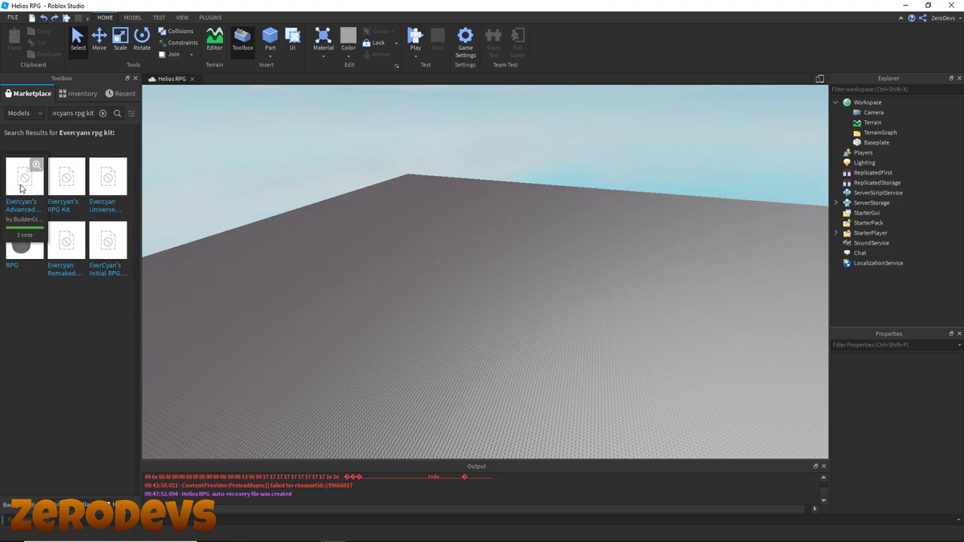
Search the Marketplace for "Rpg kit" and insert Evercyan's Advanced RPG Kit into the place.
click(103, 113)
text(Rpg kit)
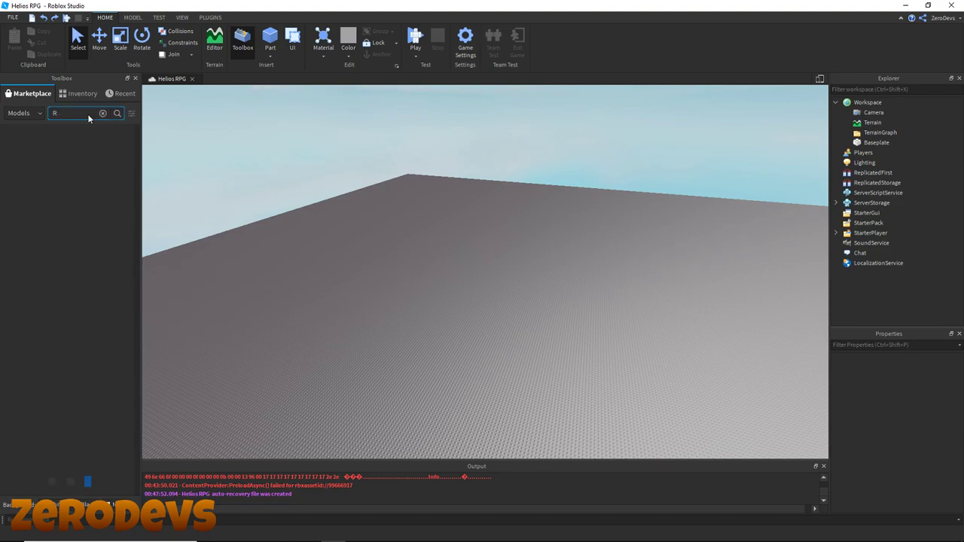
key(Return)
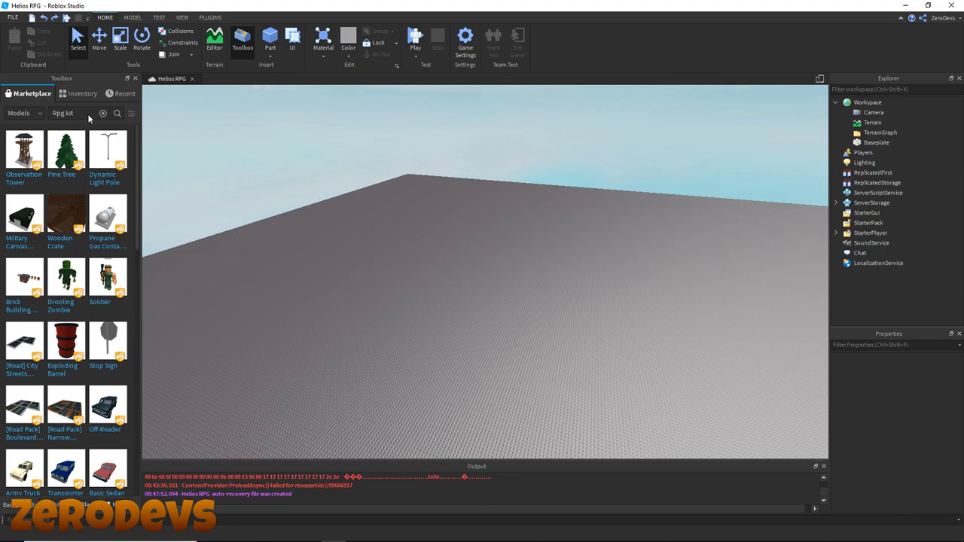
click(116, 114)
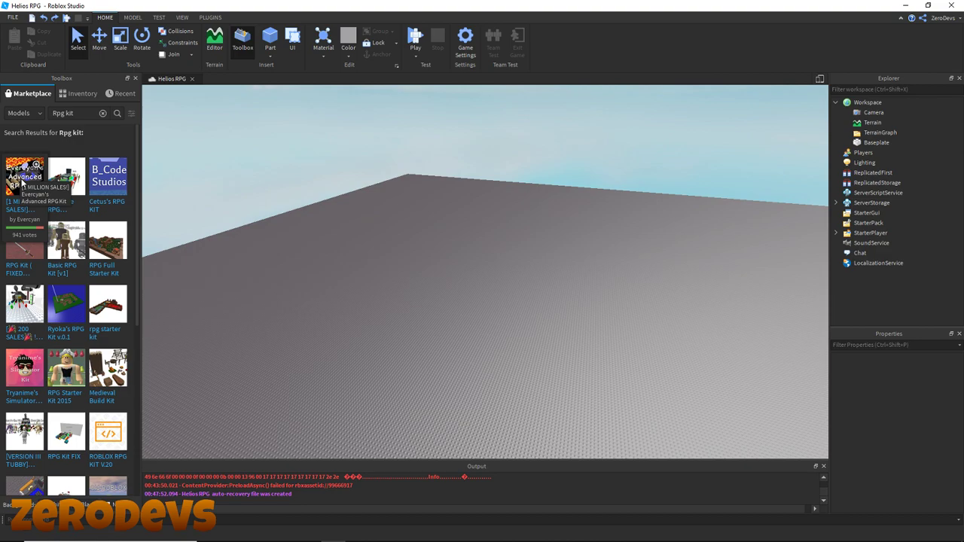
click(23, 184)
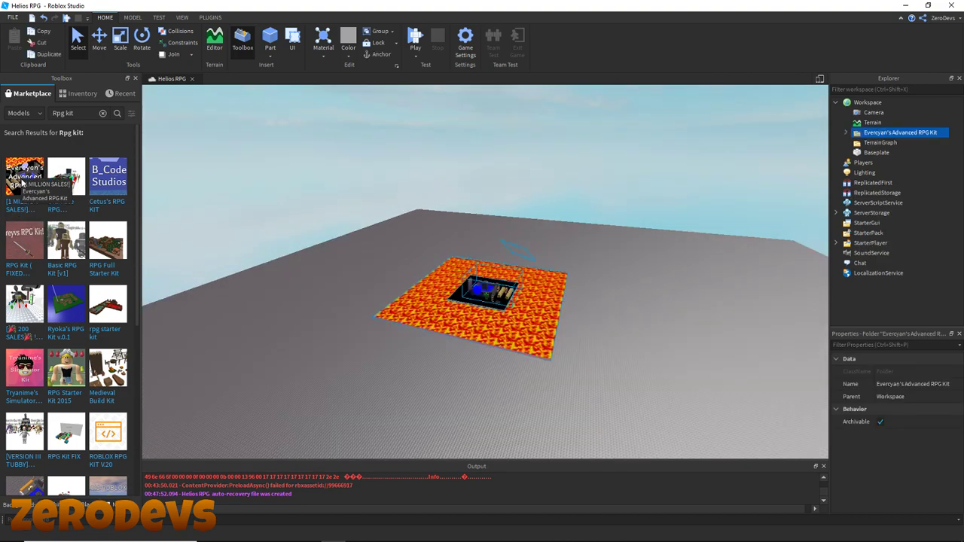
Close the Toolbox and examine the inserted RPG kit up close in the viewport.
click(134, 79)
click(293, 258)
right_drag(358, 278, 358, 278)
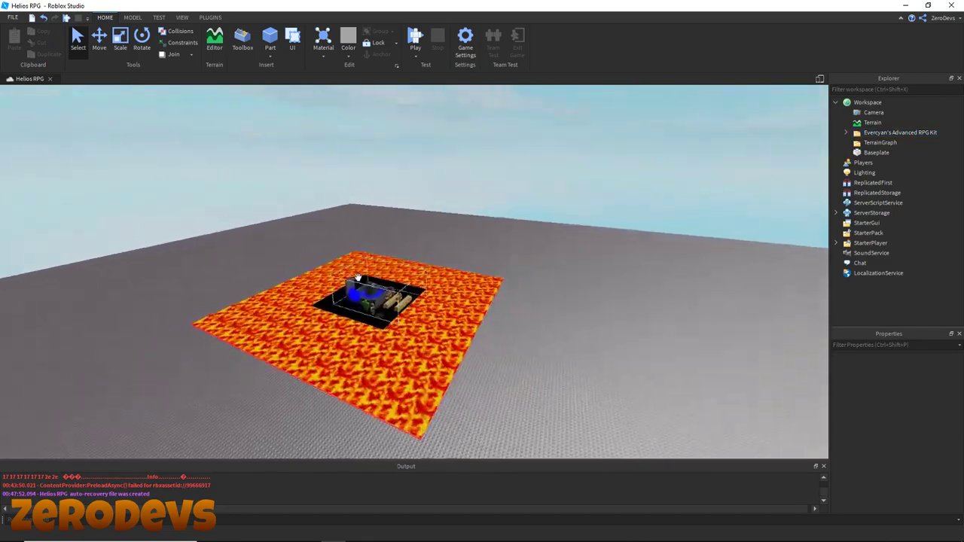
key(w)
key(d)
right_drag(552, 283, 552, 283)
key(w)
key(d)
key(a)
key(s)
Expand the RPG kit folder, move its "UNGROUP > game.Chat" model into the Chat service and ungroup it.
click(846, 134)
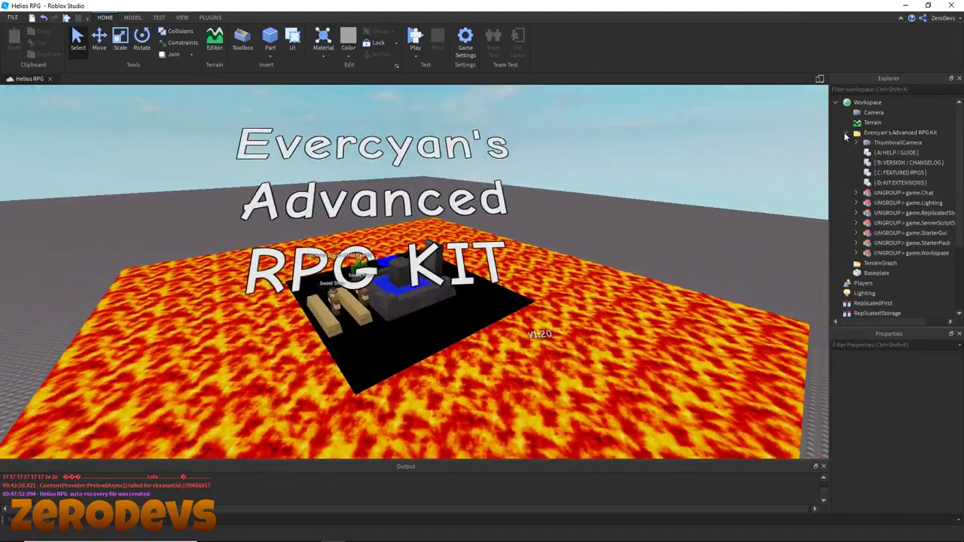
click(889, 196)
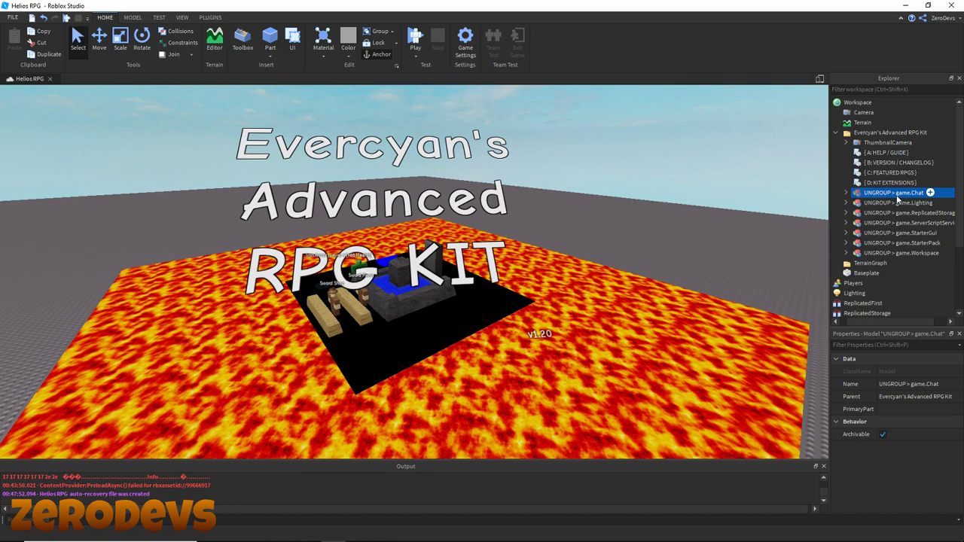
drag(898, 198, 894, 294)
scroll(896, 192, down, 3)
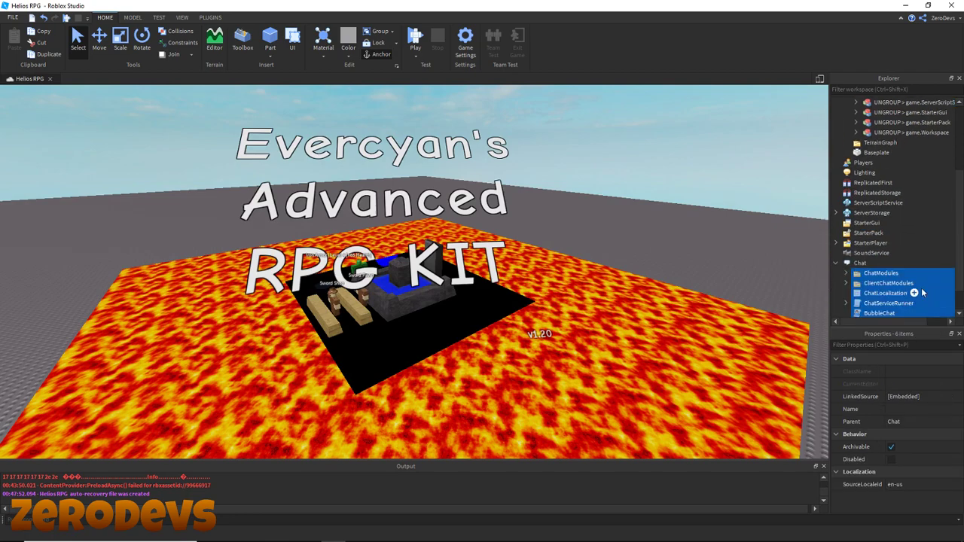
Move the kit's "UNGROUP > game.Workspace" model directly into Workspace and ungroup it.
scroll(919, 286, up, 2)
click(904, 193)
drag(903, 196, 872, 107)
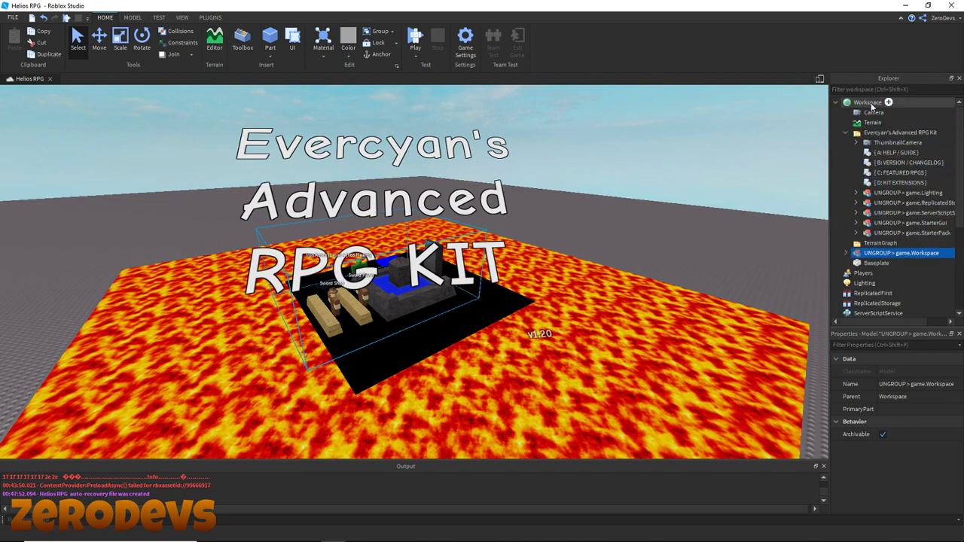
key(ctrl+u)
Move the kit's "UNGROUP > game.Lighting" model into Lighting and ungroup it.
click(898, 203)
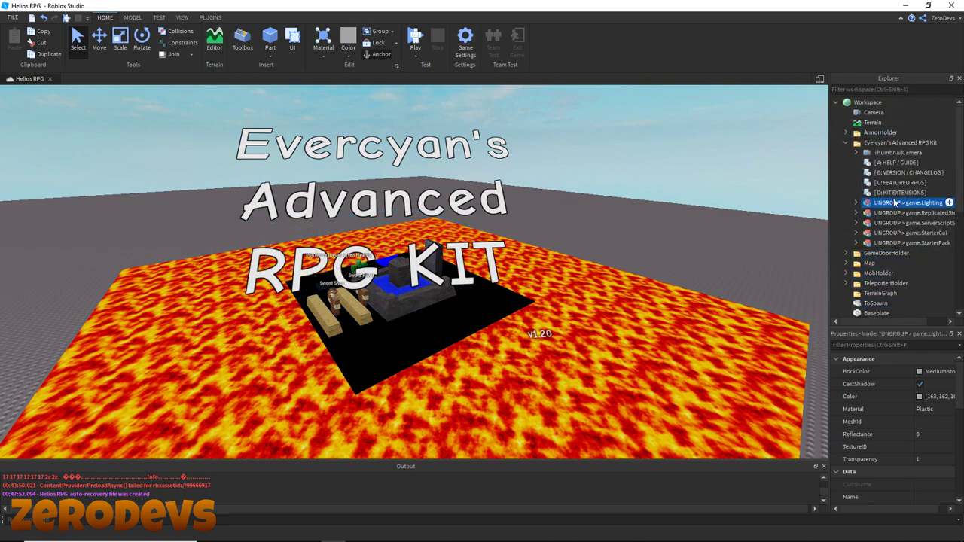
drag(898, 202, 872, 177)
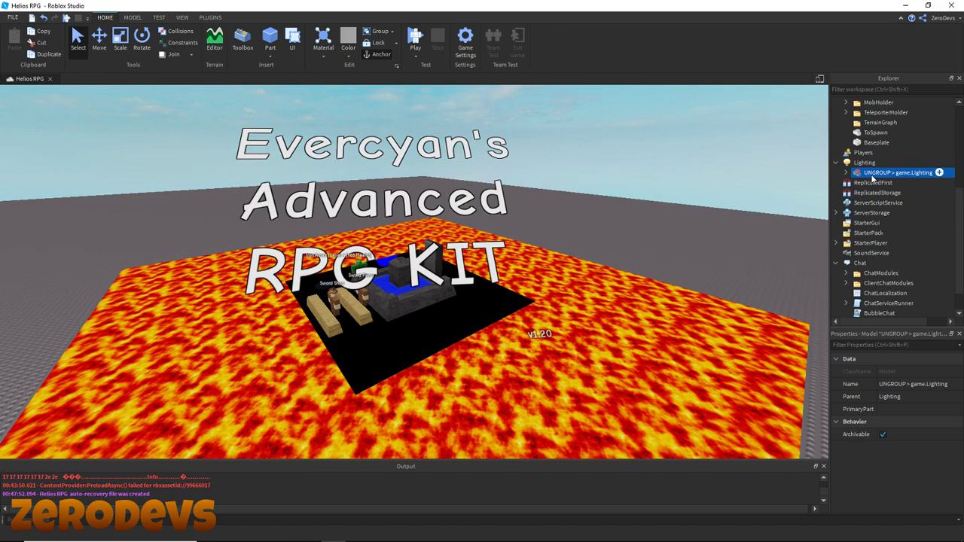
key(ctrl+u)
Move the kit's "UNGROUP > game.StarterPack" model into StarterPack and ungroup it.
scroll(888, 233, up, 6)
scroll(888, 233, down, 2)
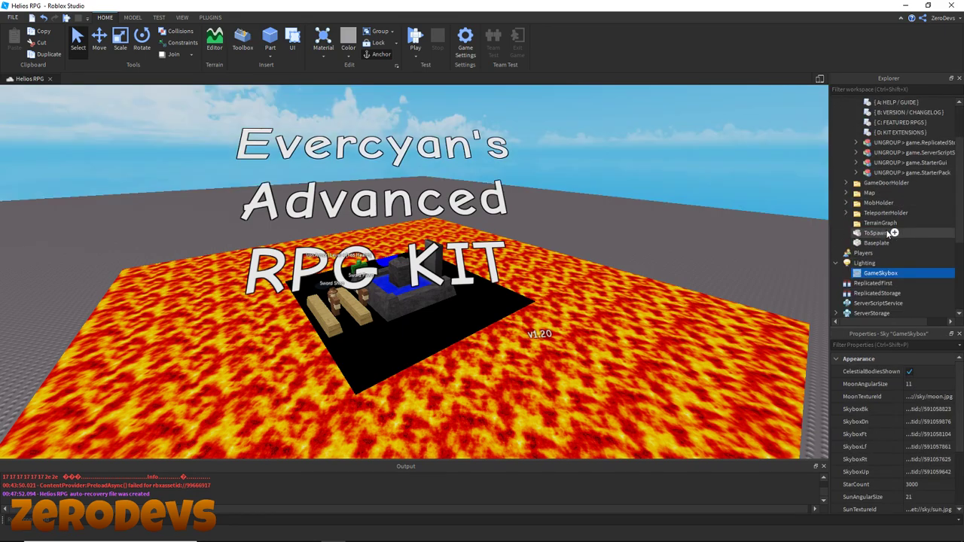
scroll(892, 234, up, 1)
mouse_move(904, 204)
mouse_down()
mouse_move(895, 207)
mouse_move(905, 284)
mouse_move(900, 222)
mouse_move(893, 201)
mouse_move(889, 209)
mouse_up()
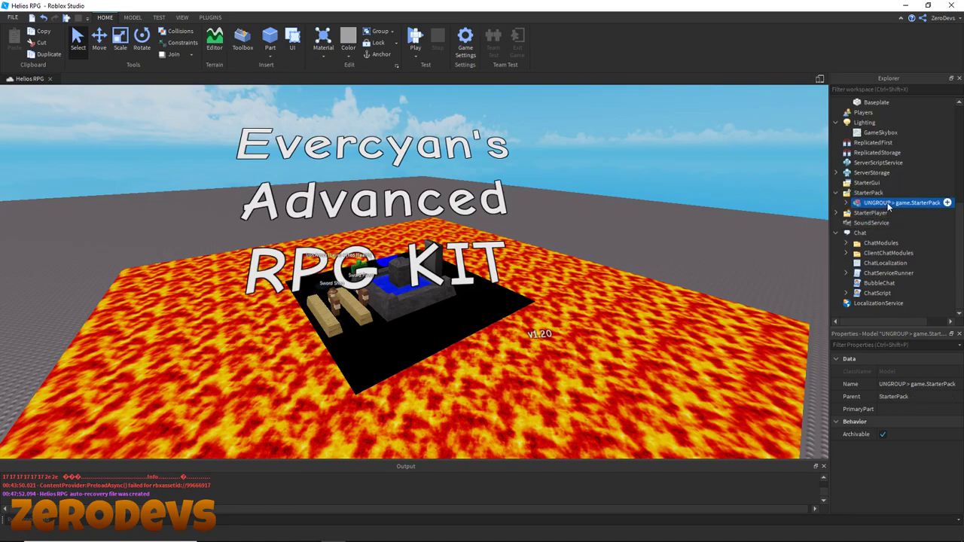
key(ctrl+u)
Move the kit's "UNGROUP > game.StarterGui" model into StarterGui, ungroup it and select the PlayerMain GUI inside.
scroll(889, 209, up, 3)
drag(904, 133, 874, 285)
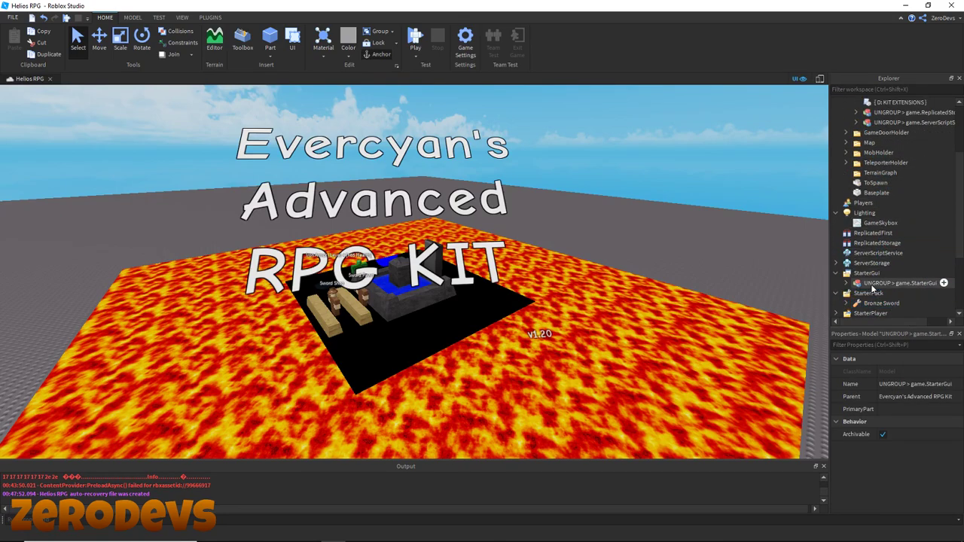
key(ctrl+u)
click(859, 272)
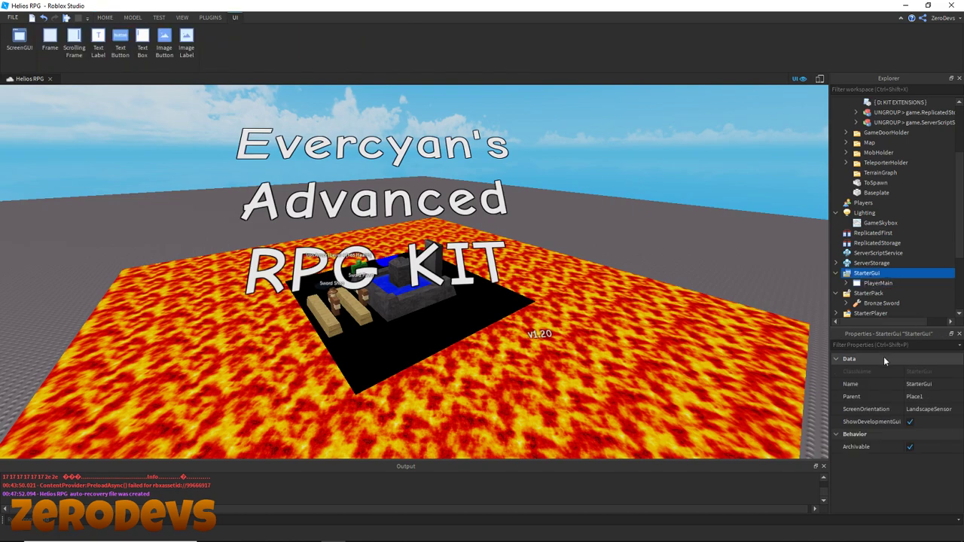
click(867, 284)
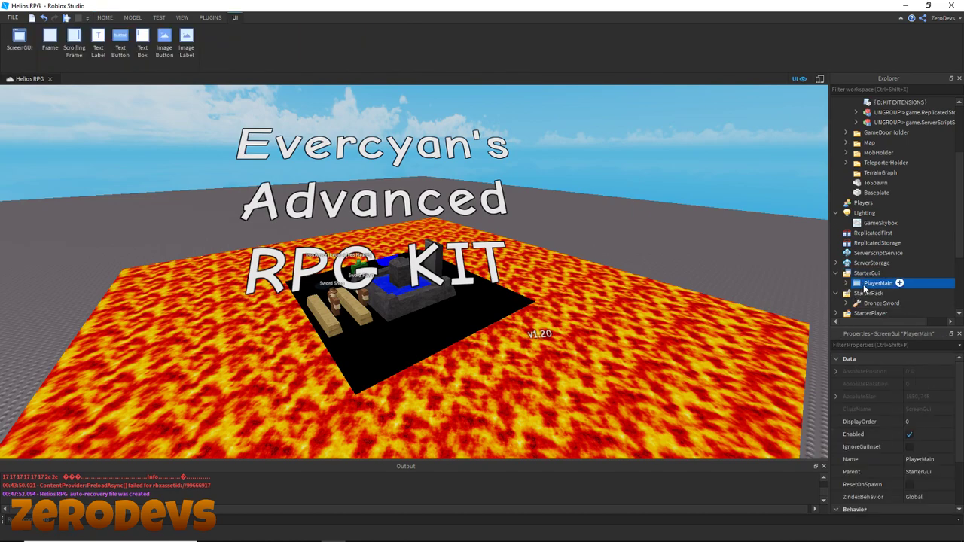
Move the kit's "UNGROUP > game.ServerScriptService" model into ServerScriptService and ungroup it.
scroll(885, 234, up, 1)
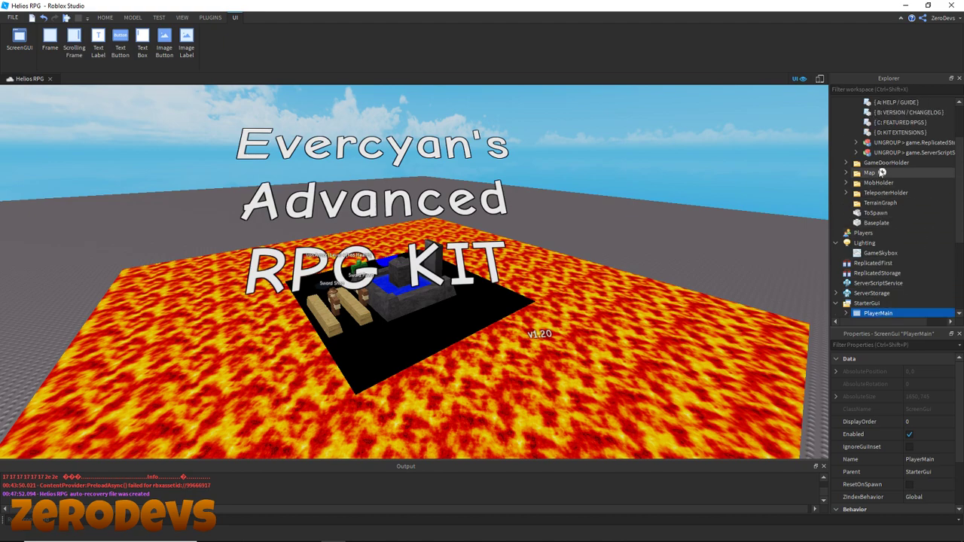
drag(884, 153, 894, 223)
scroll(914, 195, down, 2)
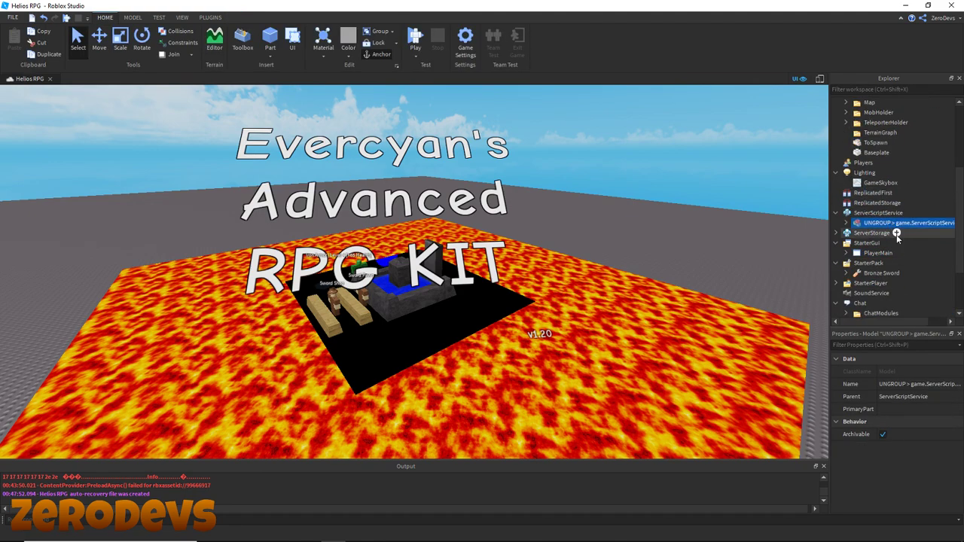
key(ctrl+u)
Move the kit's "UNGROUP > game.ReplicatedStorage" model into ReplicatedStorage, ungroup it and expand the GameRemotes folder.
scroll(912, 238, up, 1)
drag(908, 173, 901, 293)
key(ctrl+u)
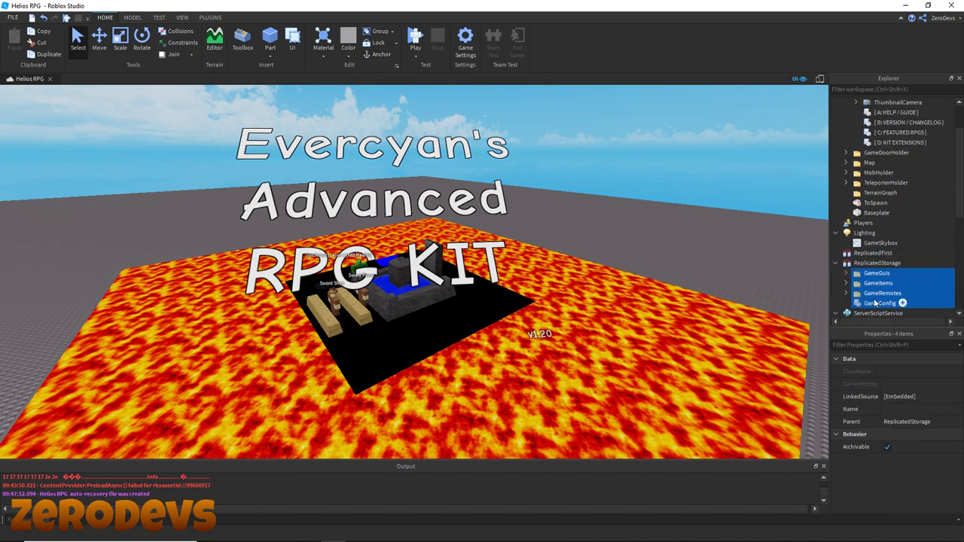
click(846, 297)
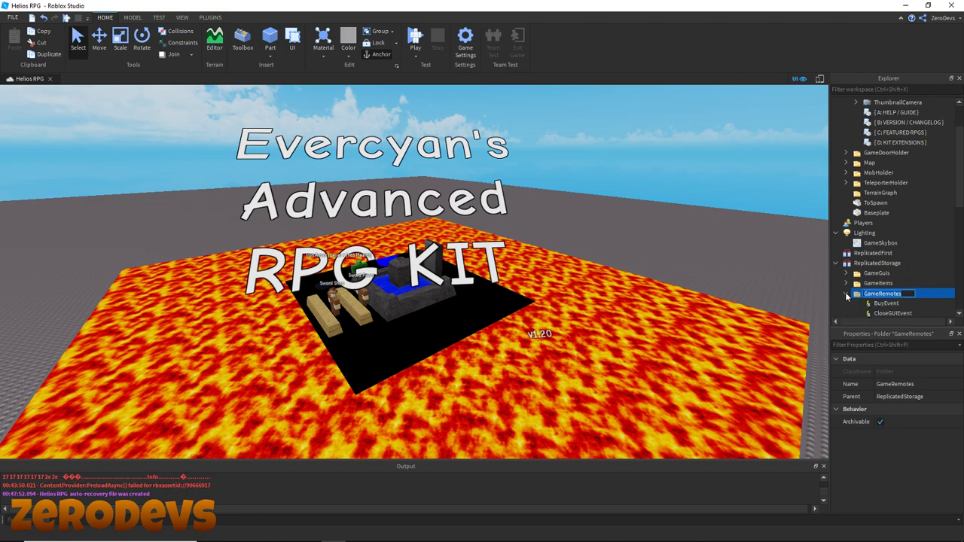
Delete the DestroyThumbnailCam script and the ThumbnailCamera with its lava base and title from the RPG kit folder.
scroll(863, 281, up, 2)
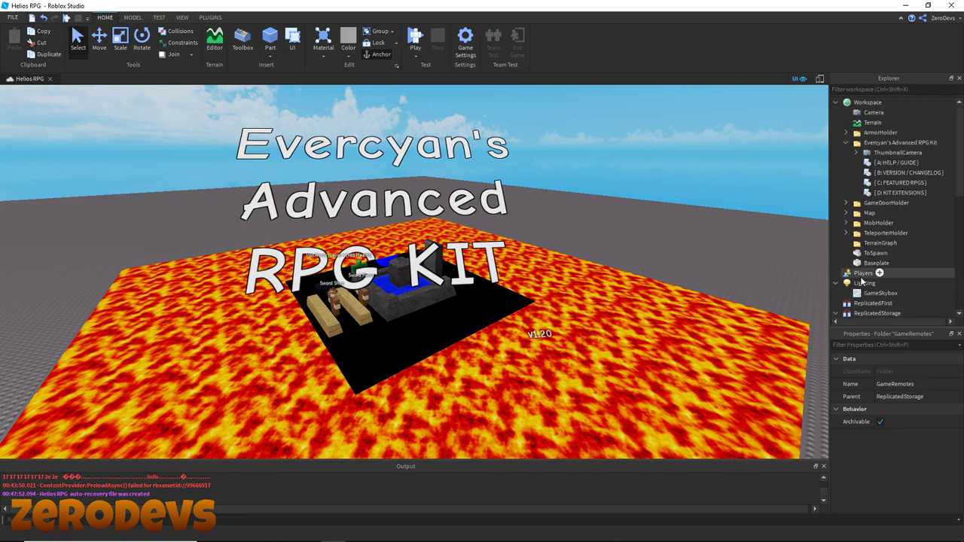
click(633, 355)
key(s)
right_drag(822, 168, 792, 217)
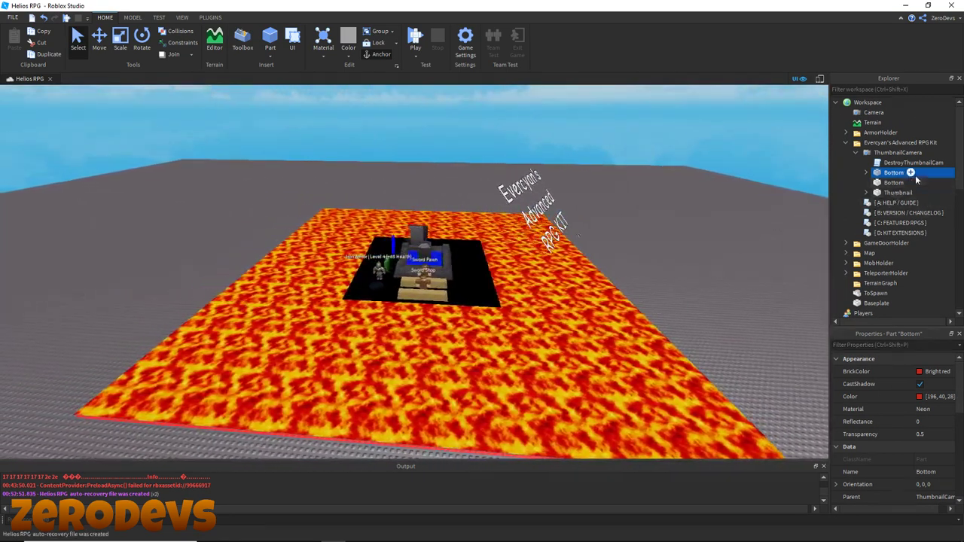
click(892, 164)
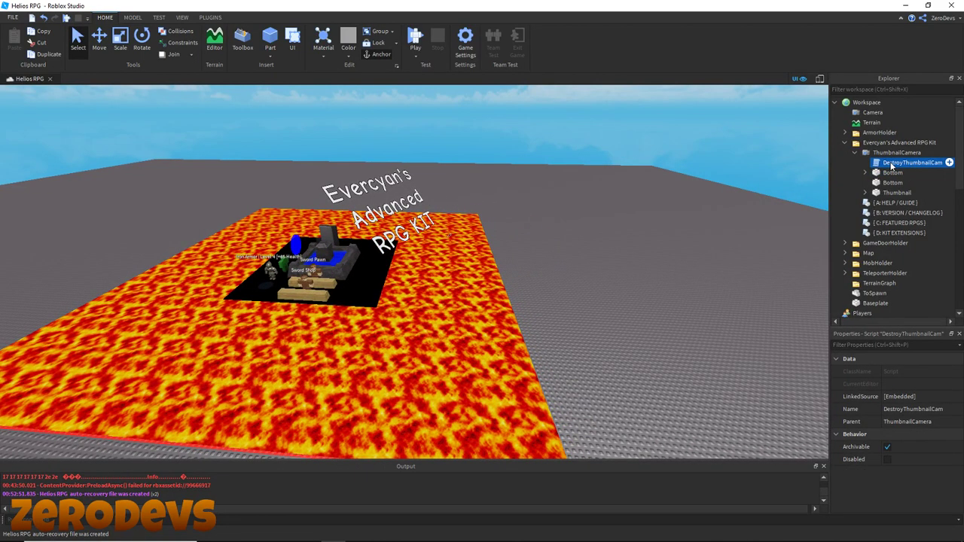
key(Delete)
click(893, 153)
key(Delete)
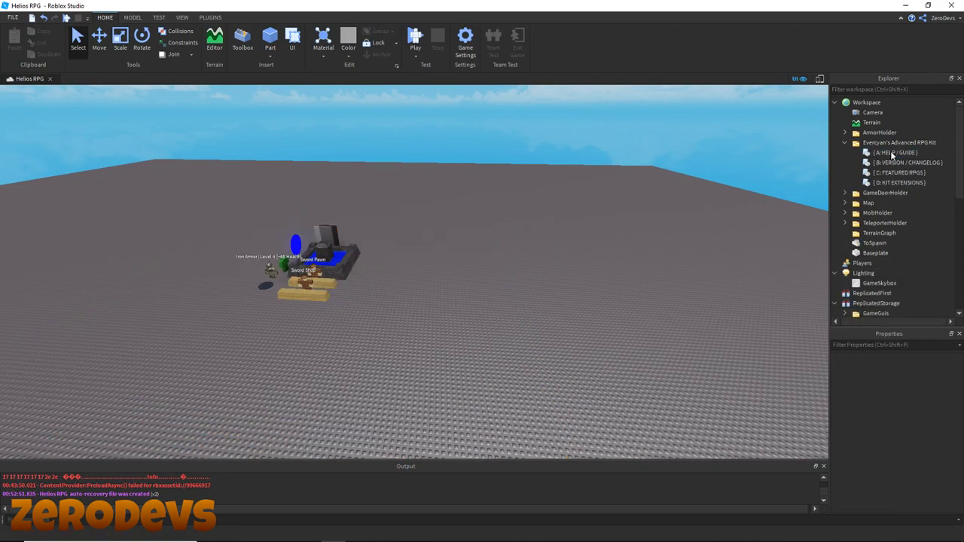
Open the kit's { A: HELP / GUIDE } module script and read its setup notes and number variable example.
click(893, 154)
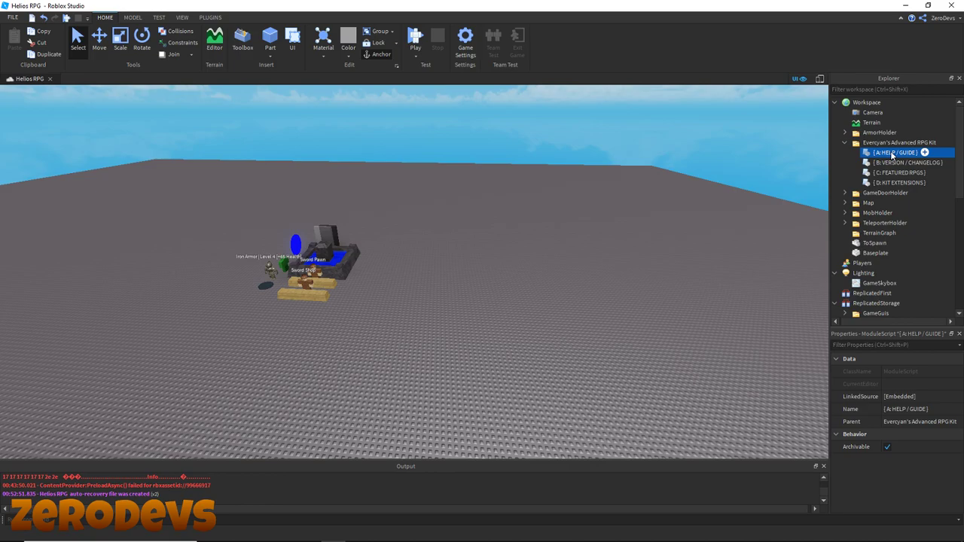
double_click(893, 153)
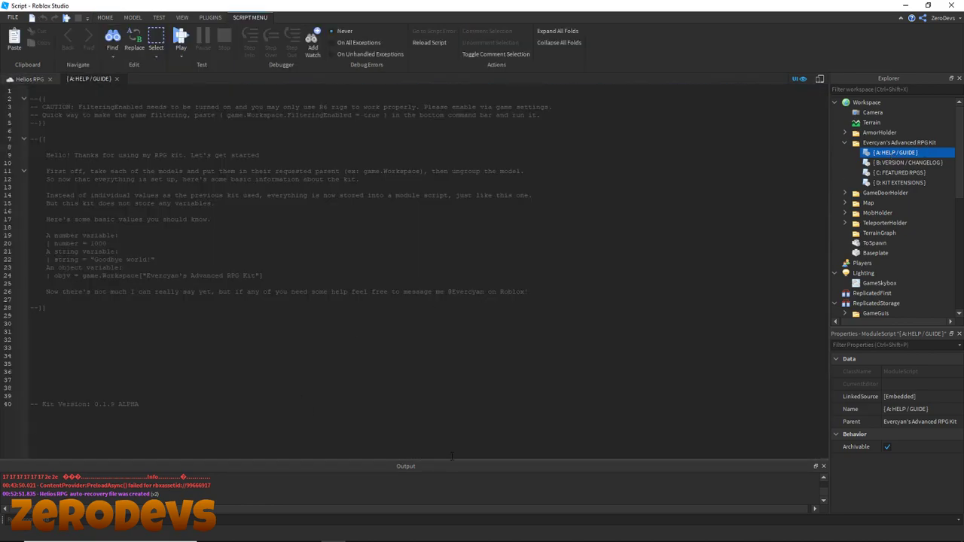
drag(372, 399, 28, 124)
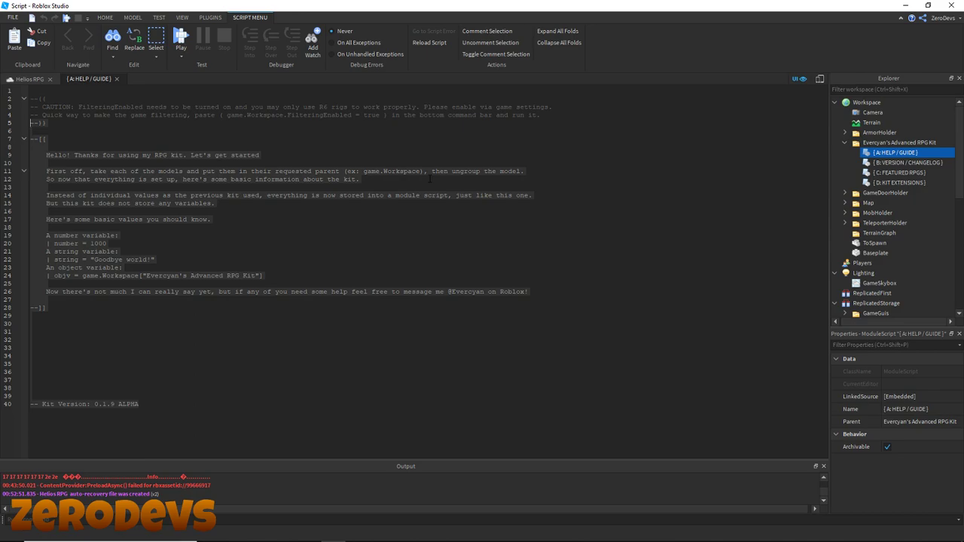
click(47, 244)
drag(43, 231, 135, 243)
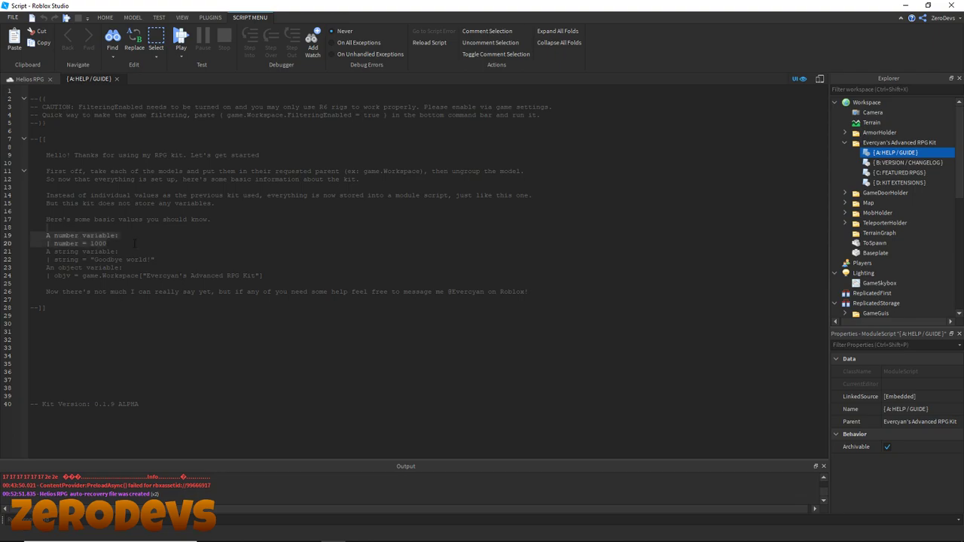
Read the string and object variable examples in the { A: HELP / GUIDE } script, then return to the Helios RPG place.
drag(38, 252, 192, 259)
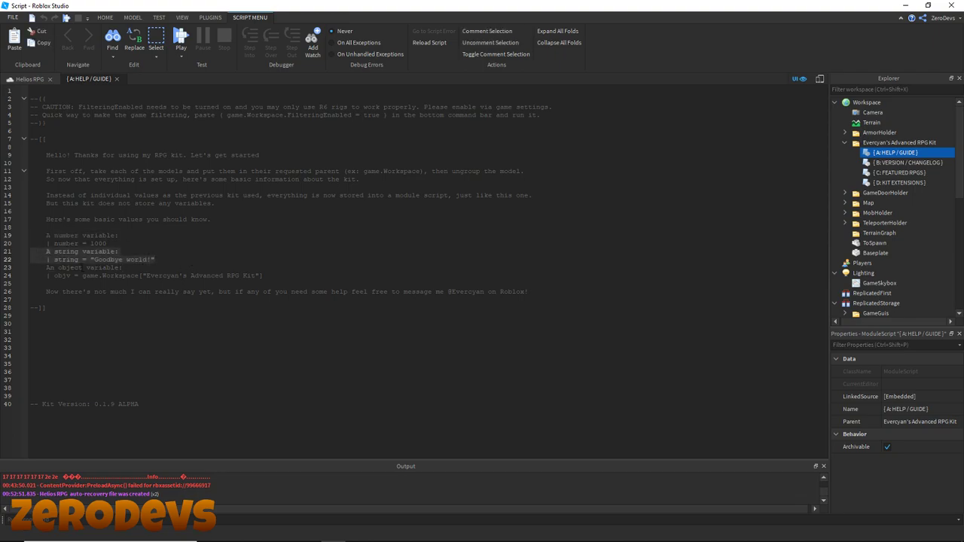
drag(46, 268, 119, 268)
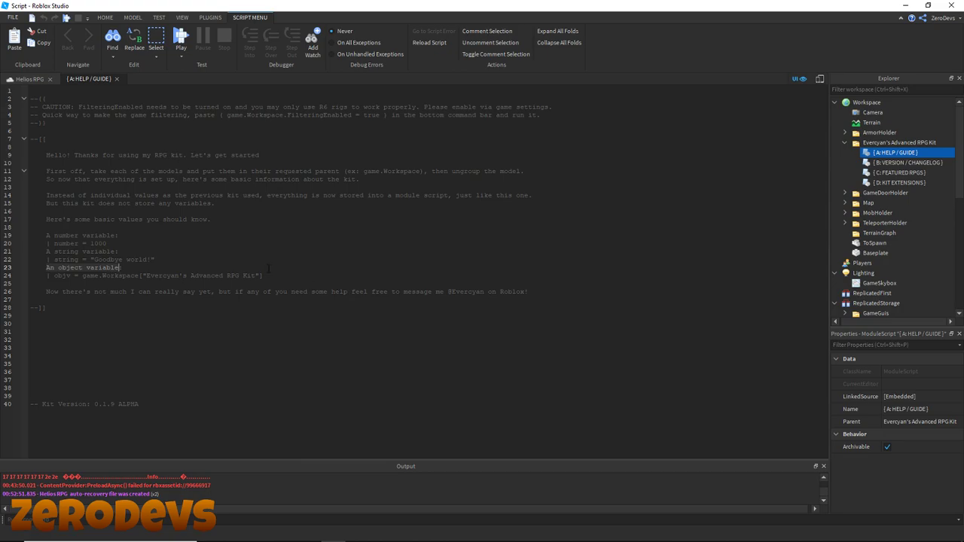
drag(263, 276, 42, 75)
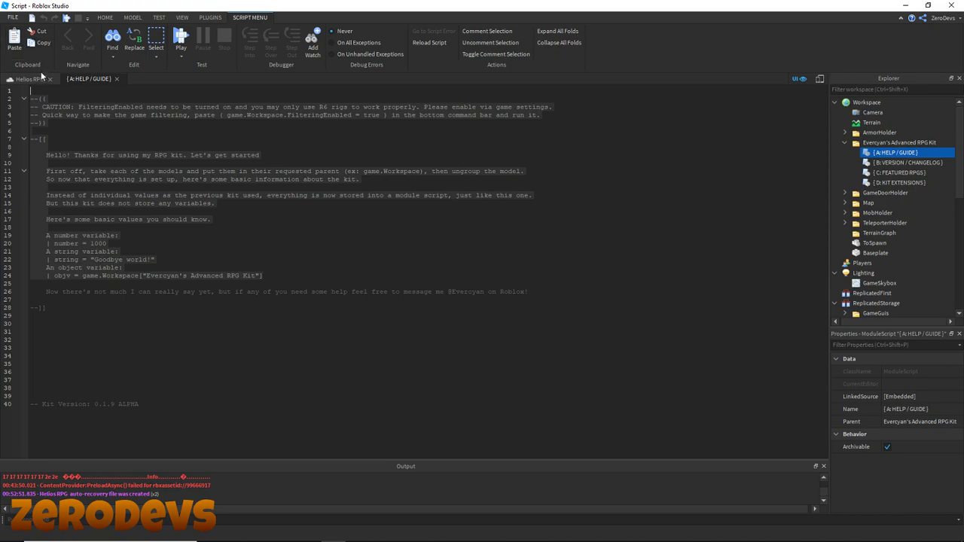
click(29, 80)
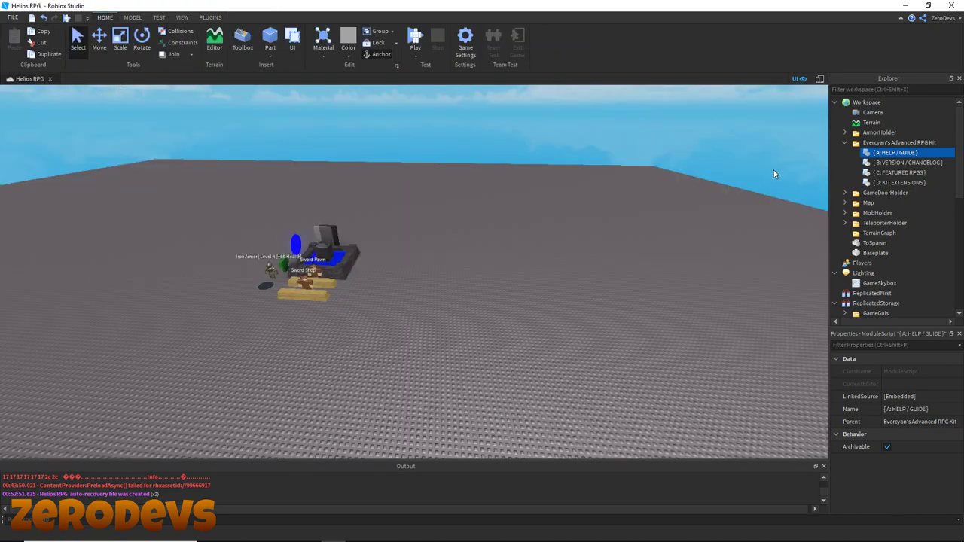
Open the { C: FEATURED RPGS } script, examine the "Legend of The Dark Fang" entry under New RPG Kit, and go back to the place.
click(899, 176)
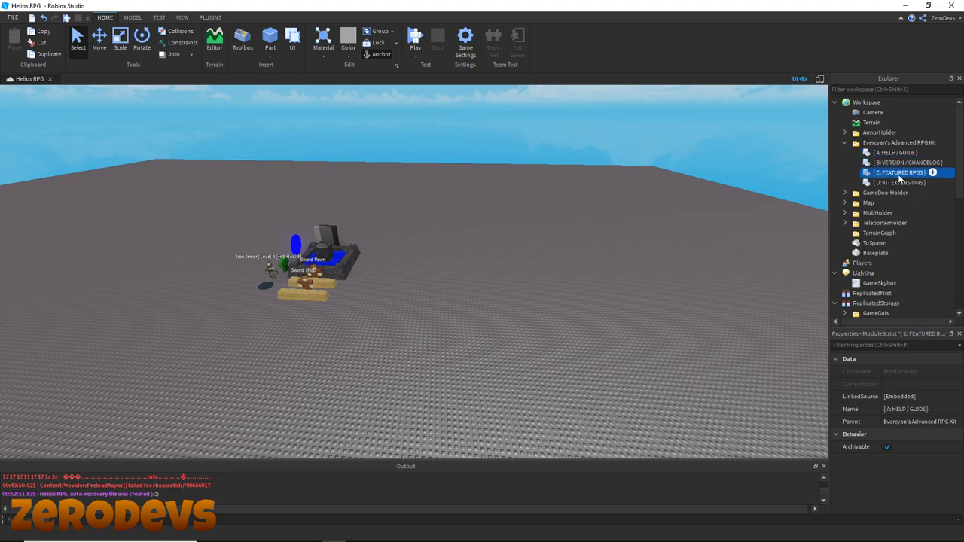
double_click(899, 175)
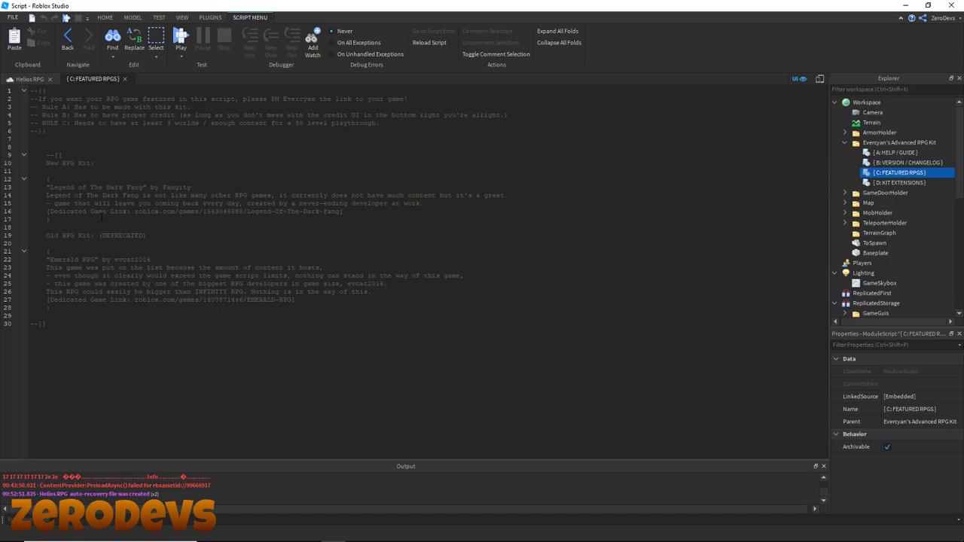
drag(31, 187, 478, 211)
click(423, 204)
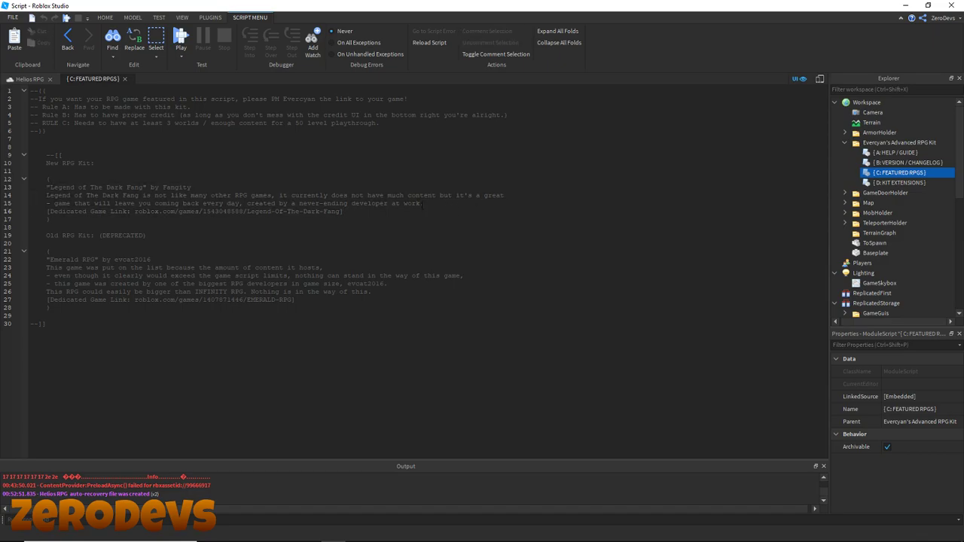
double_click(168, 187)
click(91, 187)
drag(47, 179, 336, 219)
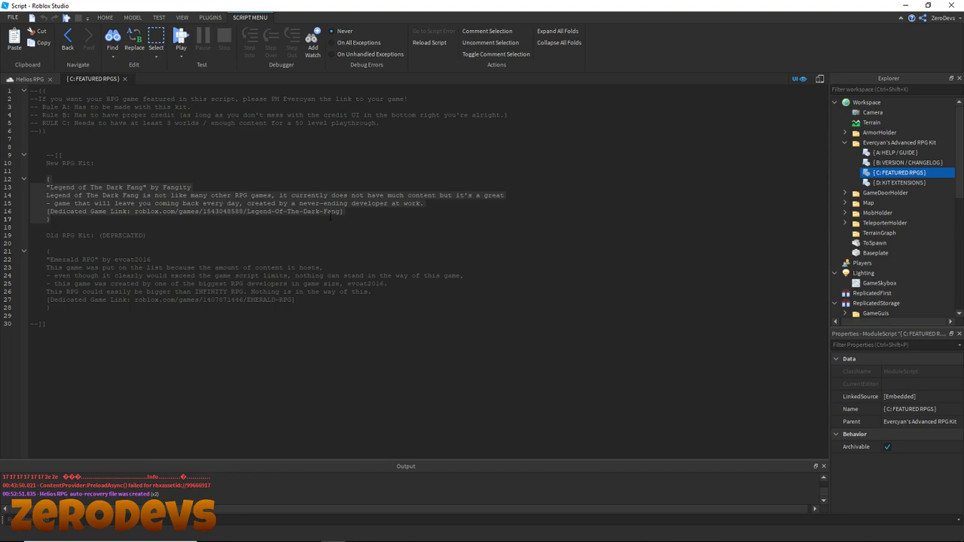
click(43, 79)
click(89, 78)
click(378, 144)
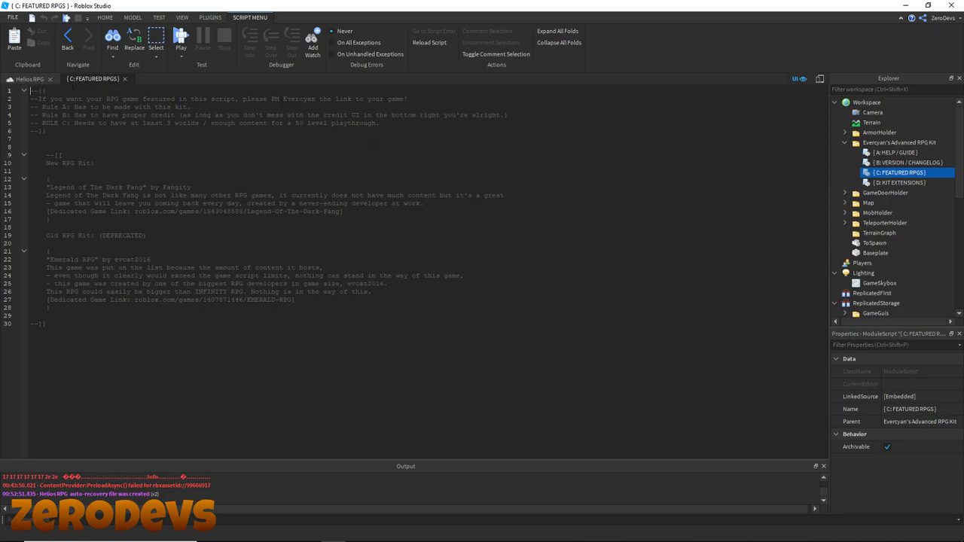
click(37, 79)
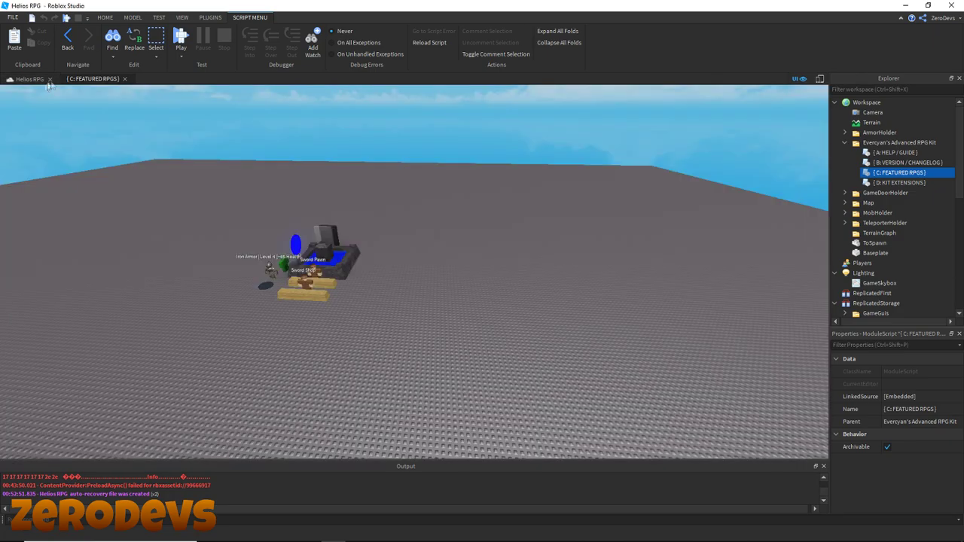
Open the { D: KIT EXTENSIONS } script, read the mob size extension and its link, and return to the place.
double_click(900, 183)
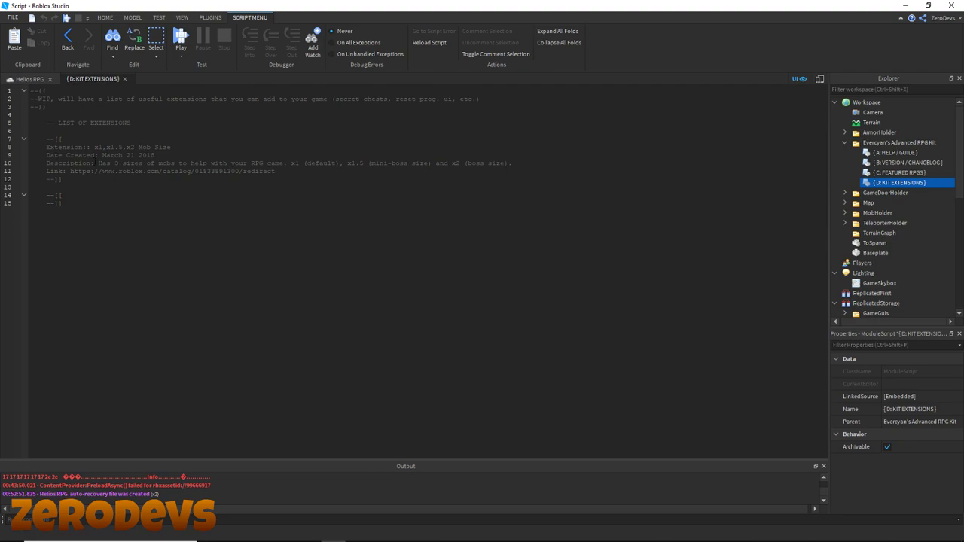
drag(94, 147, 122, 147)
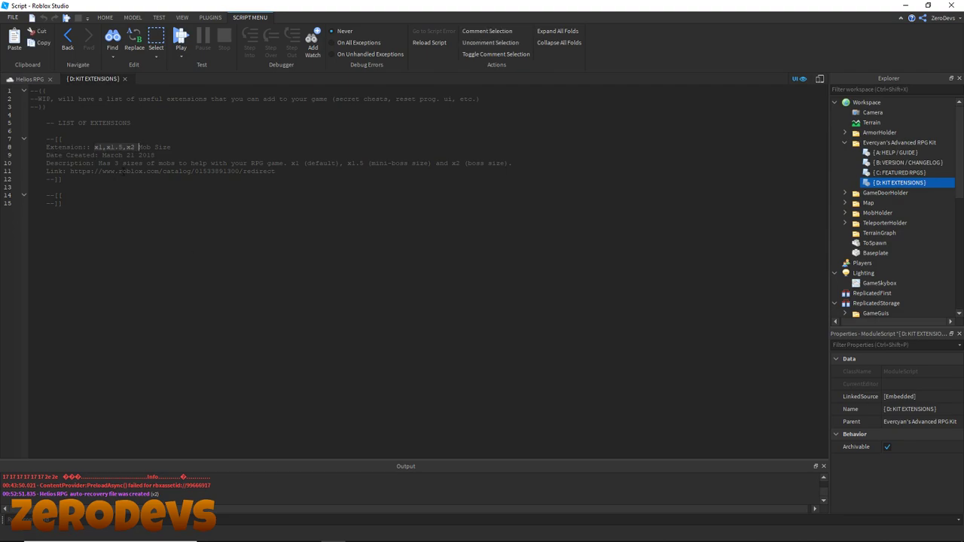
click(132, 162)
drag(46, 171, 330, 168)
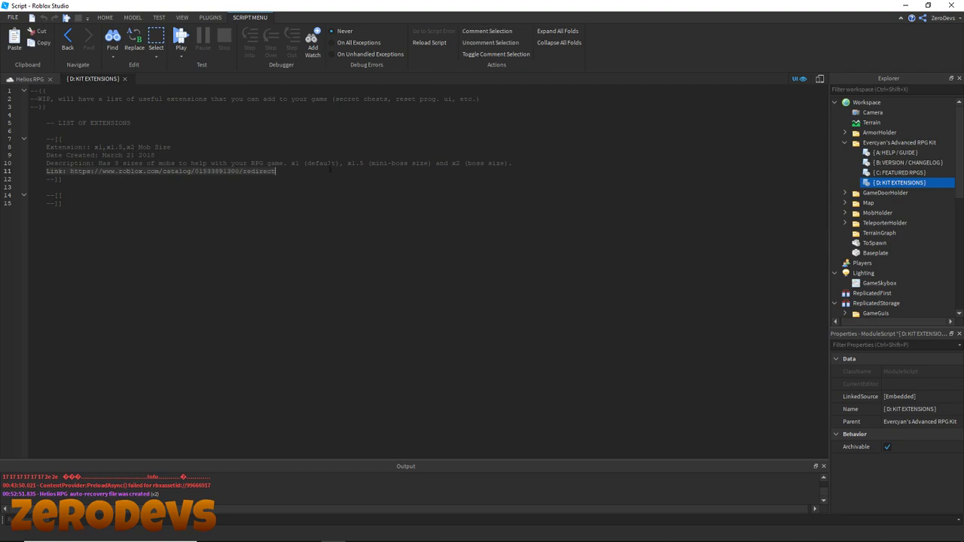
click(140, 186)
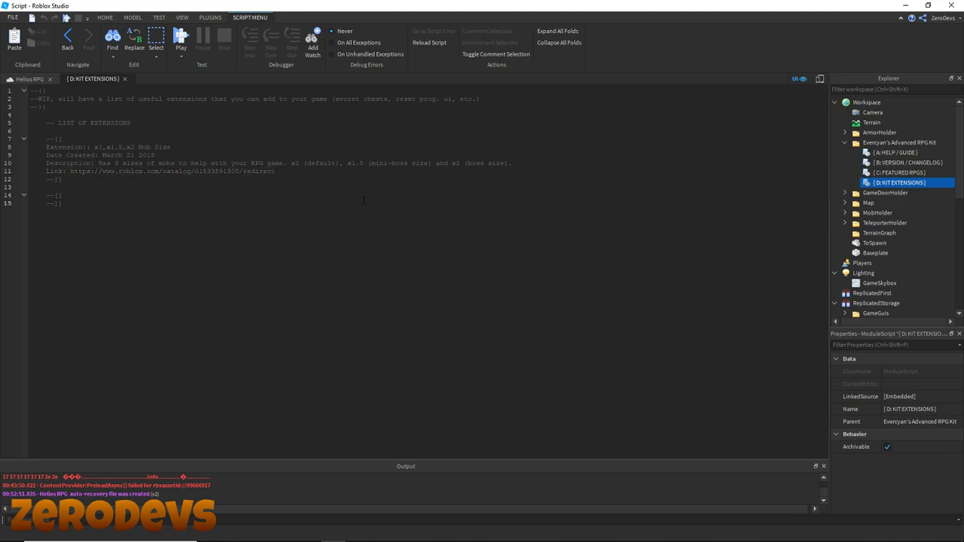
click(33, 81)
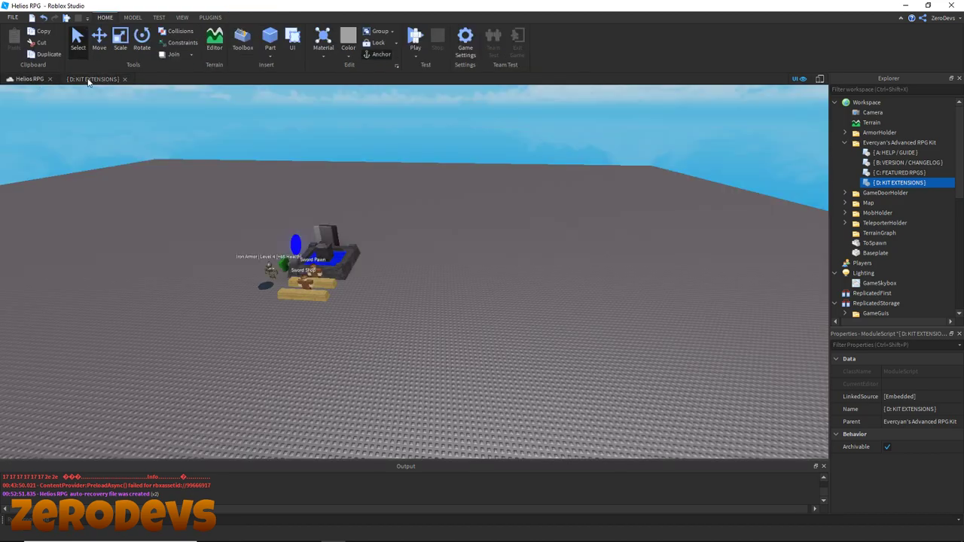
Collapse the Evercyan's Advanced RPG Kit folder in the Workspace.
click(444, 241)
key(w)
right_drag(444, 240, 437, 239)
double_click(891, 142)
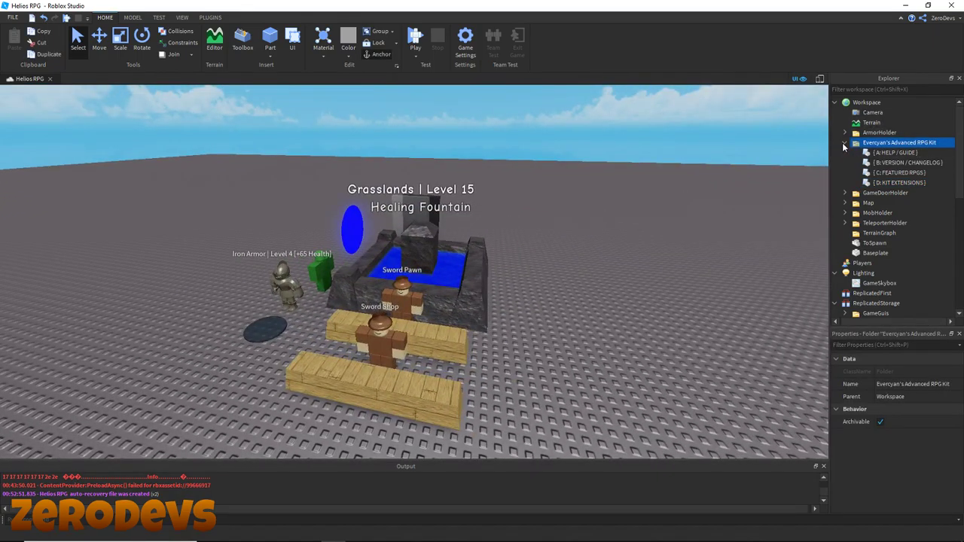
Move the Sword Shop model away from Sword Pawn onto the open baseplate beside the healing fountain.
click(706, 210)
right_drag(705, 210, 703, 210)
key(w)
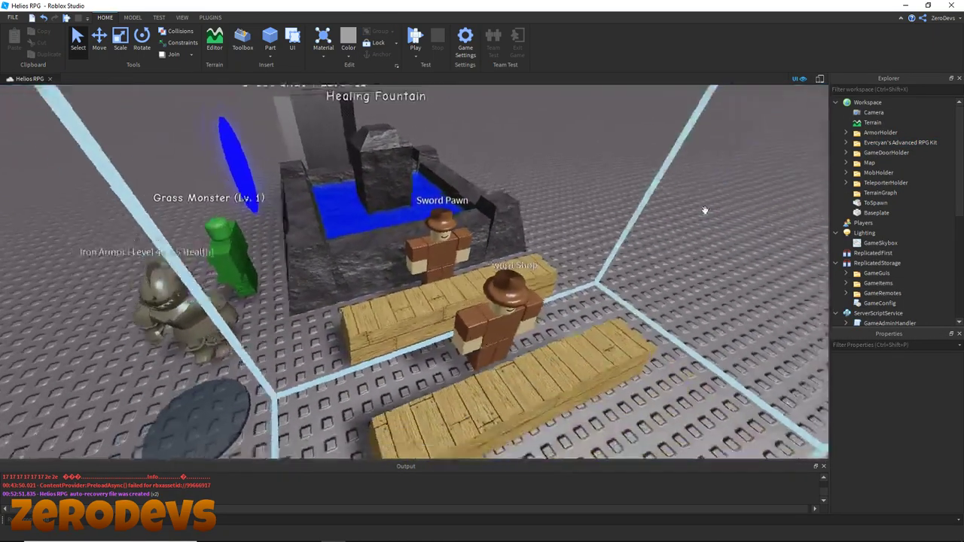
scroll(704, 211, down, 2)
click(520, 327)
drag(459, 330, 605, 106)
right_drag(562, 291, 562, 291)
drag(544, 263, 526, 205)
click(564, 308)
right_drag(564, 308, 563, 305)
key(w)
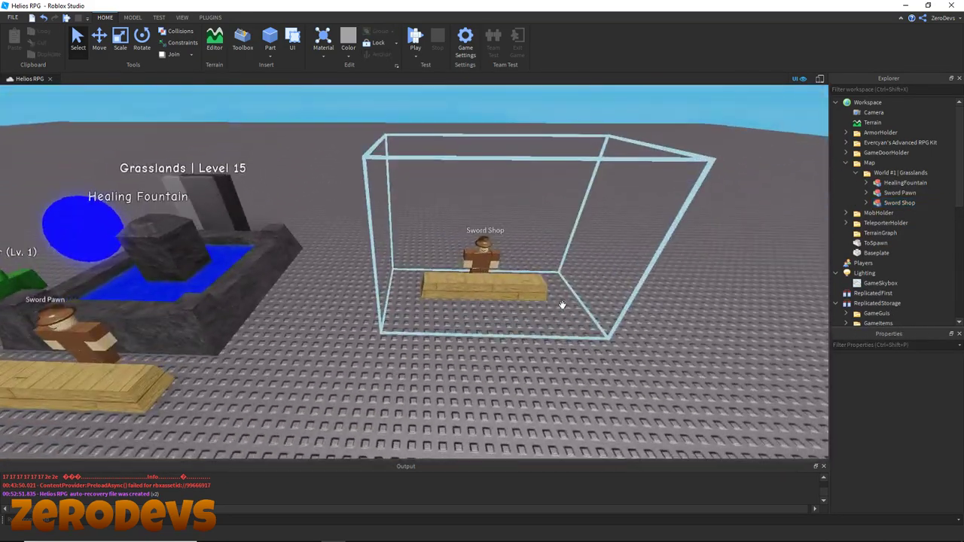
scroll(432, 259, up, 2)
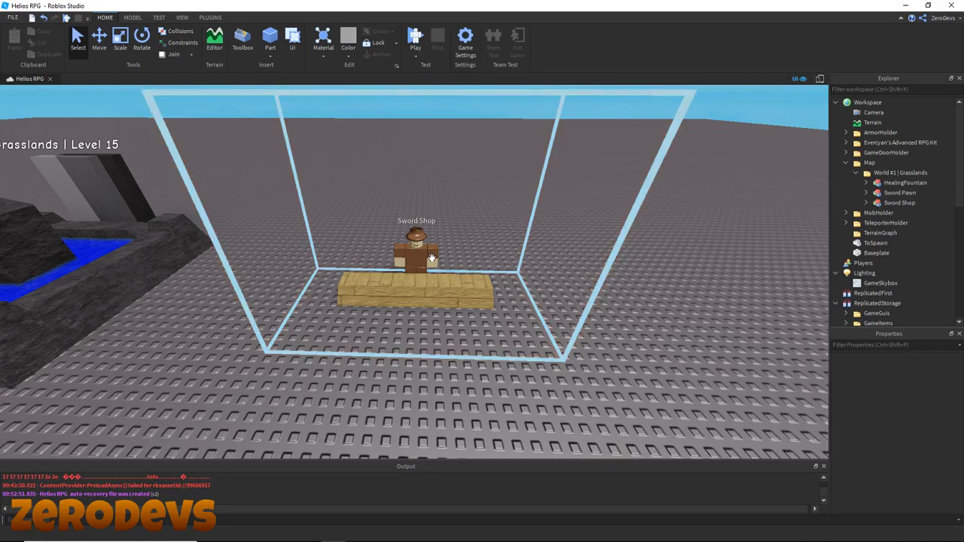
Adjust the Sword Shop model's position on the open ground beside the fountain.
click(428, 290)
drag(428, 290, 419, 271)
right_drag(418, 272, 419, 272)
key(w)
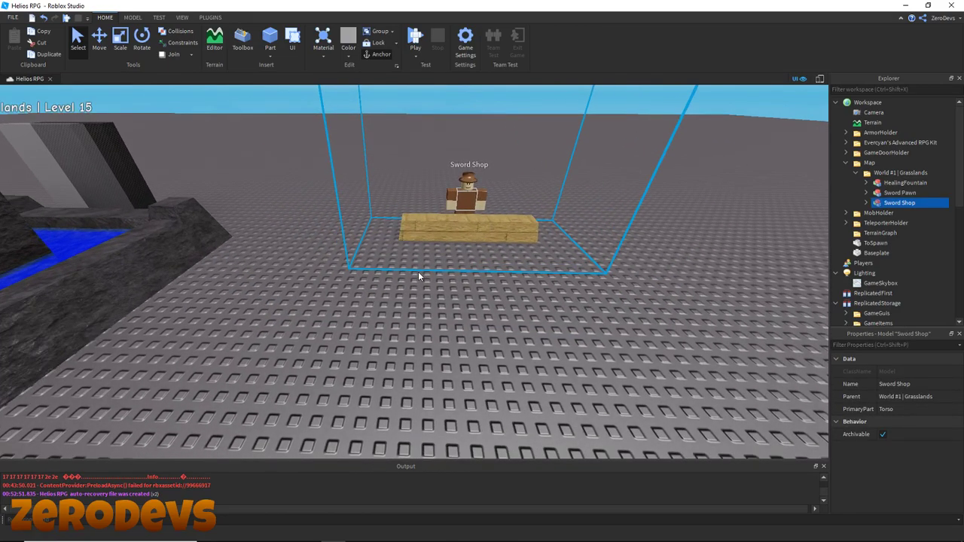
scroll(419, 276, up, 3)
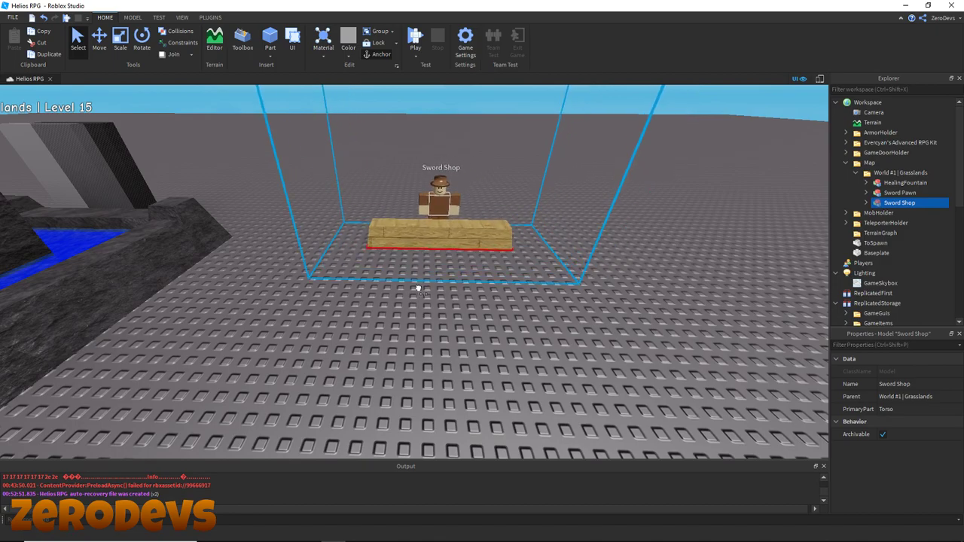
drag(412, 384, 415, 391)
scroll(444, 253, up, 3)
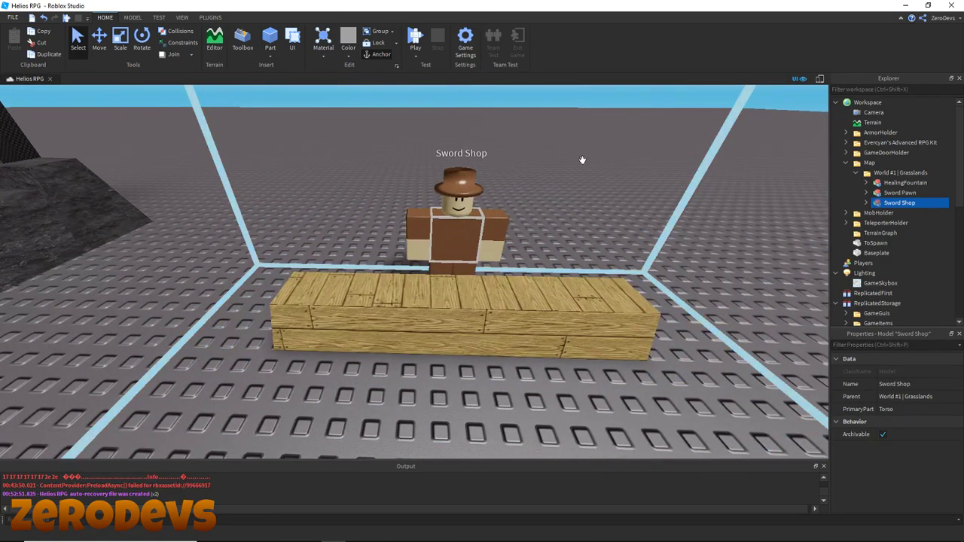
Move the Sword Pawn model over to the far side of the Sword Shop, away from the fountain.
scroll(422, 266, down, 6)
key(s)
key(a)
drag(324, 351, 621, 315)
key(d)
key(w)
key(d)
Line up the Sword Pawn model with the Sword Shop using the Move tool, leaving a gap between the two counters.
click(95, 43)
right_drag(377, 203, 467, 234)
drag(700, 209, 679, 195)
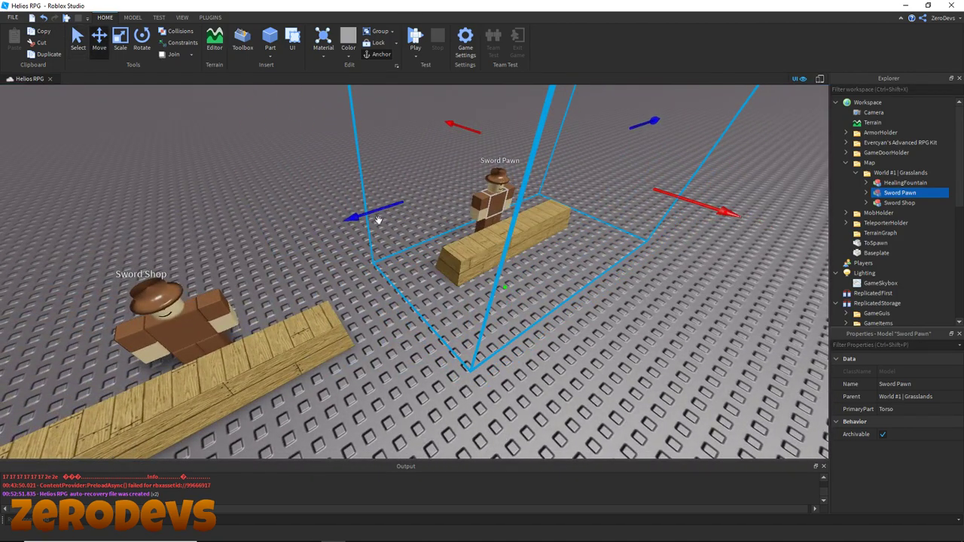
drag(378, 219, 329, 224)
click(309, 320)
click(505, 227)
click(611, 339)
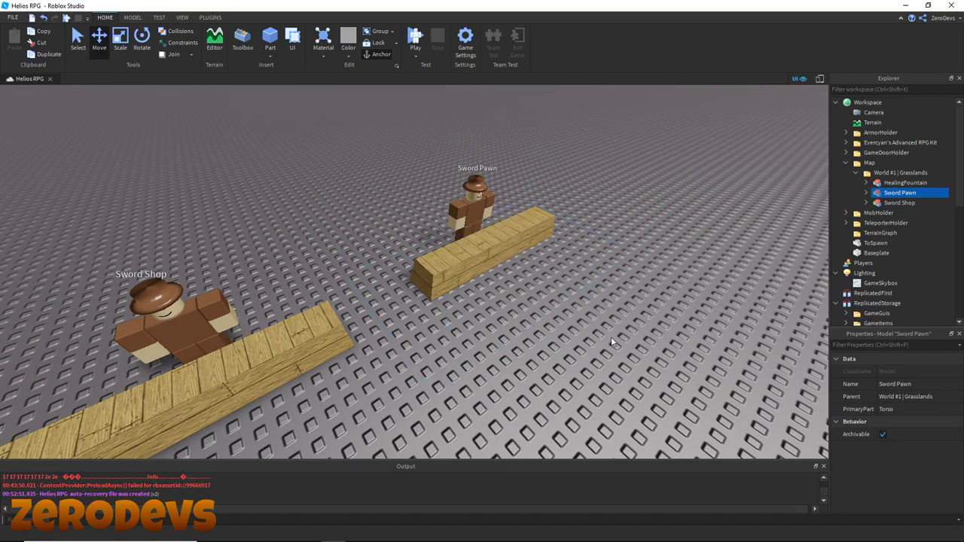
key(f)
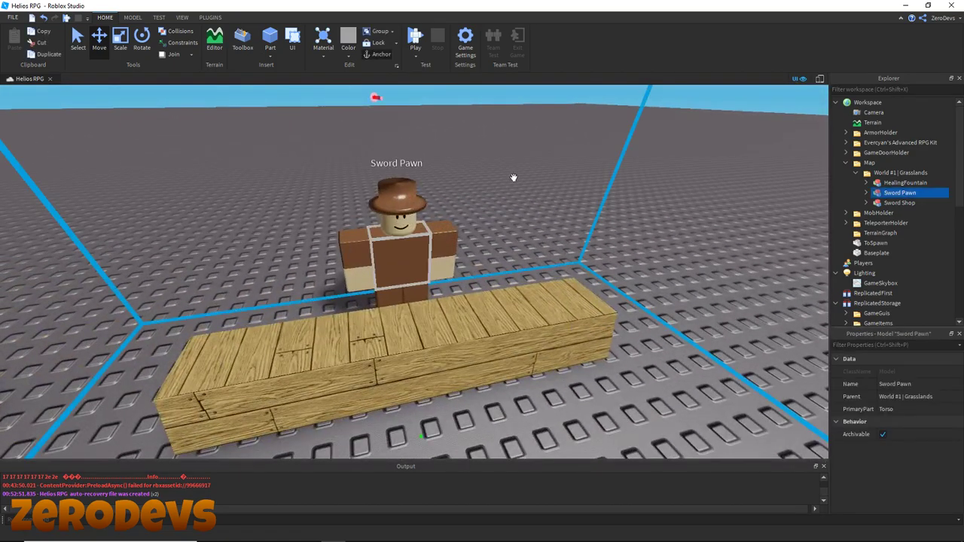
Move the Iron Armor model with its pad to the fountain's front corner, on the side facing the Sword Shop.
right_drag(513, 177, 512, 176)
key(s)
click(495, 248)
key(a)
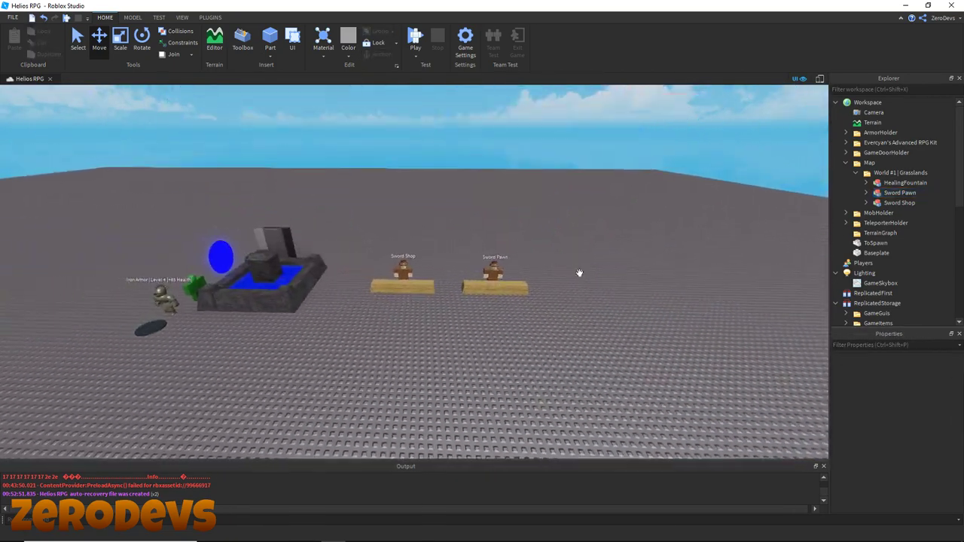
key(a)
key(w)
drag(385, 333, 373, 365)
key(d)
right_drag(374, 365, 374, 366)
drag(375, 365, 294, 285)
key(a)
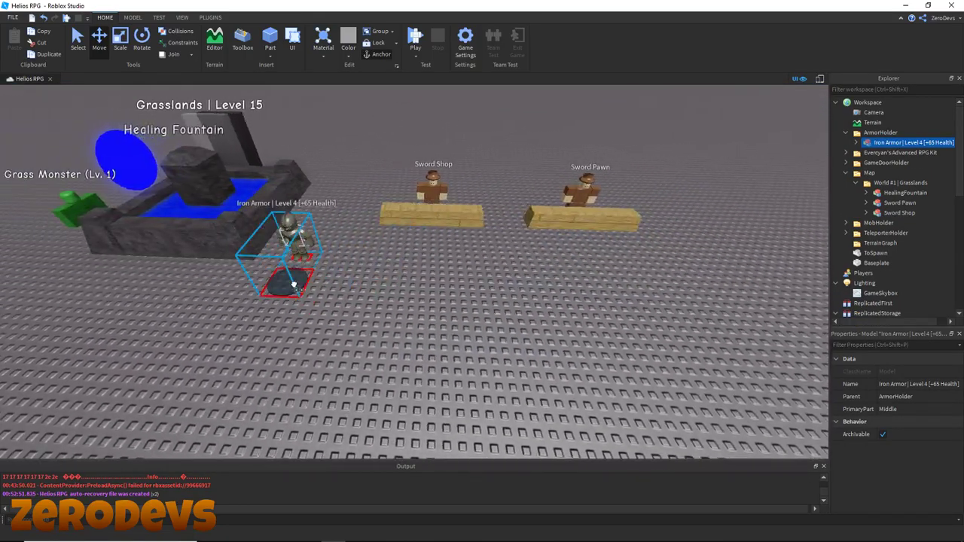
key(a)
Move the HealingFountain model back behind the Sword Shop, clear of the grass monster, portal and doors.
click(373, 320)
key(w)
right_drag(385, 315, 385, 315)
key(s)
key(a)
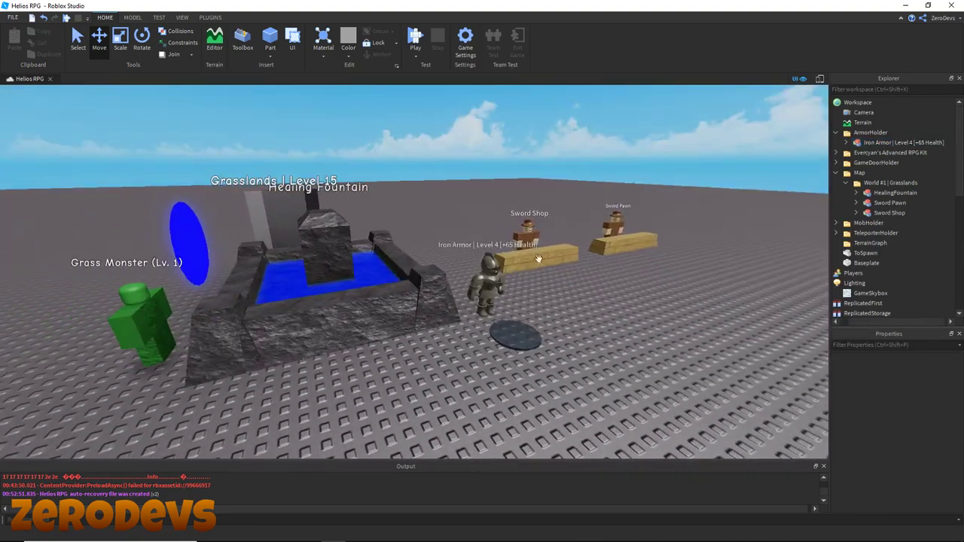
key(s)
key(a)
key(w)
drag(549, 336, 543, 363)
right_drag(543, 363, 543, 363)
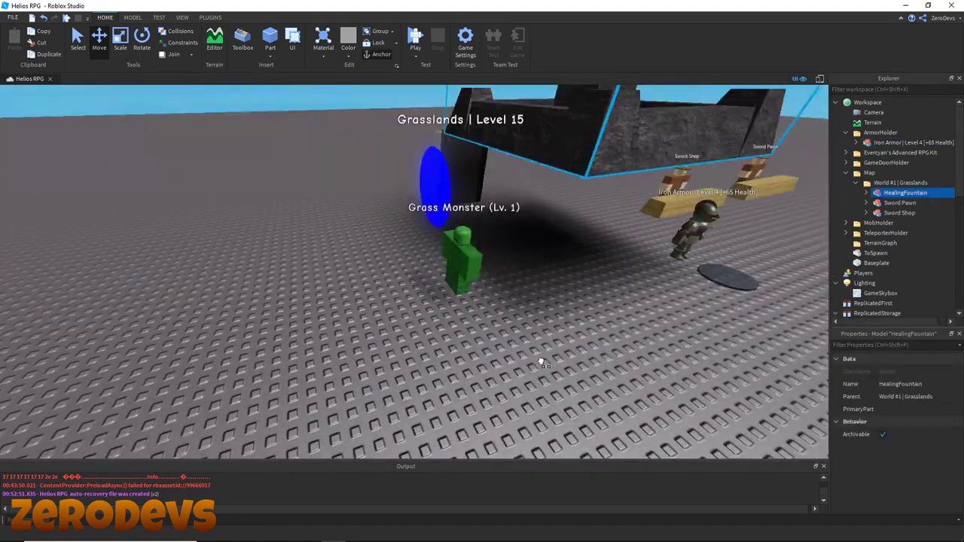
drag(543, 363, 547, 360)
right_drag(543, 364, 547, 359)
key(s)
drag(547, 360, 465, 188)
key(d)
click(444, 245)
click(519, 160)
click(399, 286)
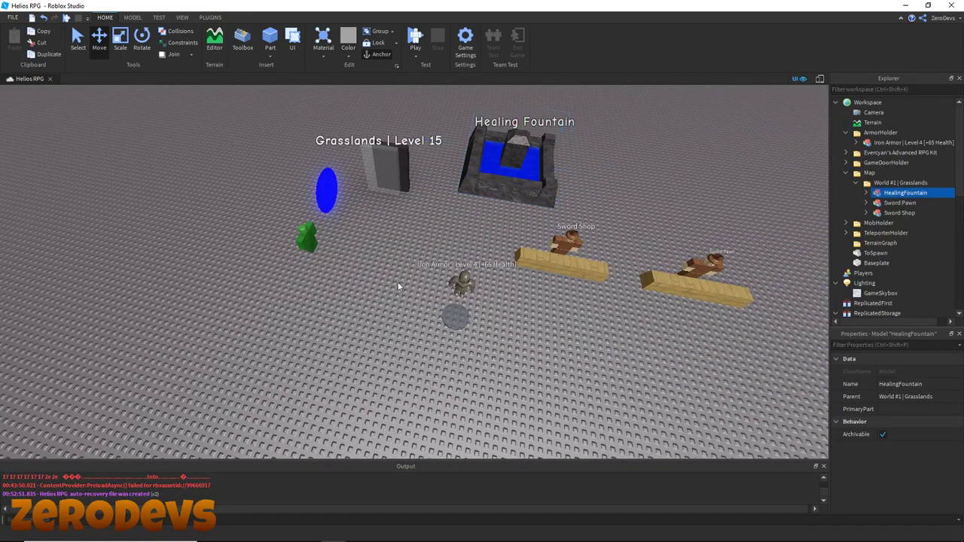
Rotate the AdminDoor model so its "Admin Room" sign faces the front and place it beside the Sword Pawn.
scroll(403, 264, up, 3)
click(412, 239)
scroll(467, 278, up, 3)
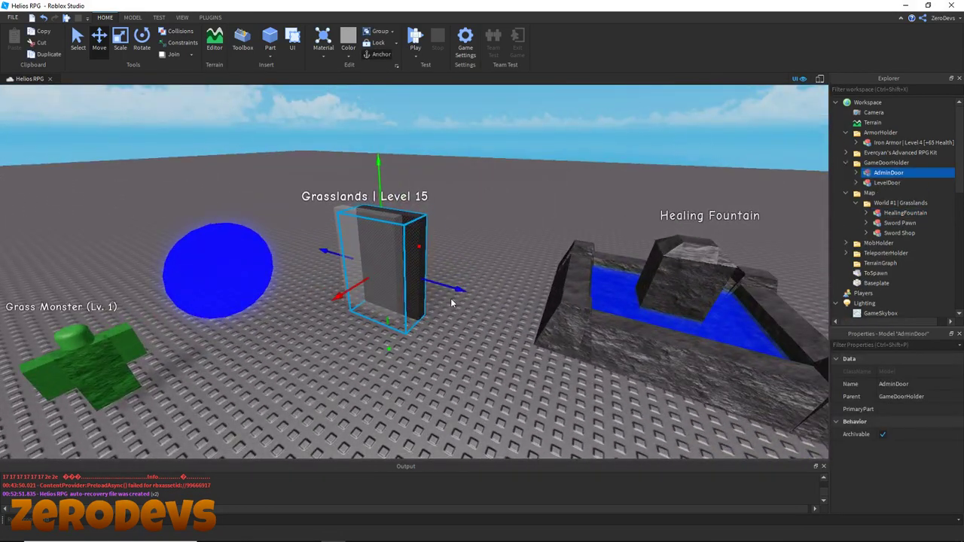
drag(458, 291, 587, 346)
key(ctrl+r)
key(ctrl+r)
key(s)
drag(517, 325, 499, 394)
right_drag(495, 381, 500, 394)
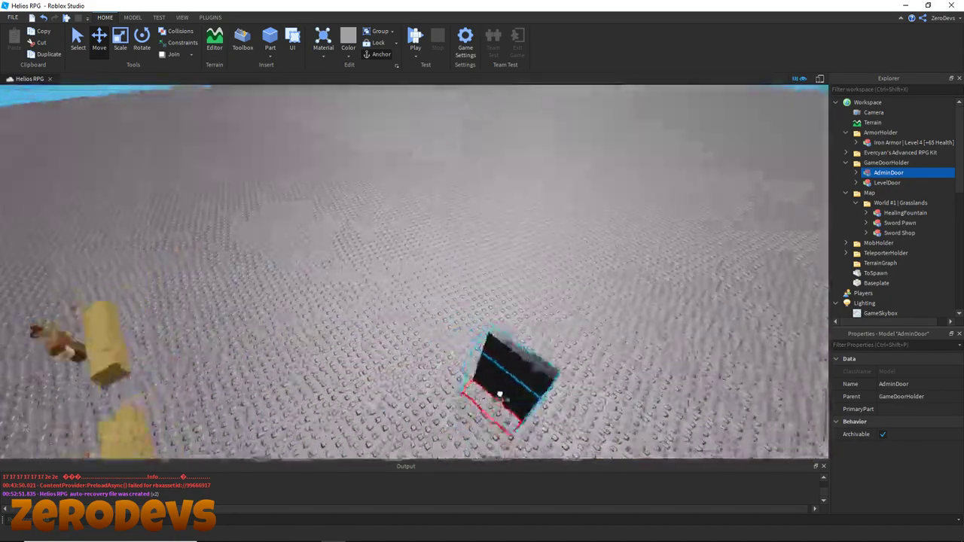
drag(499, 394, 489, 400)
right_drag(499, 394, 488, 400)
drag(488, 400, 499, 394)
right_drag(488, 400, 500, 394)
drag(499, 394, 499, 394)
right_drag(499, 394, 500, 394)
drag(499, 394, 408, 342)
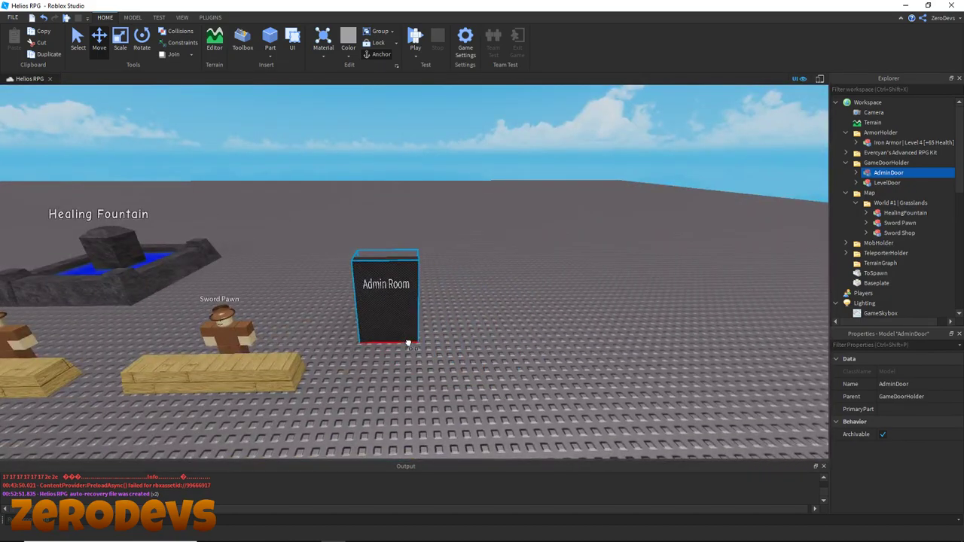
Move the Grasslands | Level 15 LevelDoor model to the far side of the AdminDoor, in line with the stalls.
click(310, 342)
key(w)
key(a)
click(859, 175)
right_drag(807, 183, 489, 204)
click(489, 204)
key(s)
drag(315, 224, 563, 295)
key(d)
key(w)
click(517, 309)
click(522, 290)
key(w)
key(d)
click(430, 285)
click(392, 276)
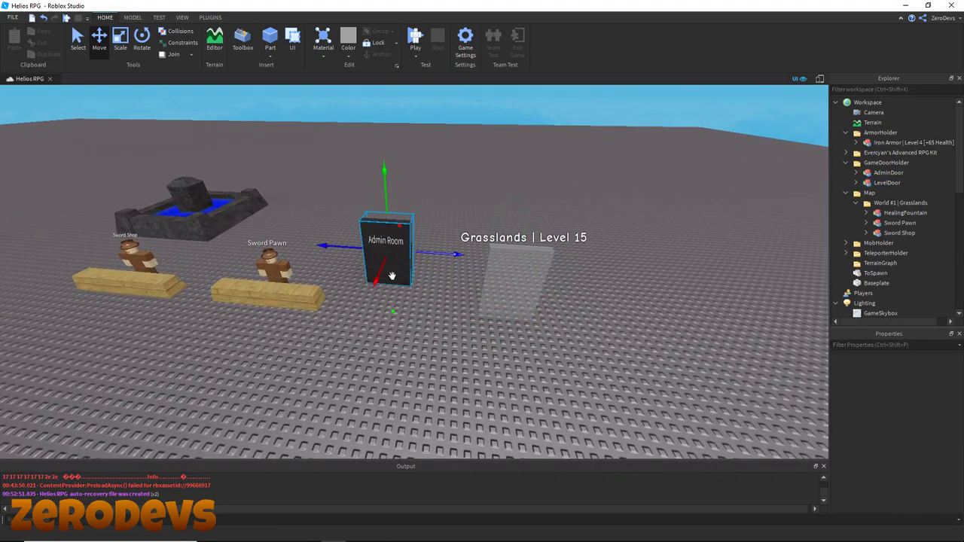
drag(392, 276, 349, 312)
key(ctrl+z)
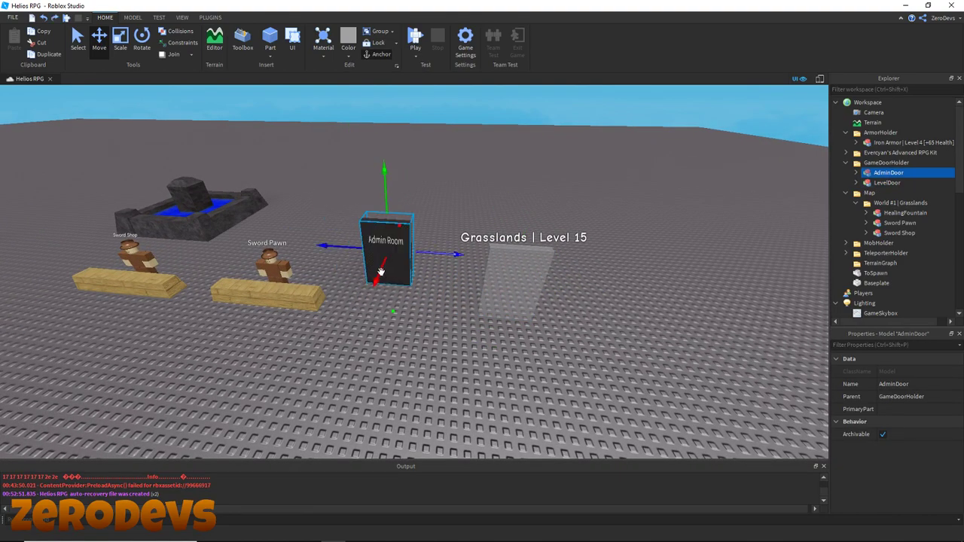
Move the AdminDoor model forward so it lines up with the shop stalls and the Grasslands | Level 15 door.
drag(381, 272, 372, 295)
drag(437, 276, 445, 277)
click(477, 347)
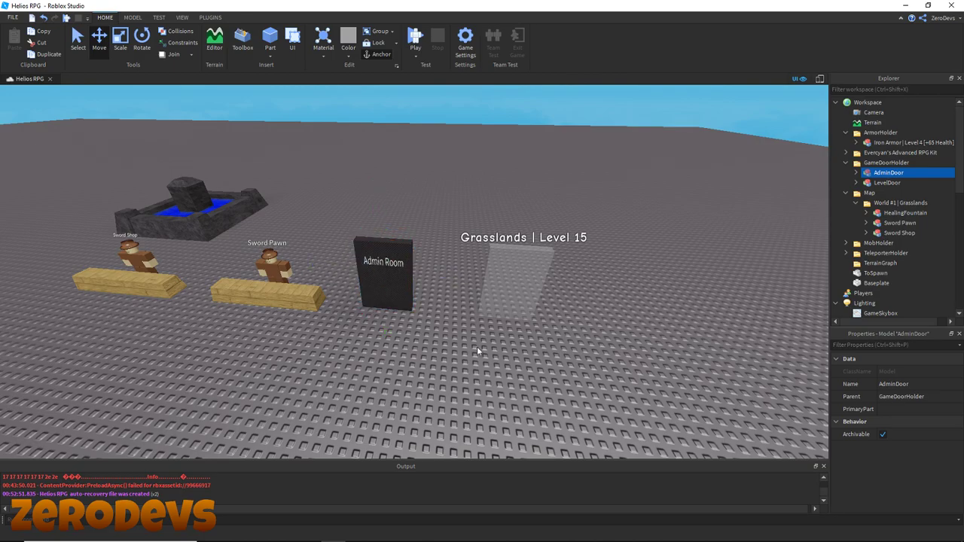
Move the AbyssTeleporter portal from beside the grass monster to the far side of the Grasslands | Level 15 door.
key(w)
right_drag(477, 347, 495, 336)
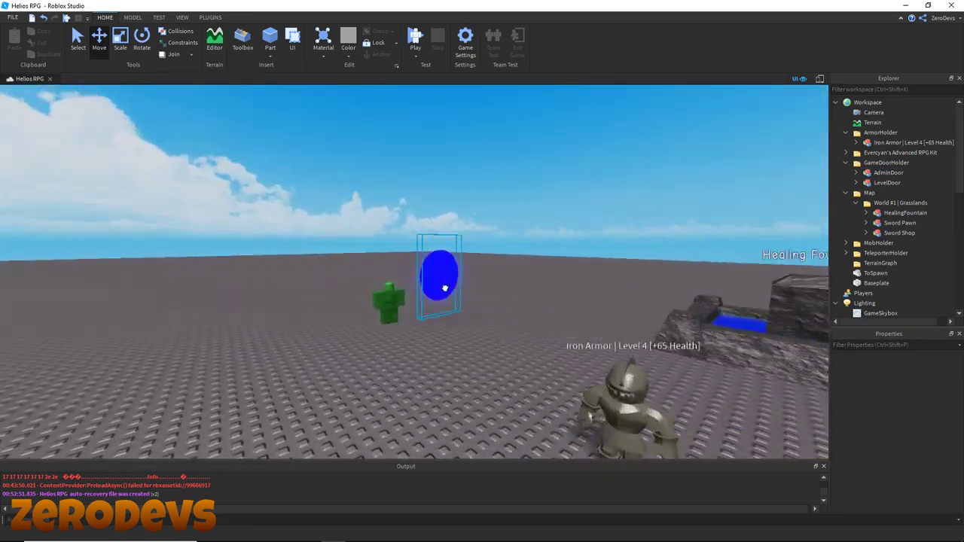
click(444, 287)
drag(477, 285, 647, 311)
key(d)
click(650, 352)
right_drag(651, 352, 650, 351)
key(s)
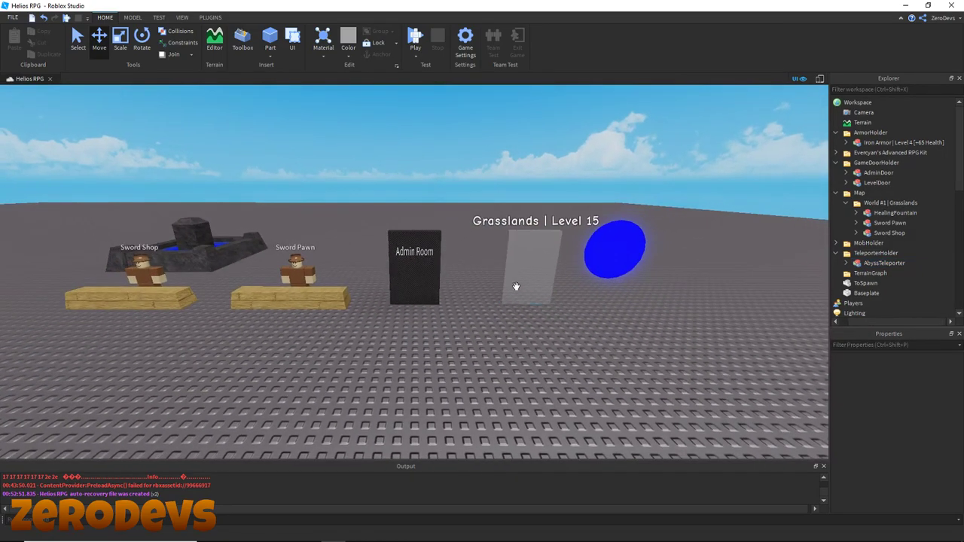
Shift the Grasslands | Level 15 LevelDoor slightly closer to the AdminDoor.
click(517, 286)
drag(571, 268, 559, 268)
click(633, 326)
click(617, 250)
Move the Grass Monster (Lv. 1) model slightly closer to the Iron Armor, in the same row as the shops.
key(a)
key(a)
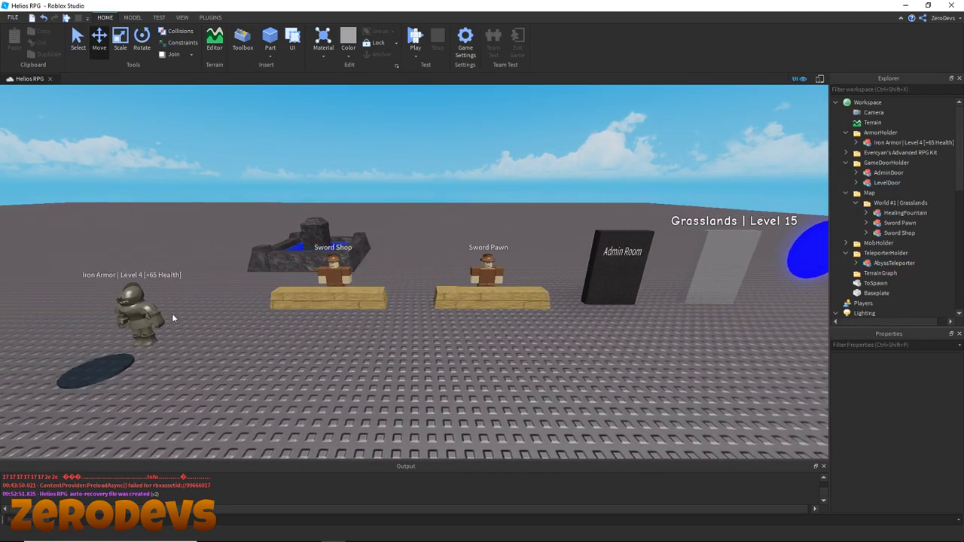
click(151, 300)
drag(237, 297, 260, 298)
click(283, 324)
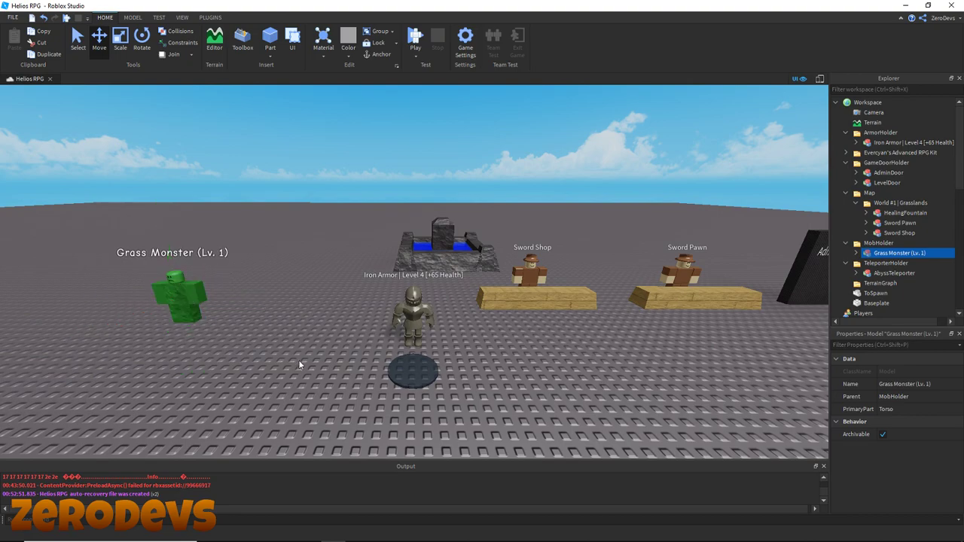
key(a)
key(w)
Collapse the MobHolder, TeleporterHolder, Map, GameDoorHolder and ArmorHolder folders in the workspace tree.
click(836, 242)
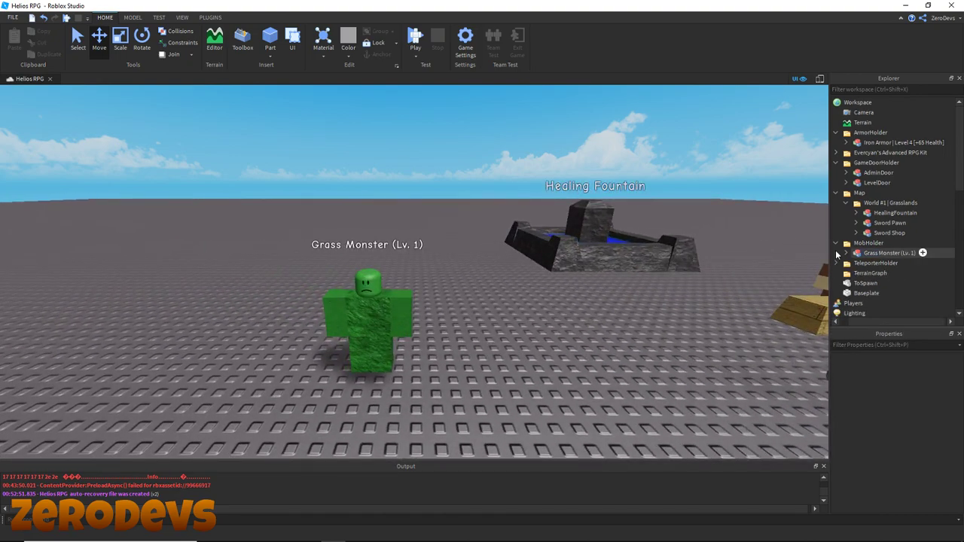
click(836, 253)
click(836, 194)
click(836, 162)
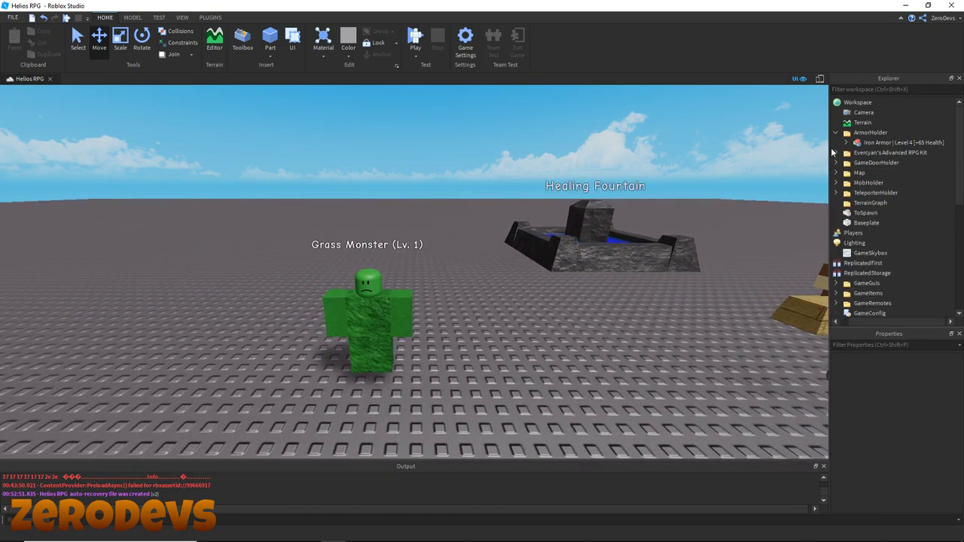
click(836, 143)
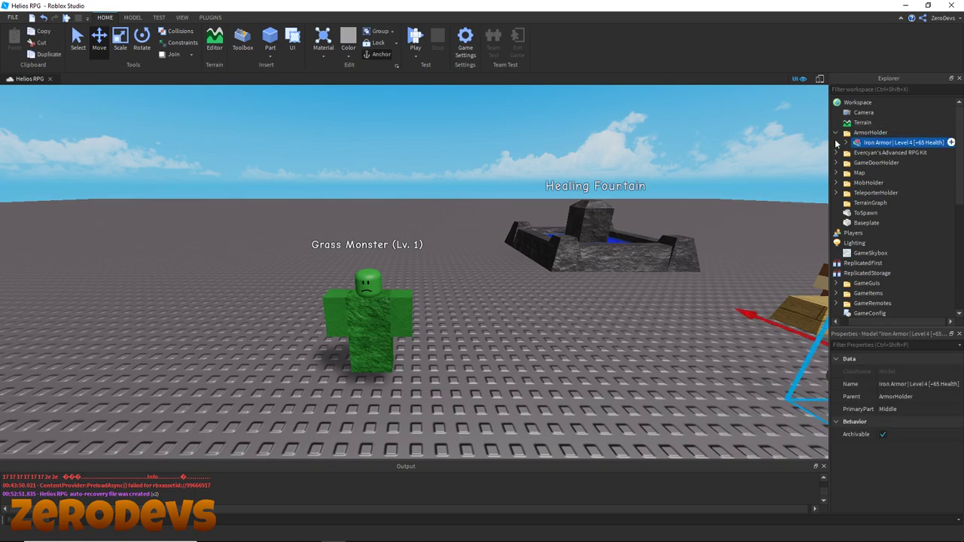
click(835, 132)
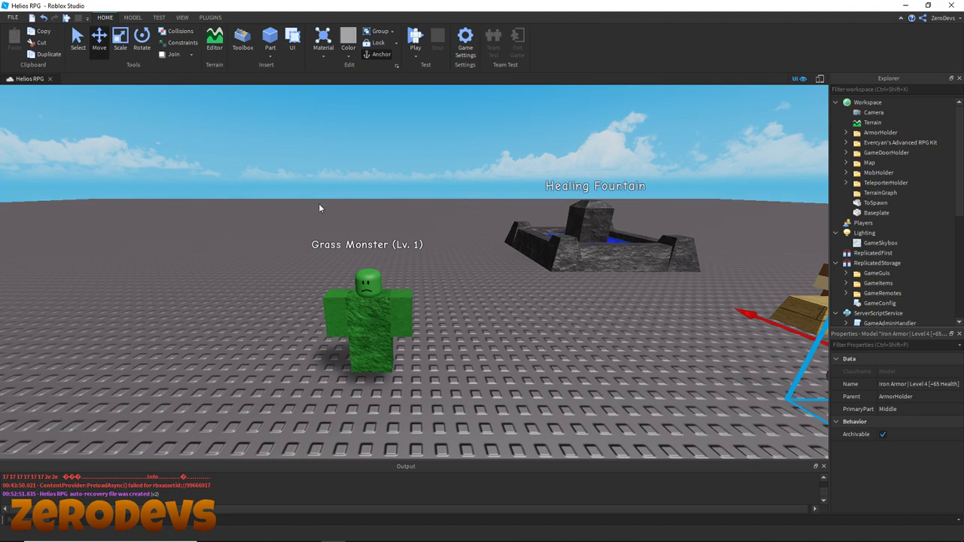
click(407, 317)
click(557, 331)
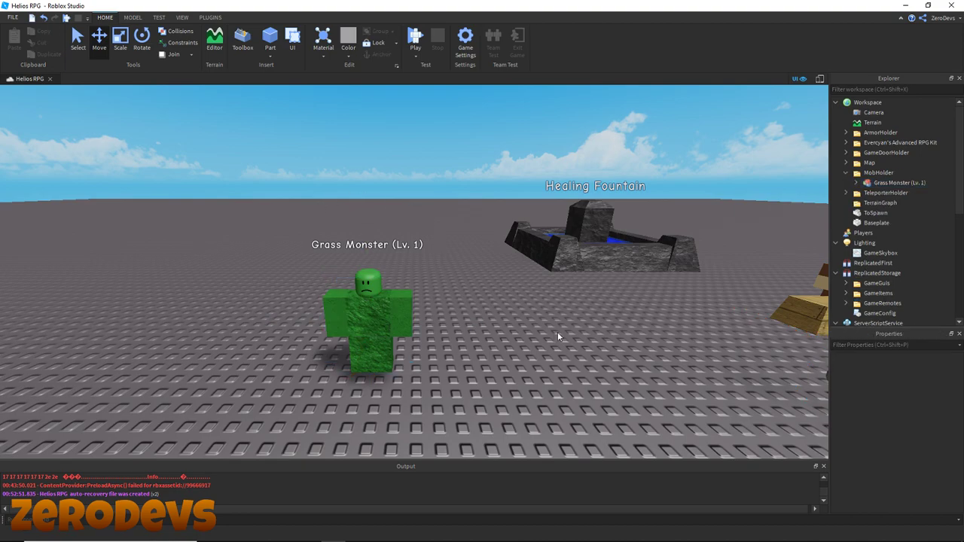
click(845, 174)
Move the Iron Armor model with its pad back and closer to the Grass Monster, between it and the Sword Shop.
right_drag(449, 334, 449, 334)
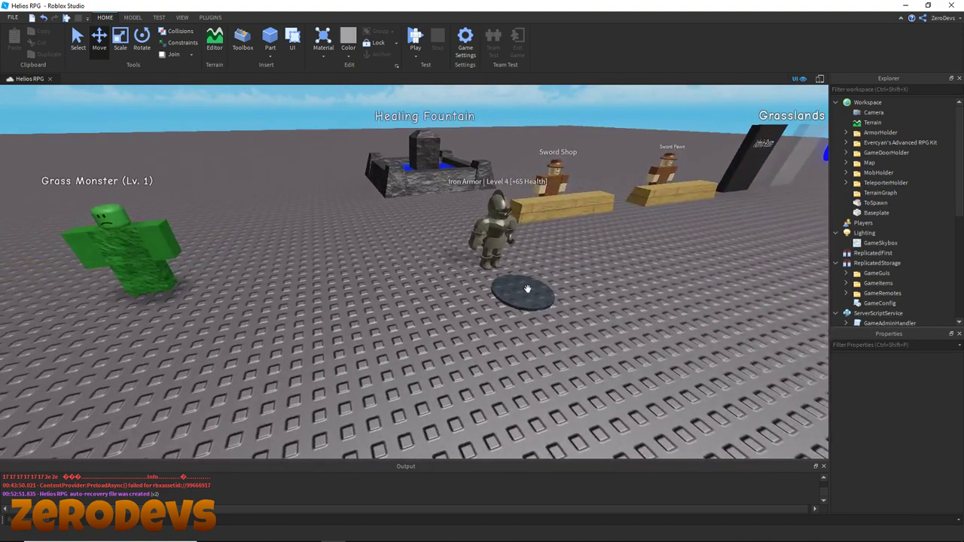
drag(525, 288, 368, 254)
click(393, 224)
key(a)
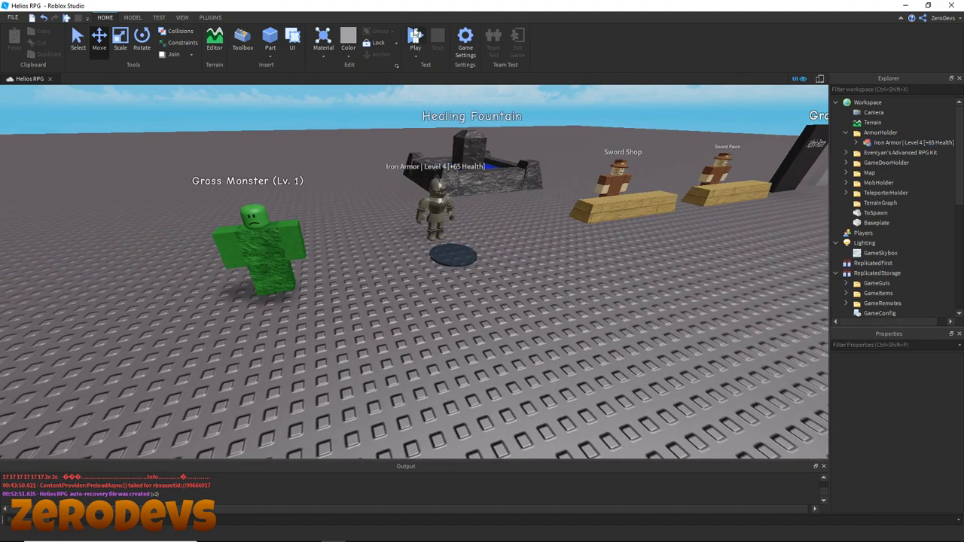
Playtest the game, equip the Bronze Sword, walk the character around the baseplate and end the test.
click(414, 36)
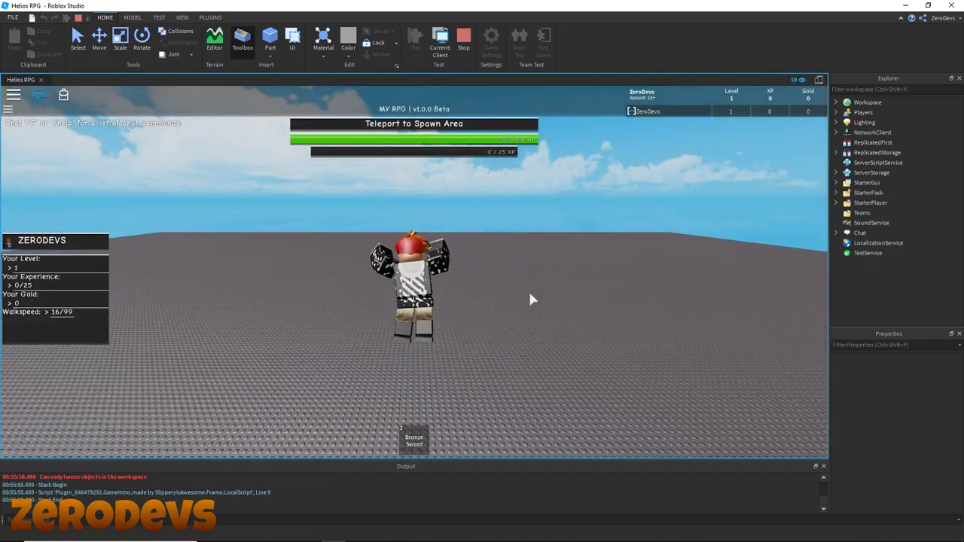
key(1)
key(s)
key(a)
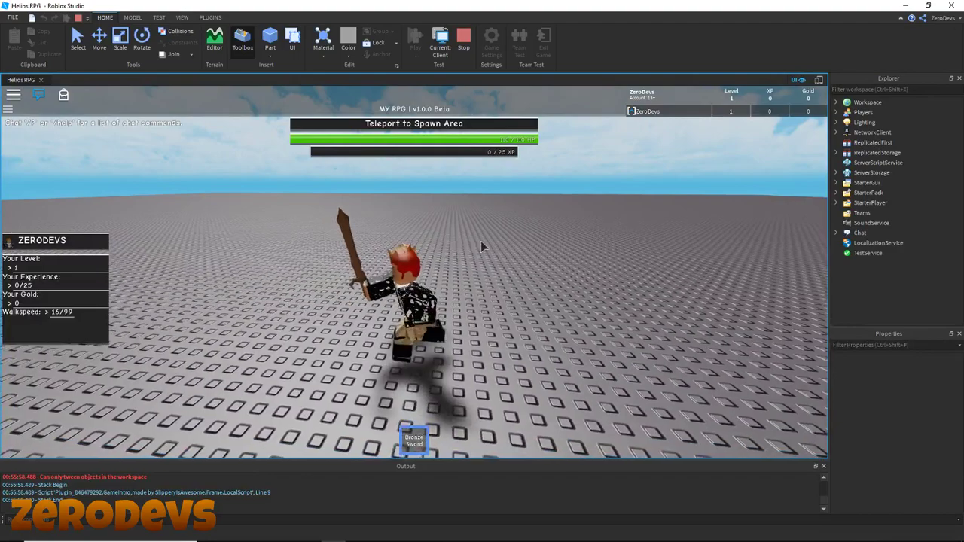
key(d)
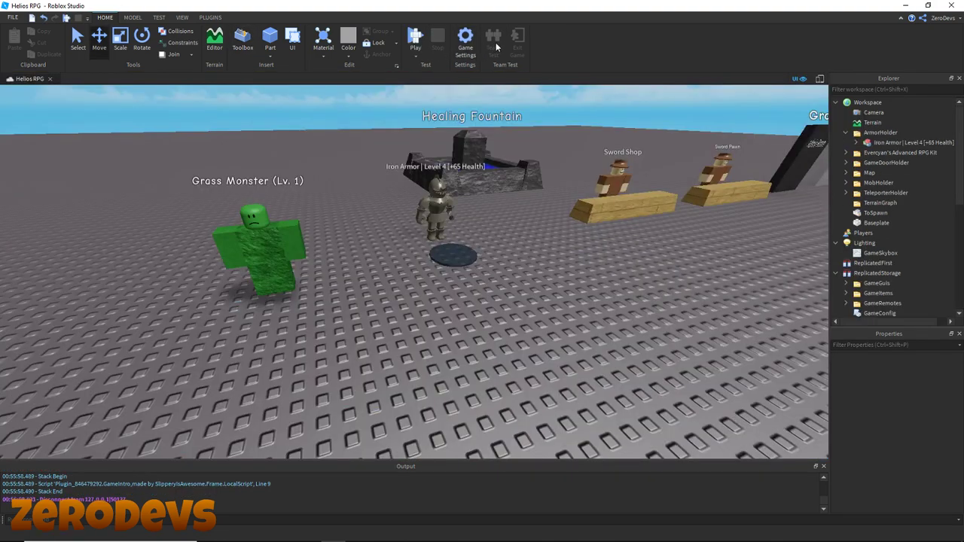
Set the game's Avatar Type to R6 in the game settings and save, accepting the shutdown confirmation.
click(467, 47)
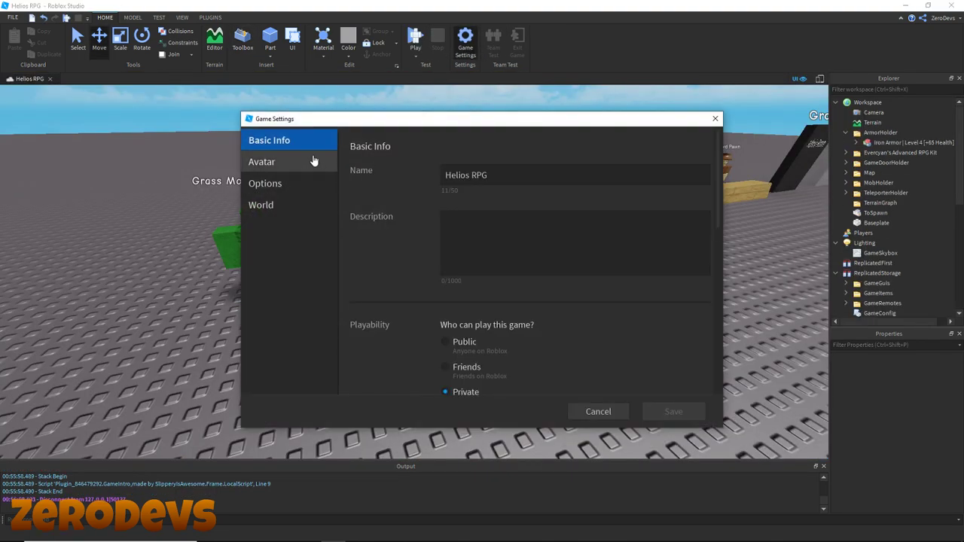
click(319, 164)
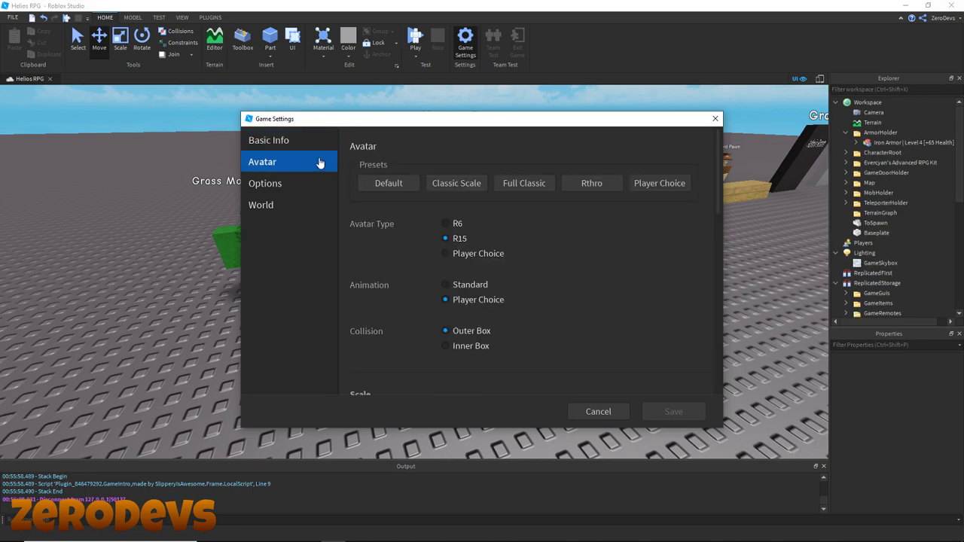
click(446, 224)
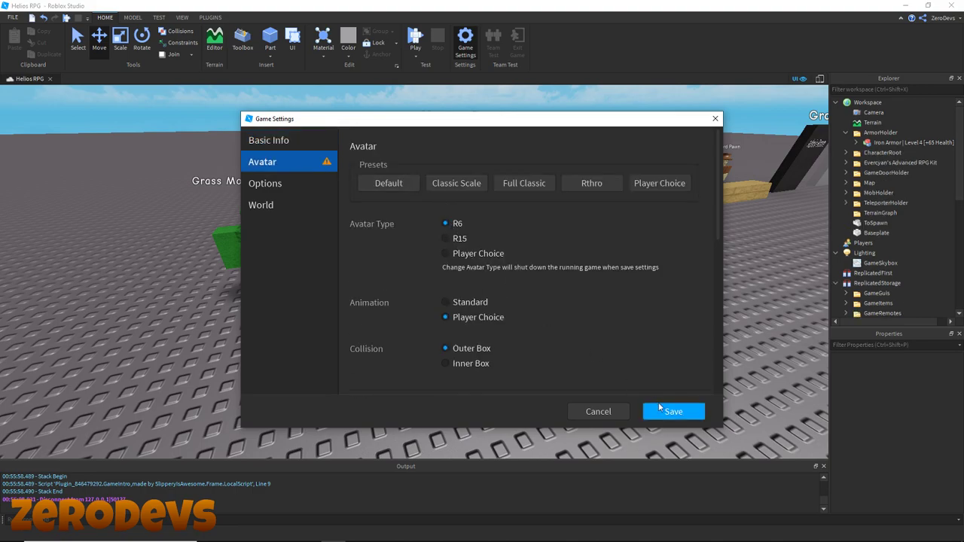
click(659, 407)
click(520, 307)
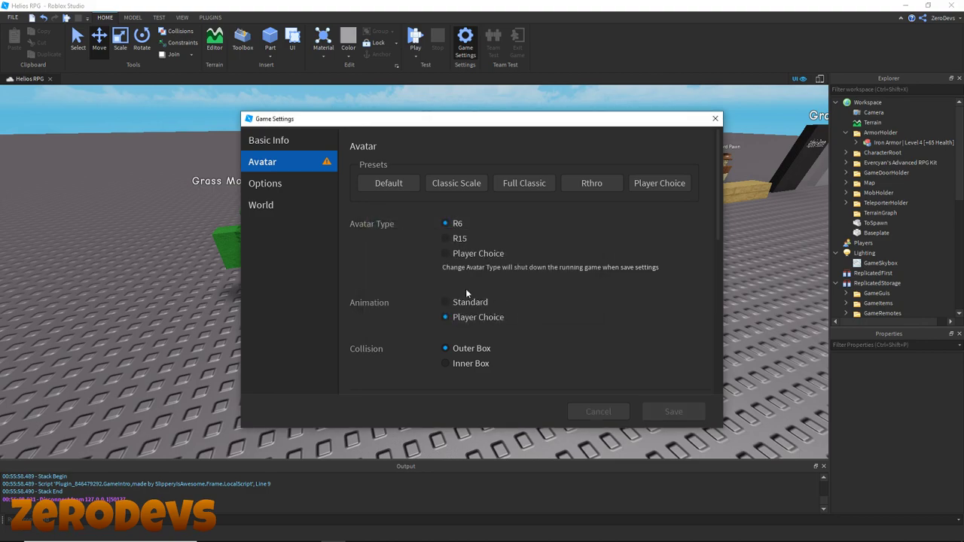
Review the Avatar and World game settings, trying the Realistic and Classic world presets, and close the settings without saving.
click(473, 42)
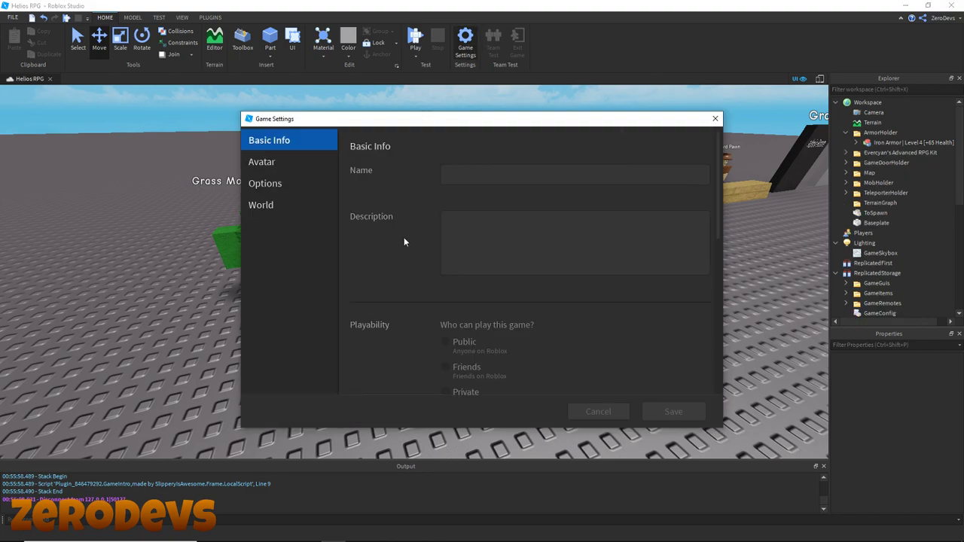
click(309, 163)
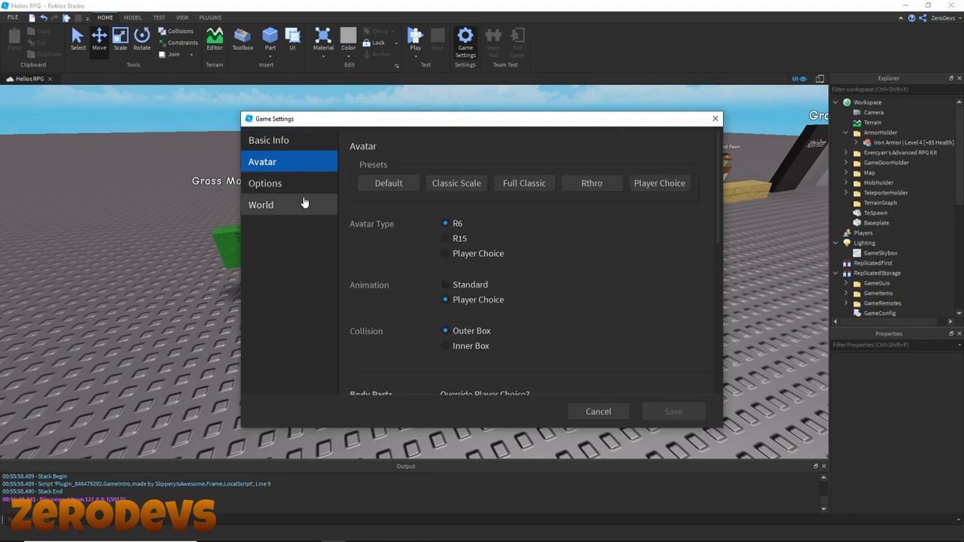
click(304, 204)
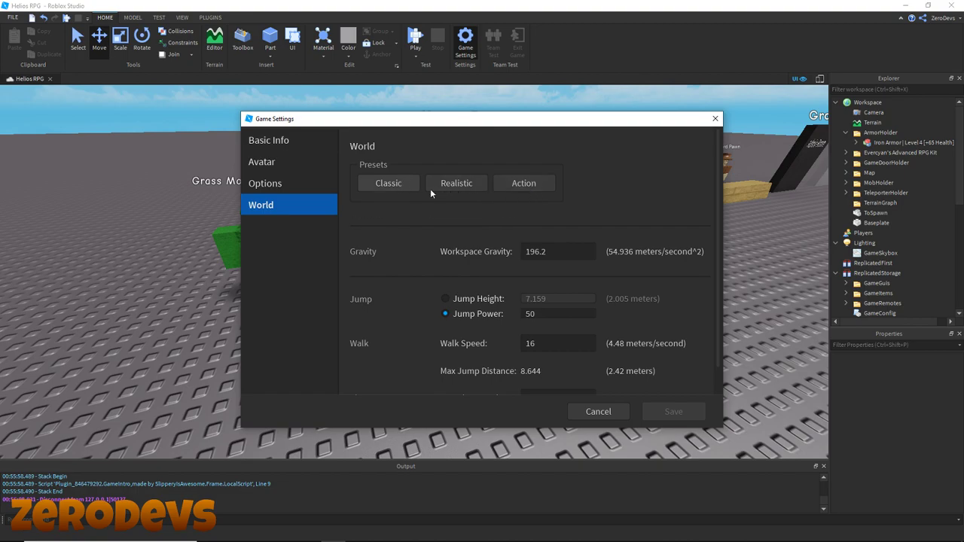
click(455, 188)
click(389, 183)
scroll(474, 215, down, 1)
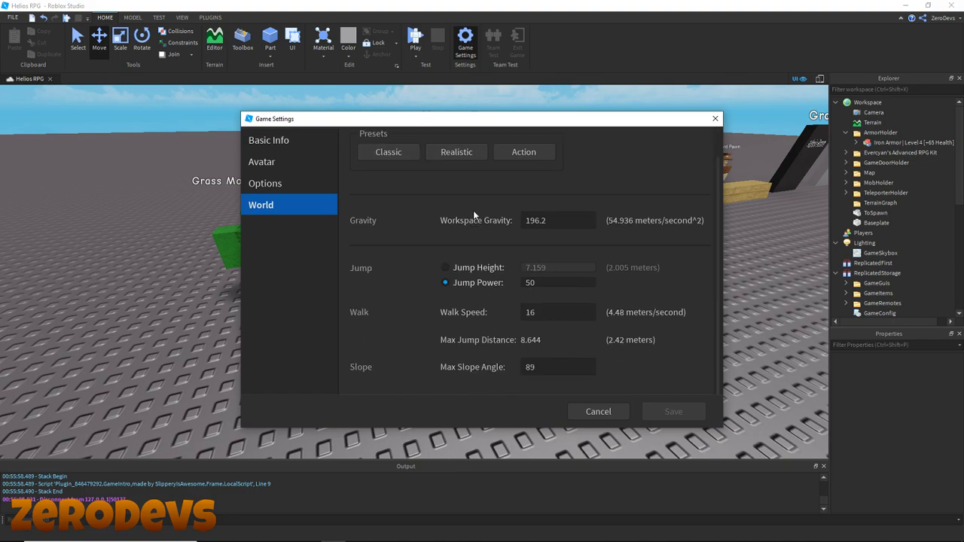
scroll(473, 216, up, 1)
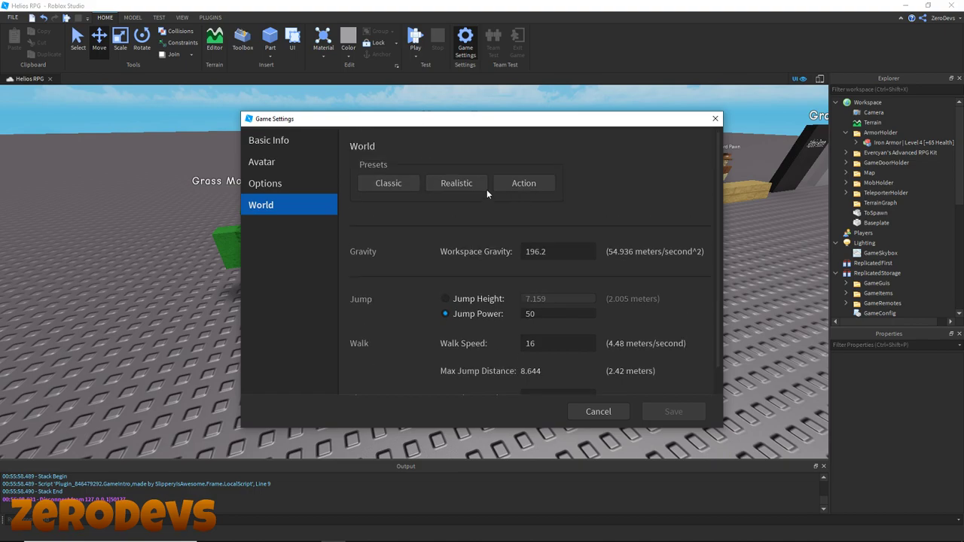
click(715, 119)
Change the Technology property of Lighting to a mode that makes the models cast distinct shadows.
right_drag(740, 250, 739, 250)
key(s)
key(w)
key(a)
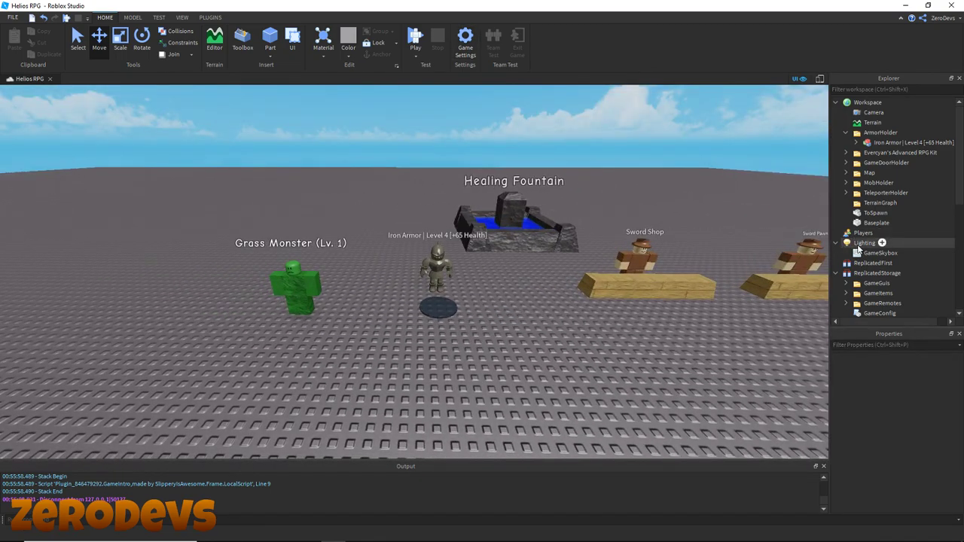
key(d)
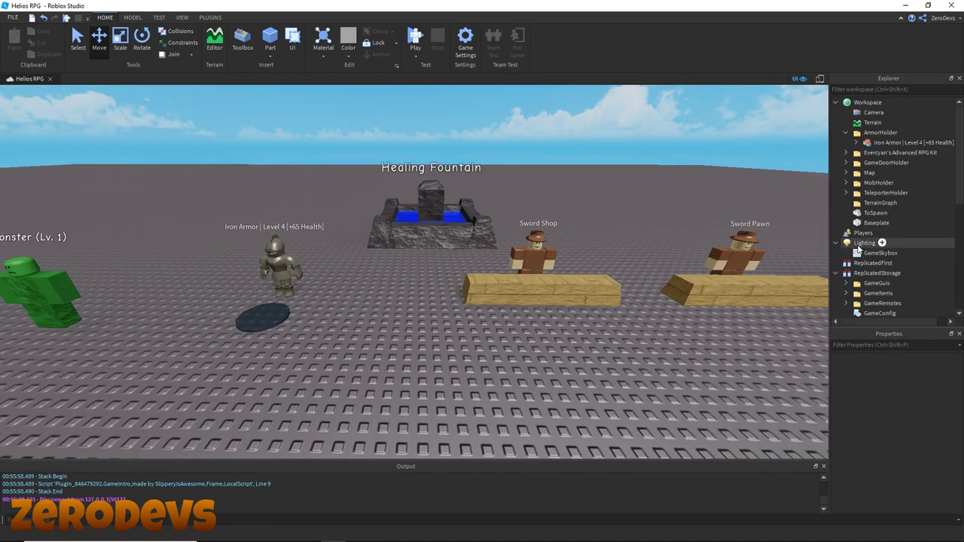
click(864, 244)
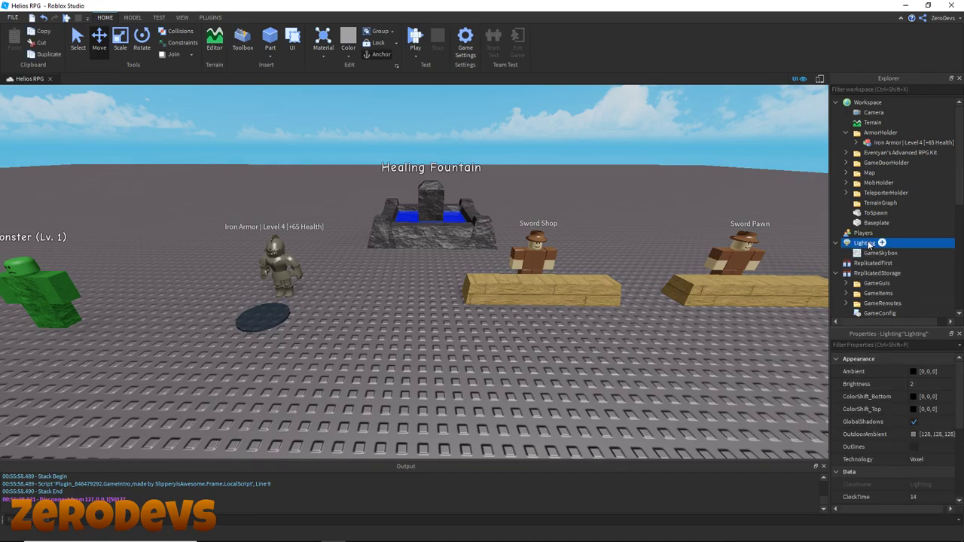
click(920, 460)
click(920, 461)
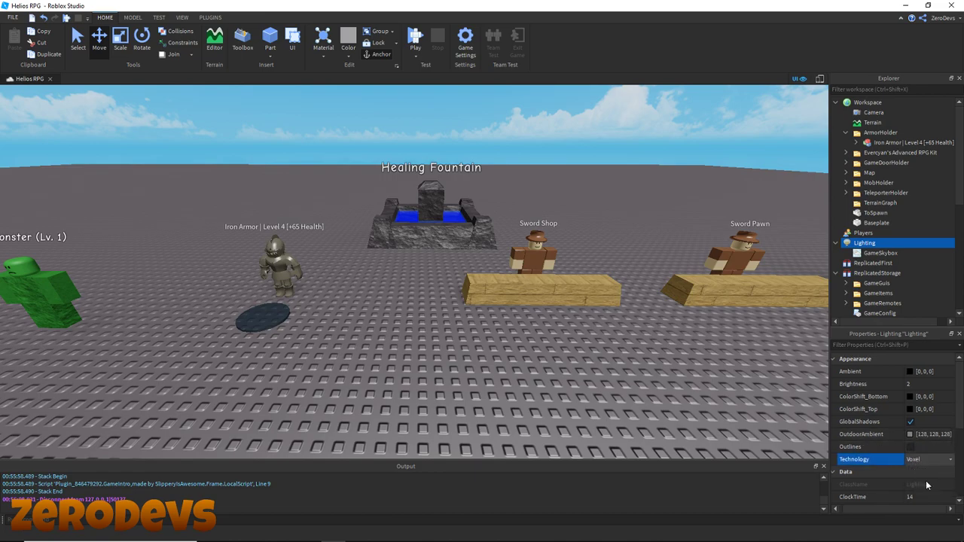
click(929, 486)
click(489, 370)
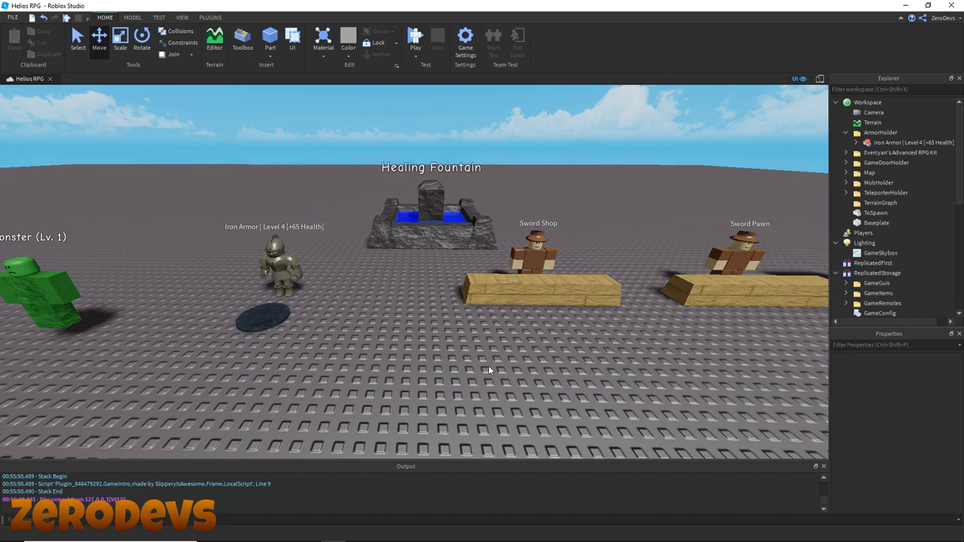
Inspect the shadows of the grass monster, armor, fountain, stalls, doors and portal from behind the fountain and from the front.
key(a)
key(w)
click(308, 344)
click(452, 341)
right_drag(453, 341, 454, 342)
key(s)
key(a)
key(w)
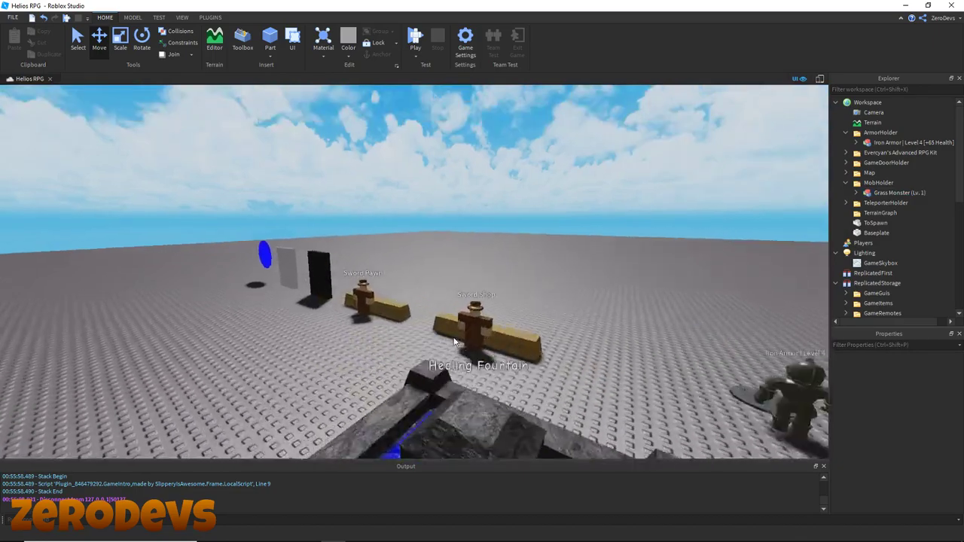
key(w)
key(a)
key(s)
key(d)
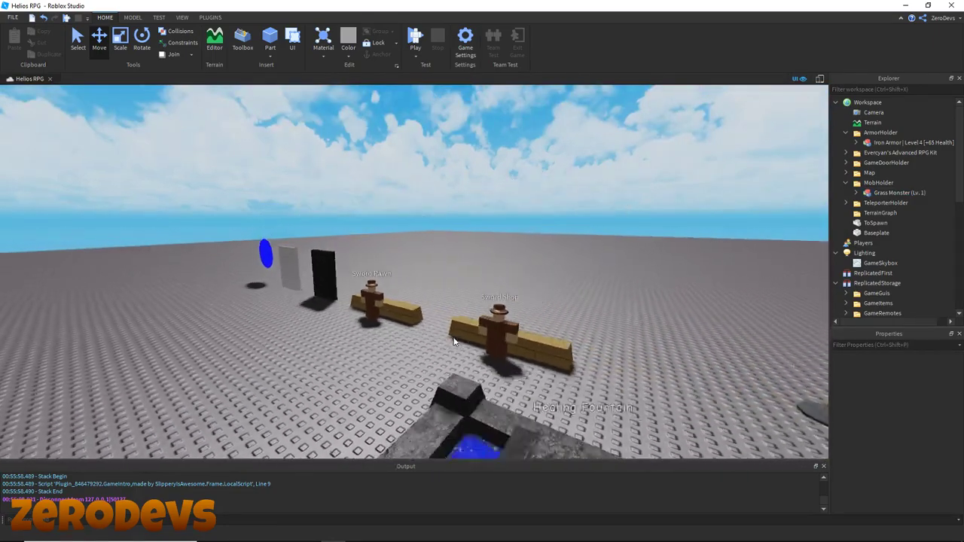
key(s)
key(d)
key(d)
right_drag(553, 294, 553, 294)
key(s)
key(d)
key(w)
key(s)
key(a)
key(w)
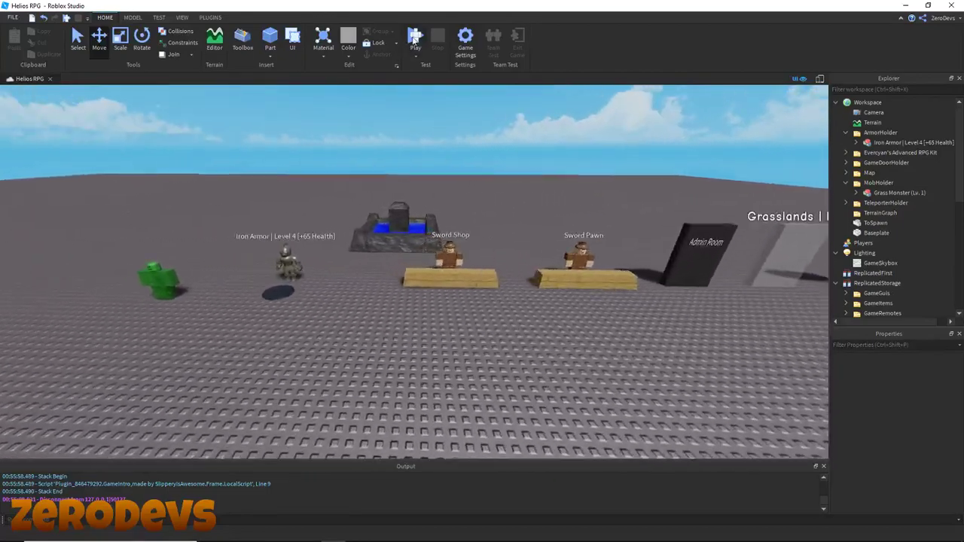
key(w)
key(a)
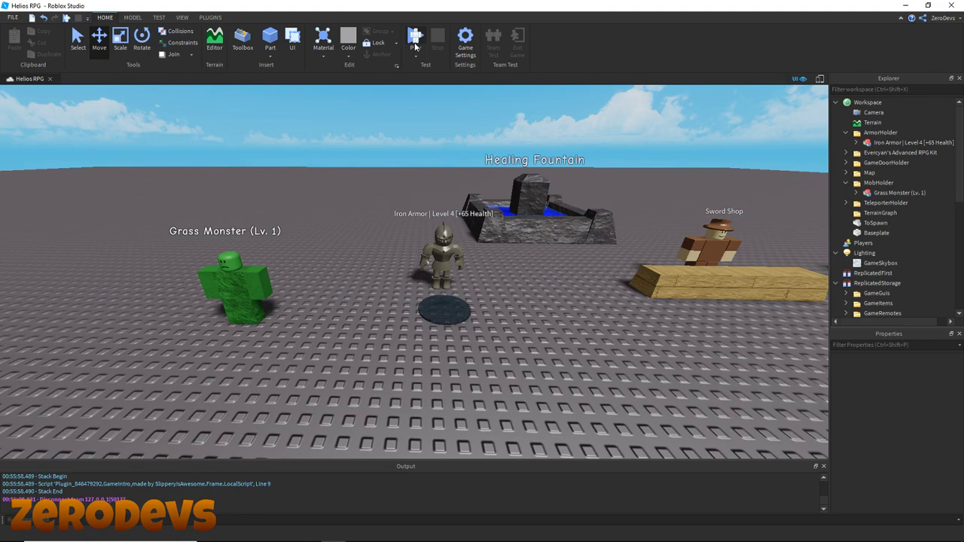
Playtest the game by attacking the Grass Monster with the Bronze Sword, and stop the test.
click(415, 45)
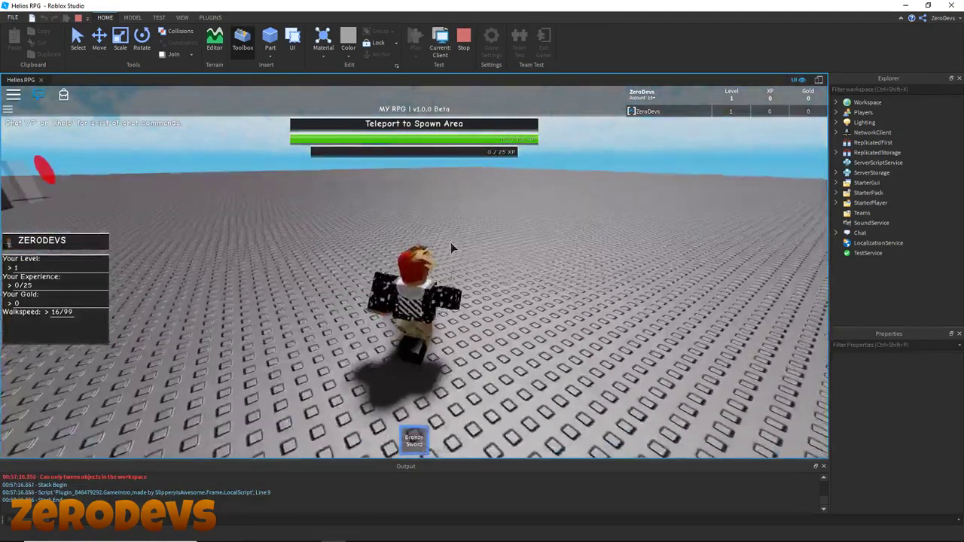
right_drag(451, 243, 316, 241)
key(shift)
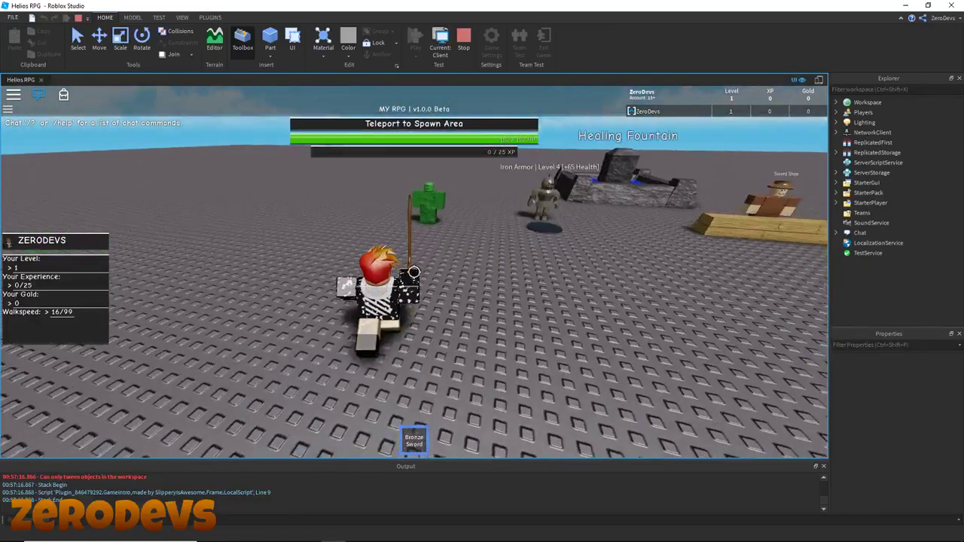
key(w)
click(414, 272)
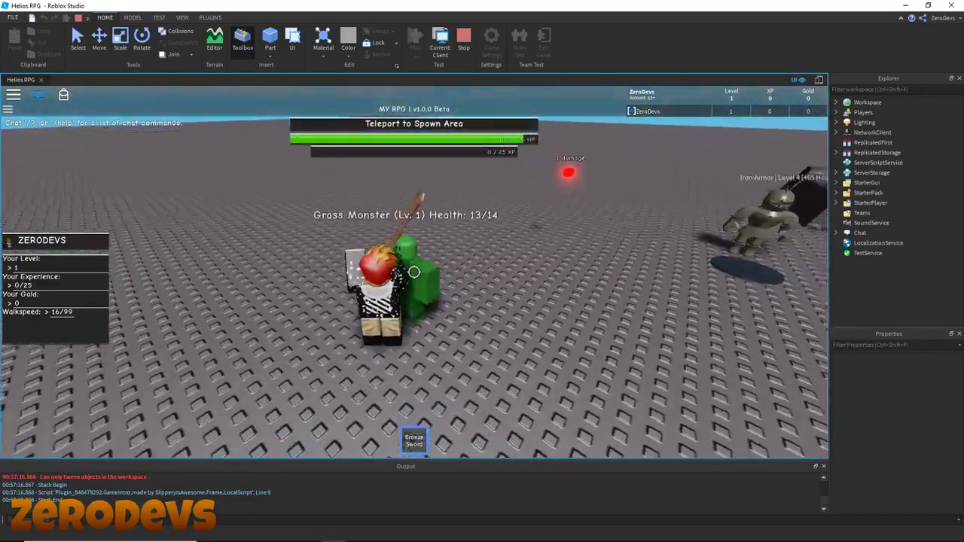
click(414, 272)
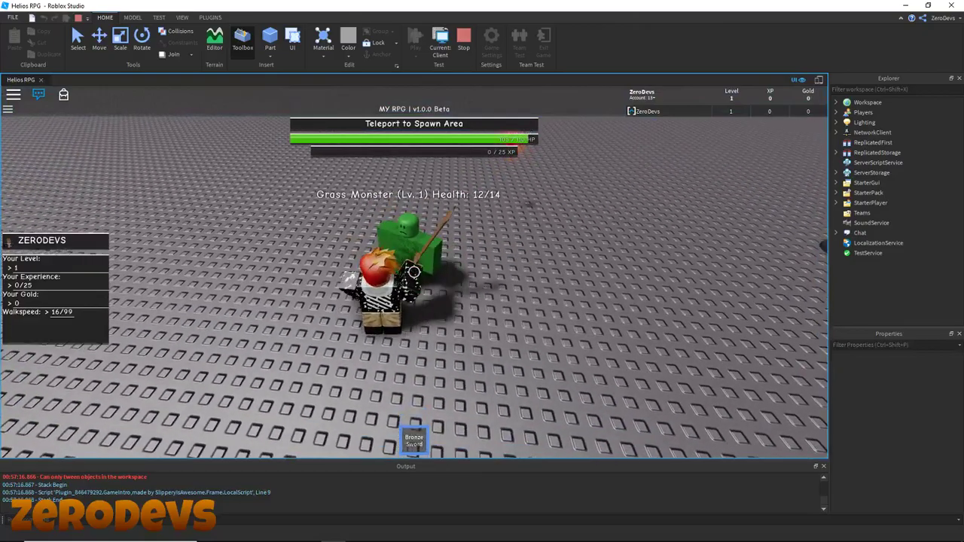
click(414, 272)
click(414, 272)
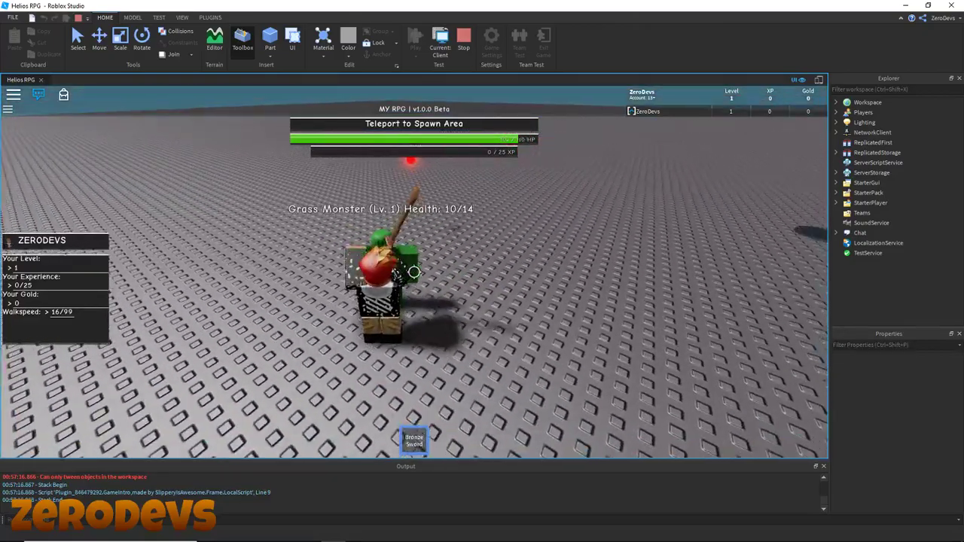
click(414, 272)
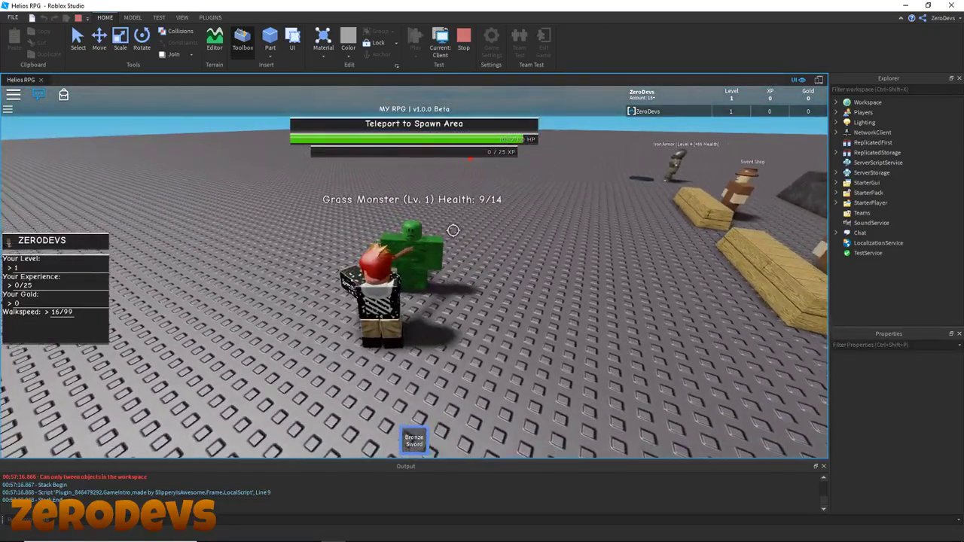
click(453, 230)
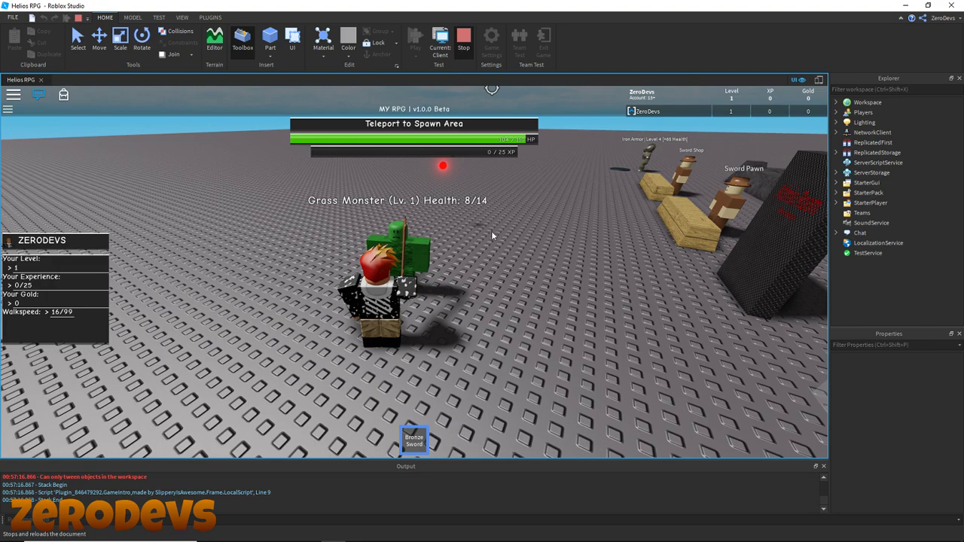
click(463, 40)
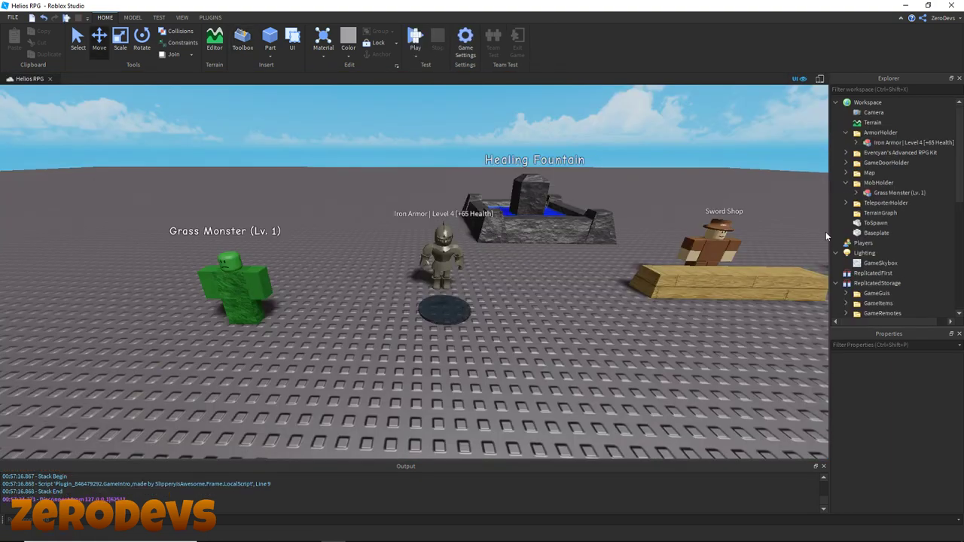
In the WeaponConfig of StarterPack's Bronze Sword, set MaxDamage to 3 and MinDamage to 2.
scroll(930, 237, down, 4)
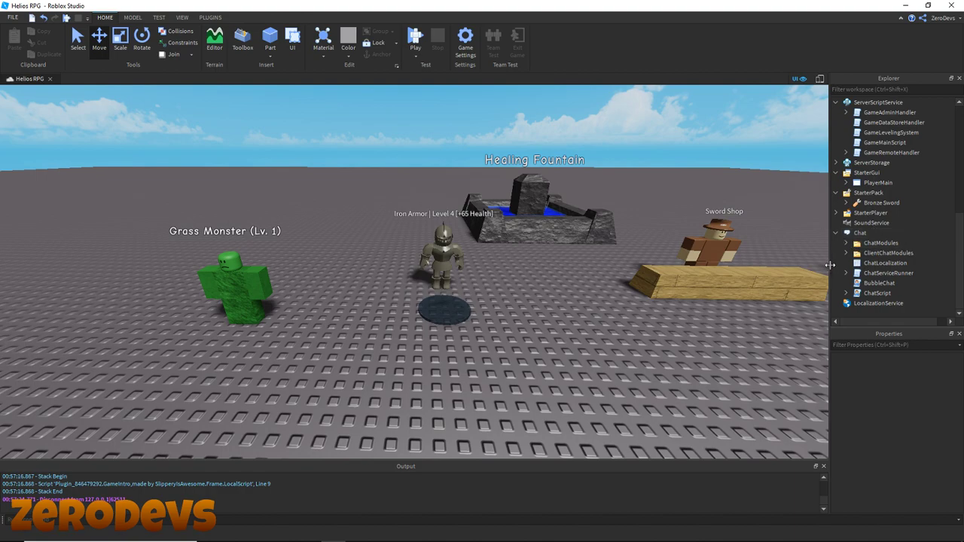
click(847, 204)
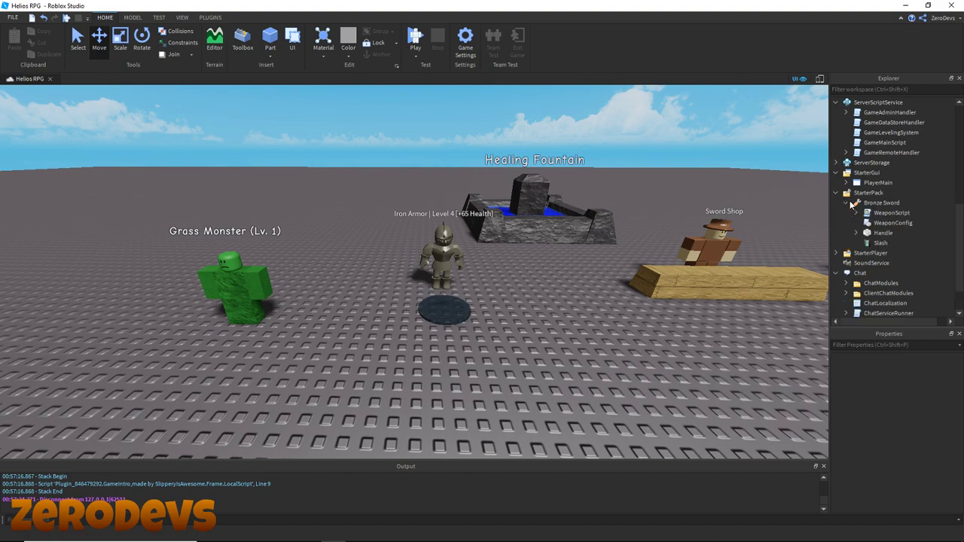
double_click(895, 225)
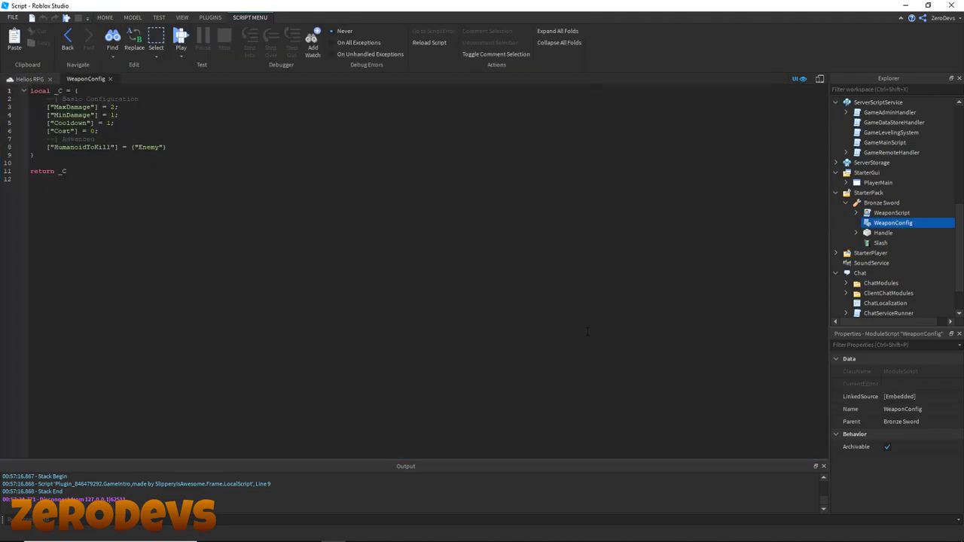
drag(110, 107, 119, 107)
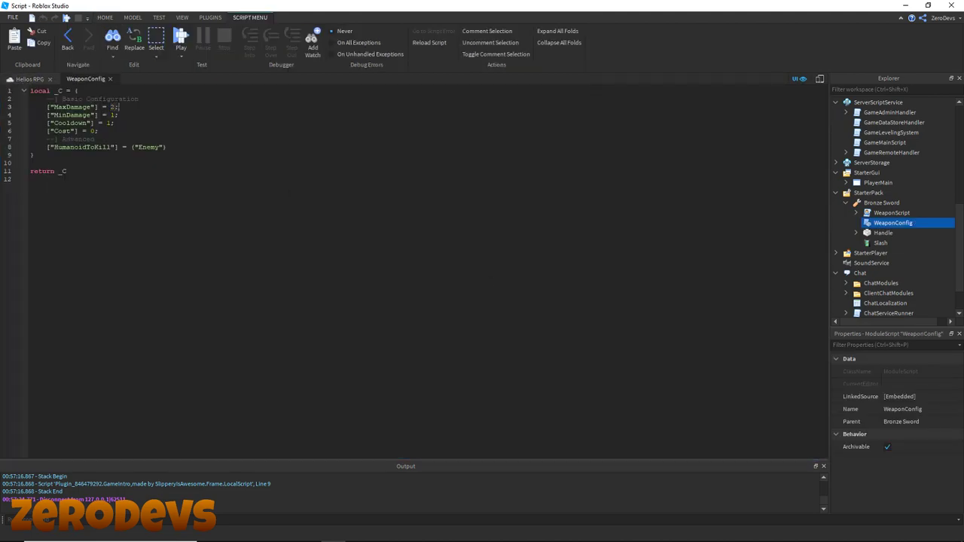
double_click(113, 108)
double_click(113, 115)
double_click(94, 131)
click(115, 114)
key(BackSpace)
text(2)
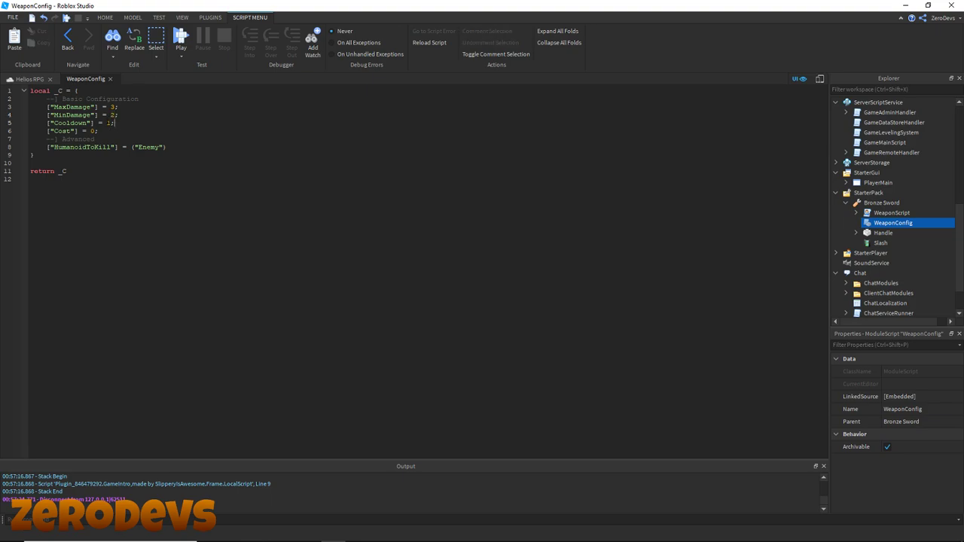
Check the HumanoidToKill entry in the Bronze Sword's WeaponConfig and close the script.
click(38, 81)
click(82, 80)
double_click(149, 149)
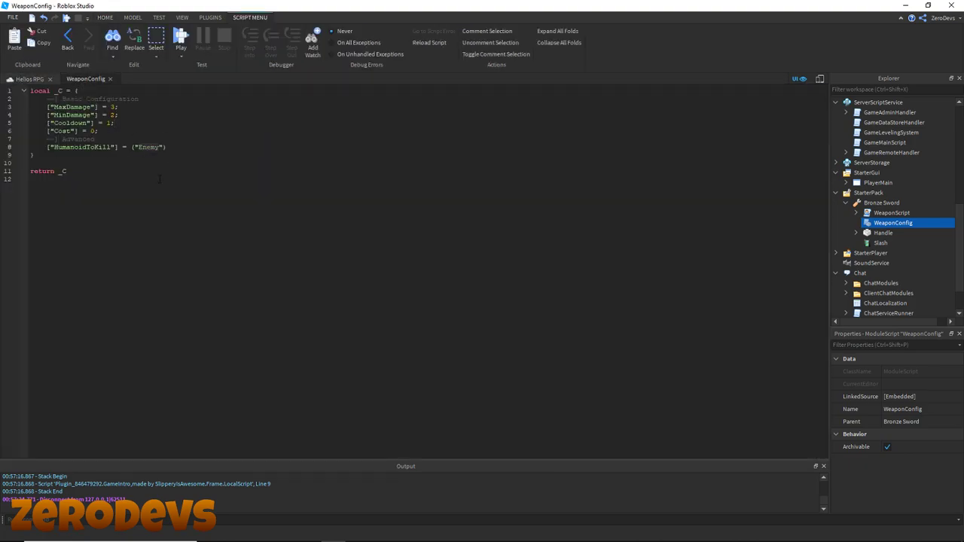
click(39, 81)
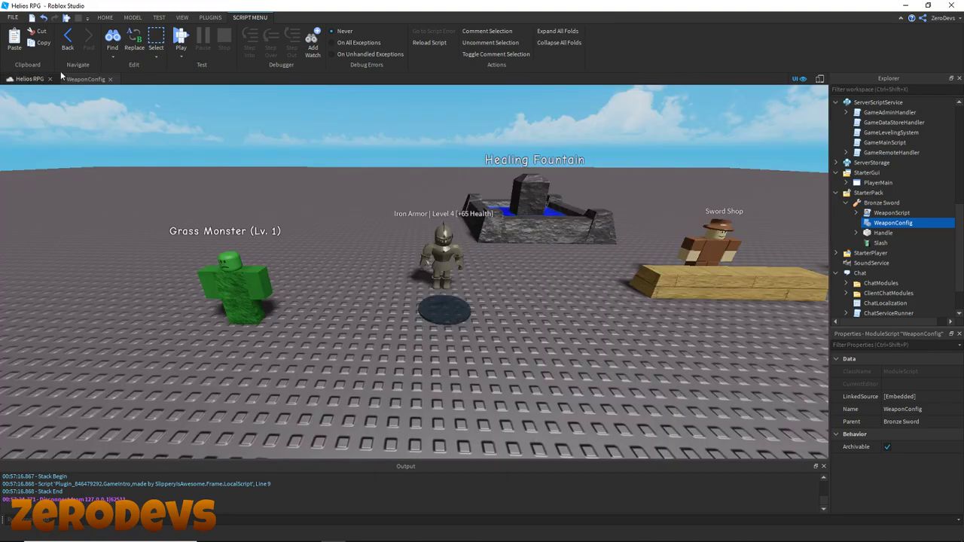
click(110, 79)
Examine the Bronze Sword's WeaponScript code and its CanDamage value, and close the script.
double_click(891, 213)
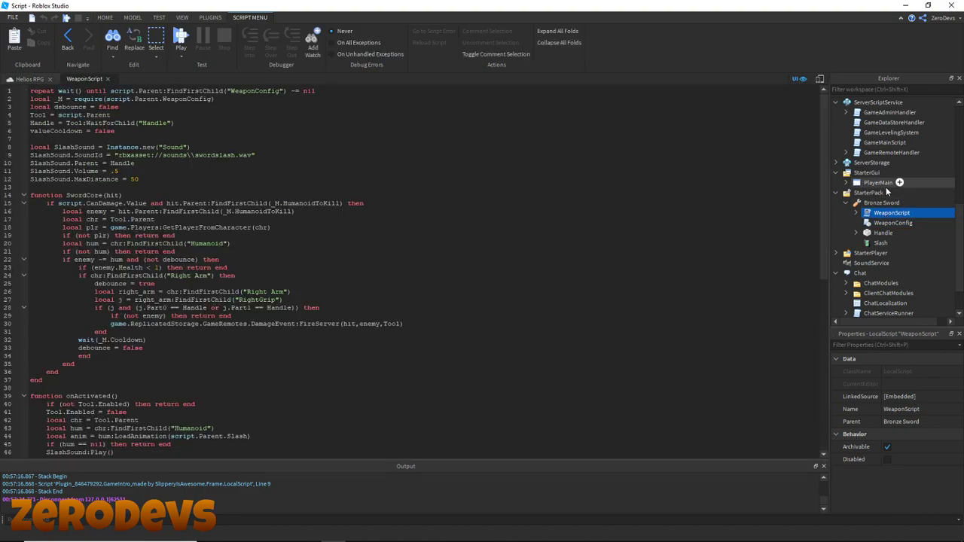
click(856, 213)
click(877, 224)
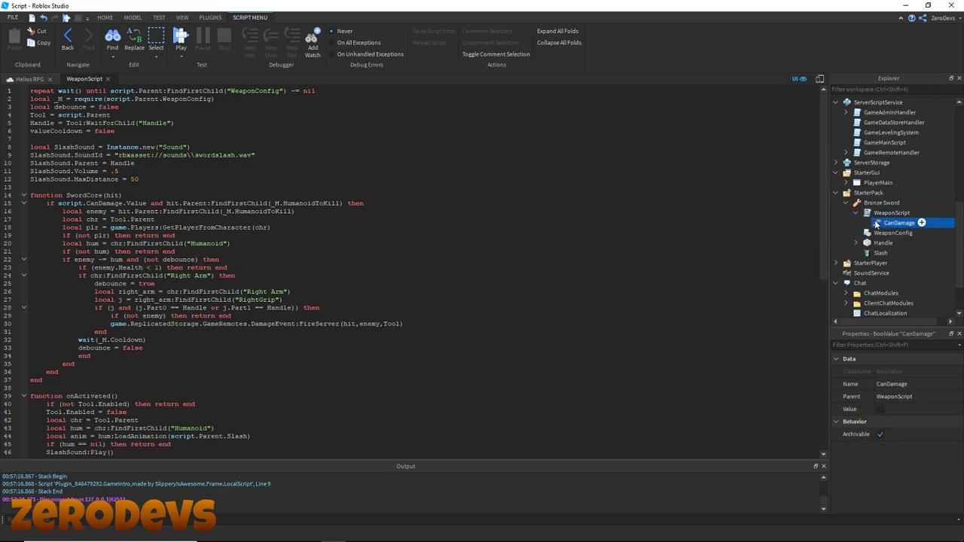
click(873, 215)
click(846, 213)
scroll(468, 269, down, 14)
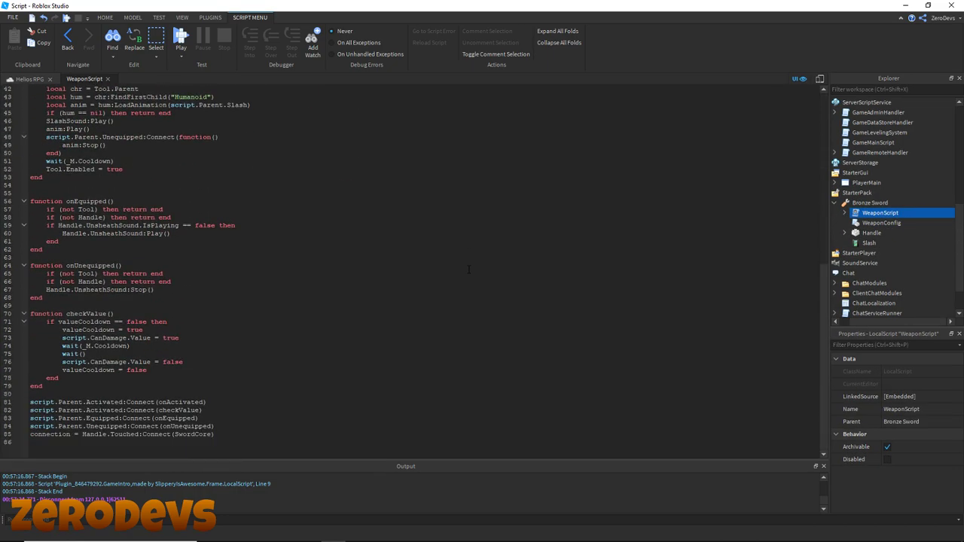
scroll(469, 269, up, 13)
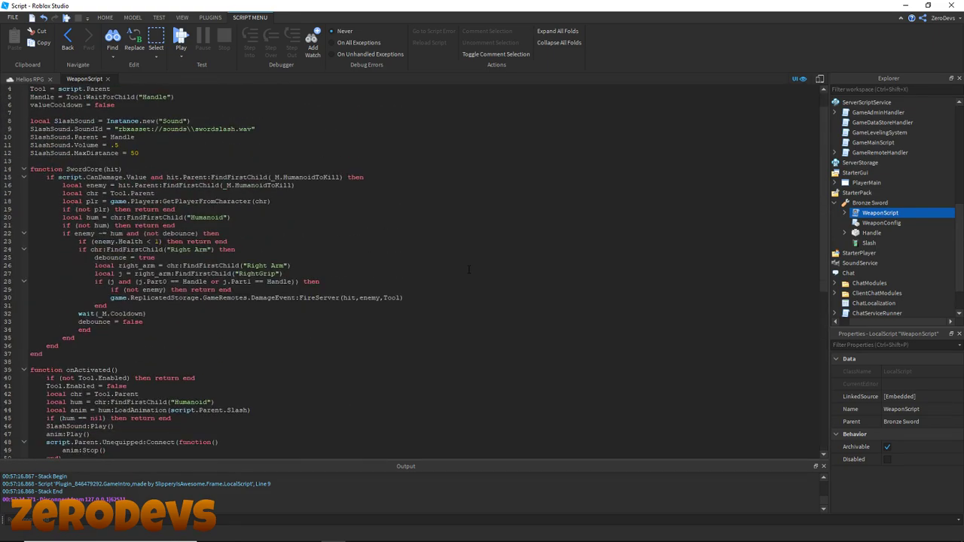
scroll(469, 269, up, 1)
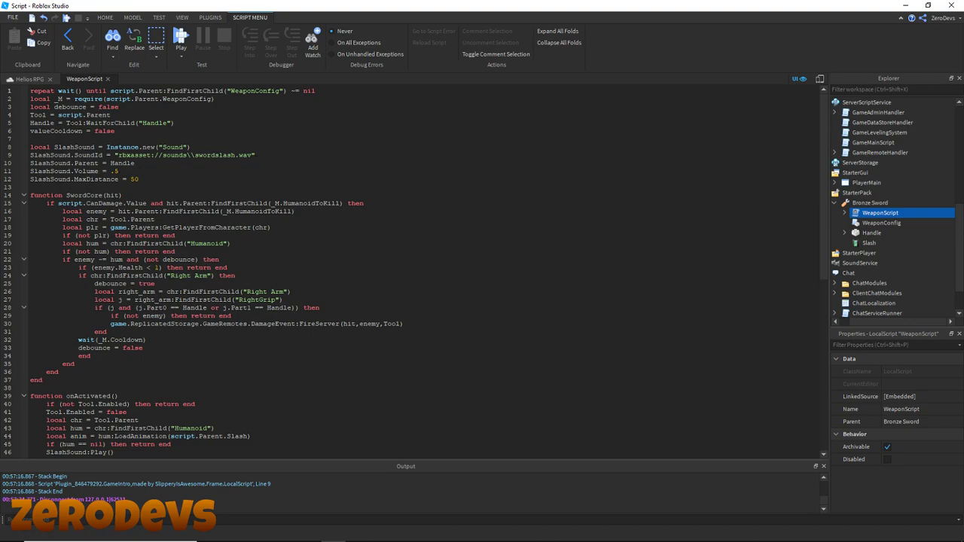
click(34, 79)
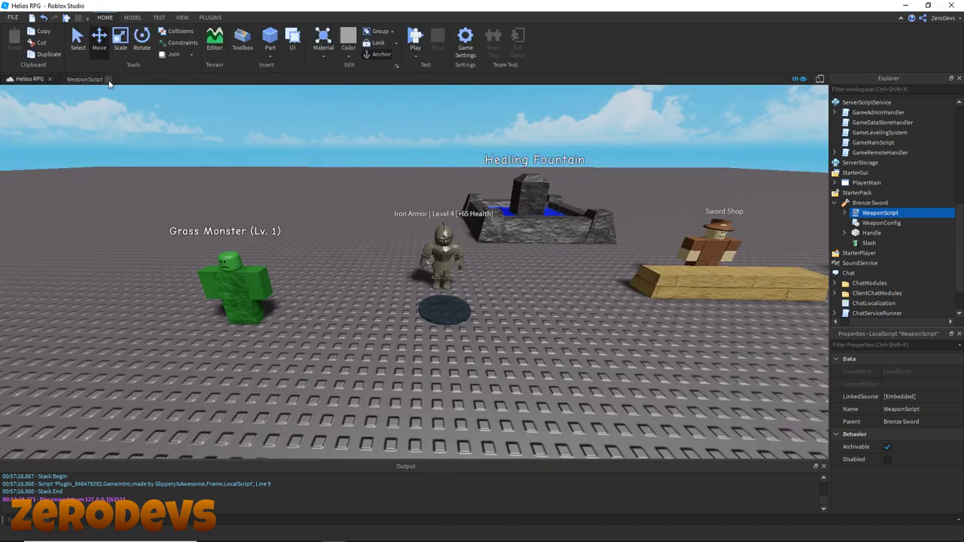
click(108, 79)
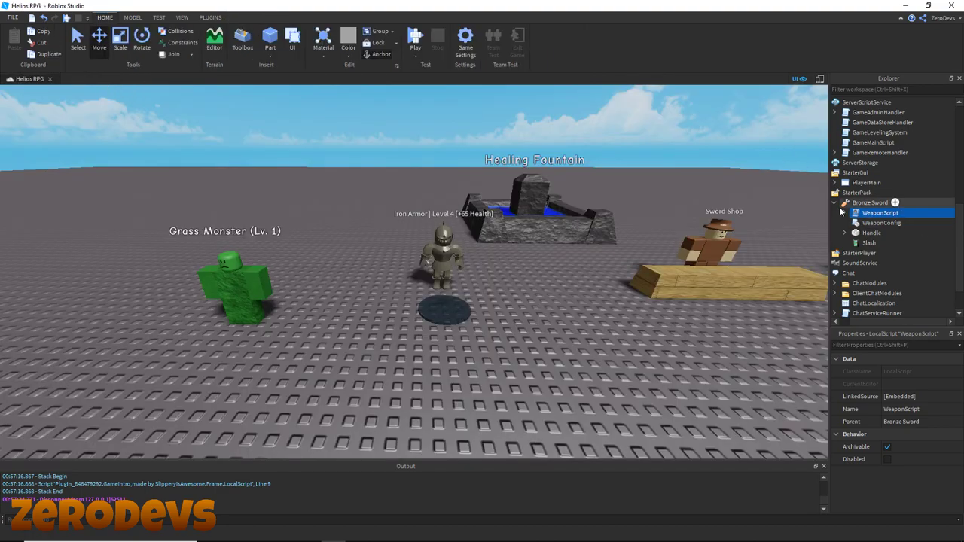
Duplicate the Bronze Sword in StarterPack and rename the copy Iron Sword.
double_click(845, 205)
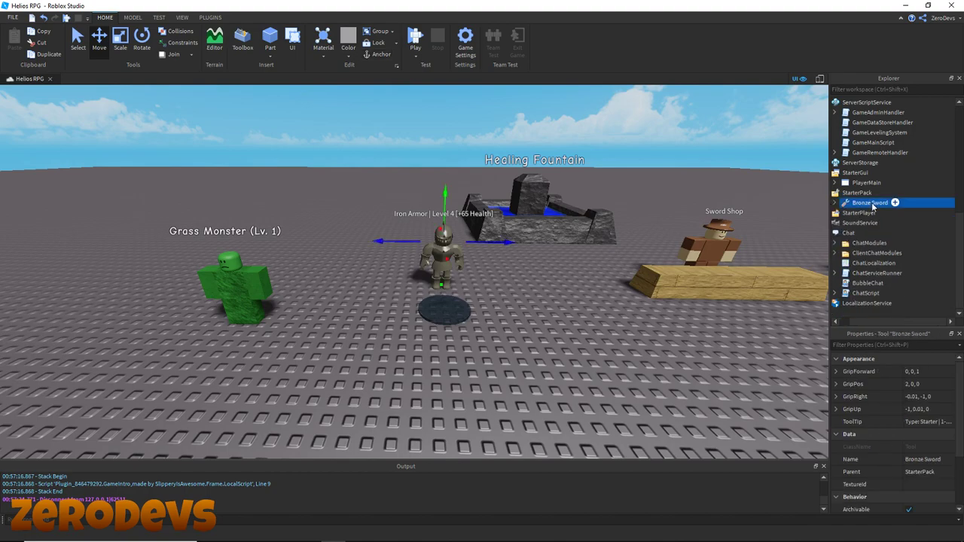
key(ctrl+d)
right_click(877, 213)
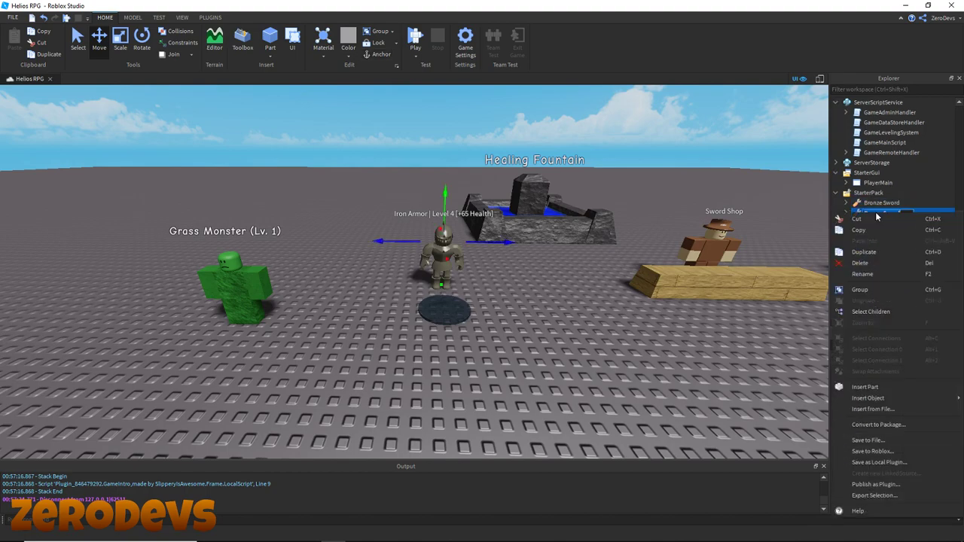
click(881, 275)
text(Iron Sword)
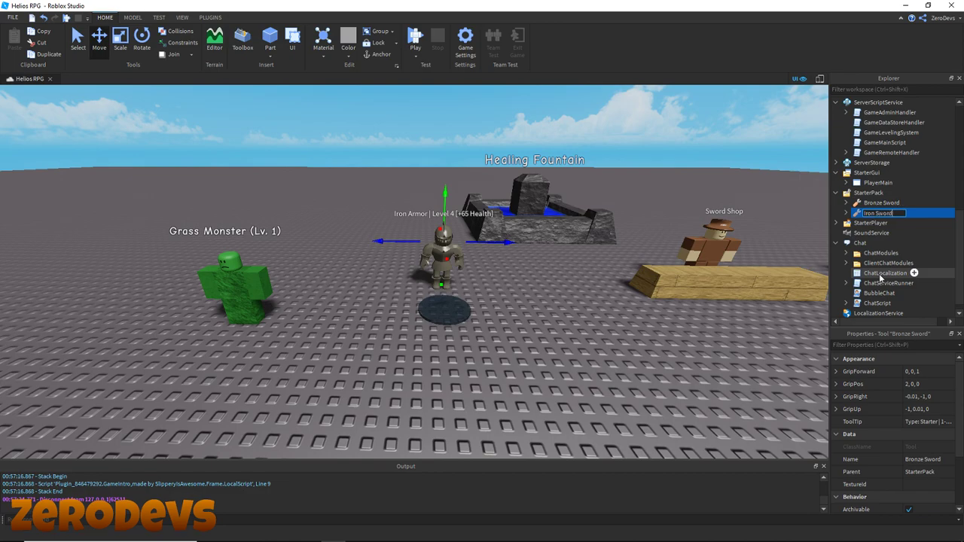
key(Return)
In the Iron Sword's WeaponConfig, set MaxDamage to 5, MinDamage to 3 and Cost to 100, and close the script.
click(846, 214)
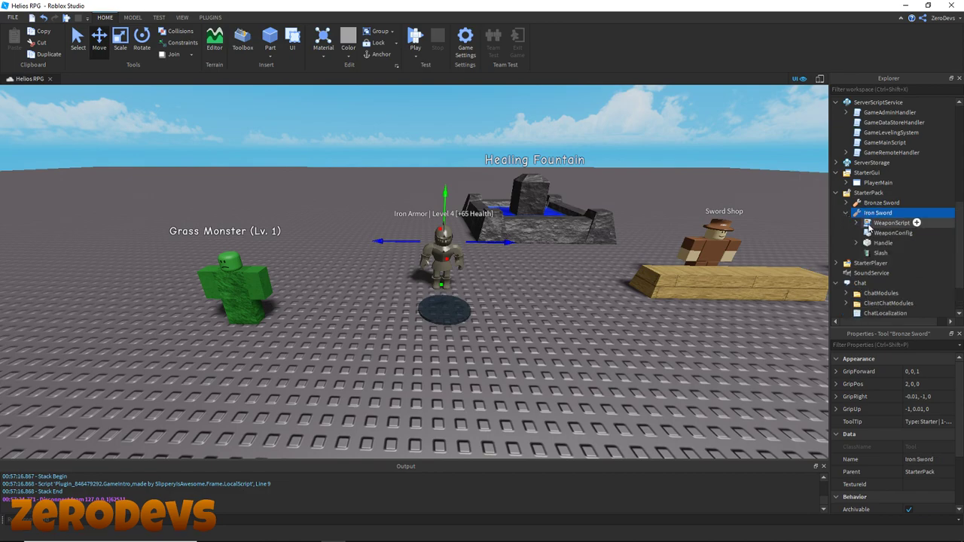
double_click(893, 233)
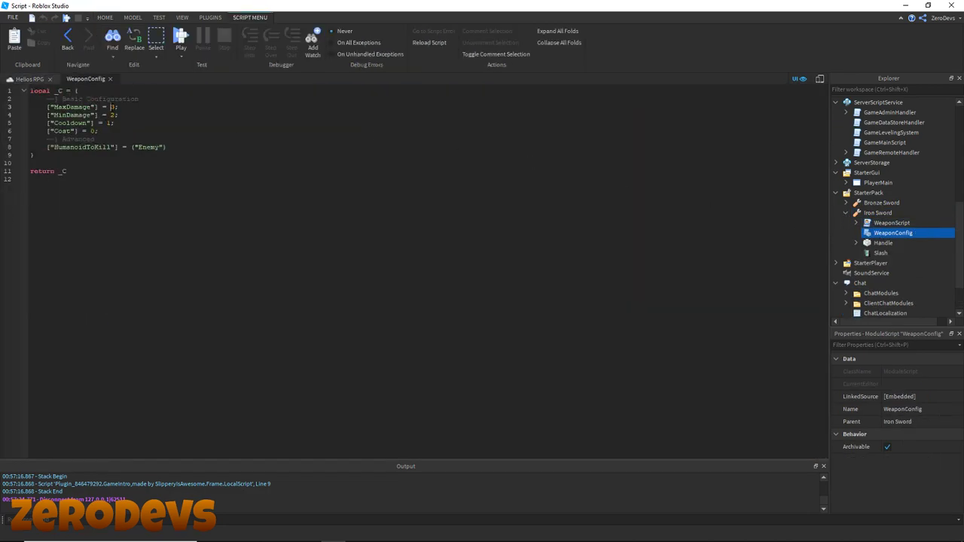
double_click(111, 107)
text(5)
double_click(114, 114)
text(3)
double_click(93, 131)
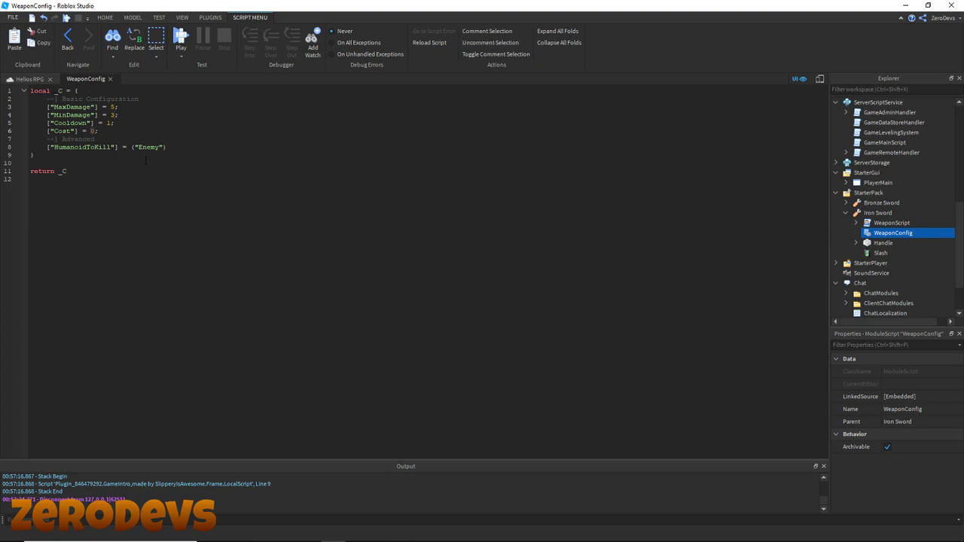
text(10)
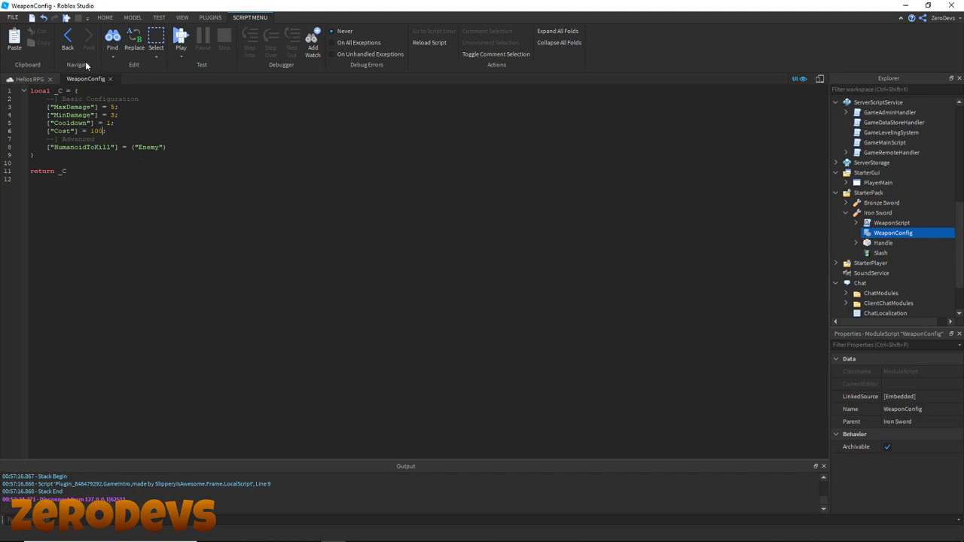
click(28, 78)
click(110, 79)
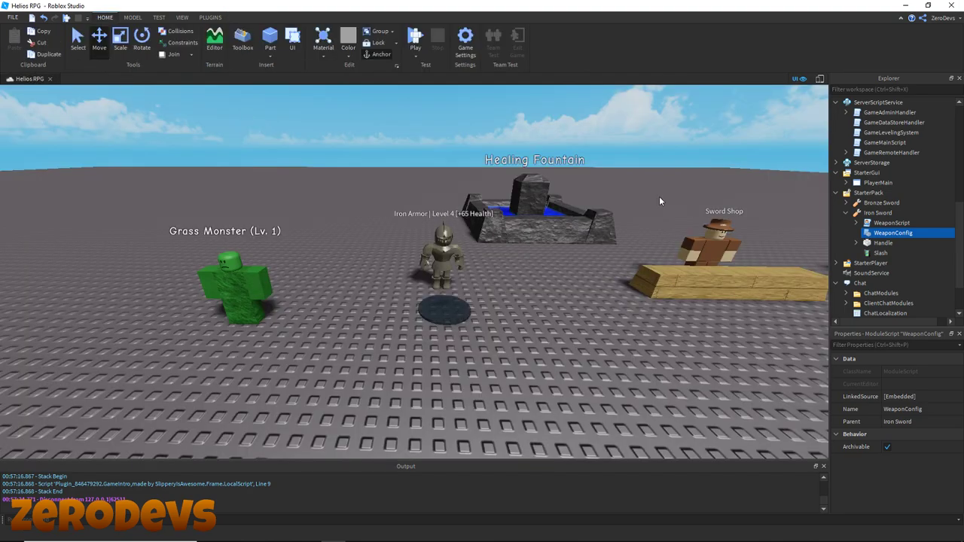
Set the BrickColor of the Iron Sword's Handle to Dark stone grey and deselect it.
click(880, 242)
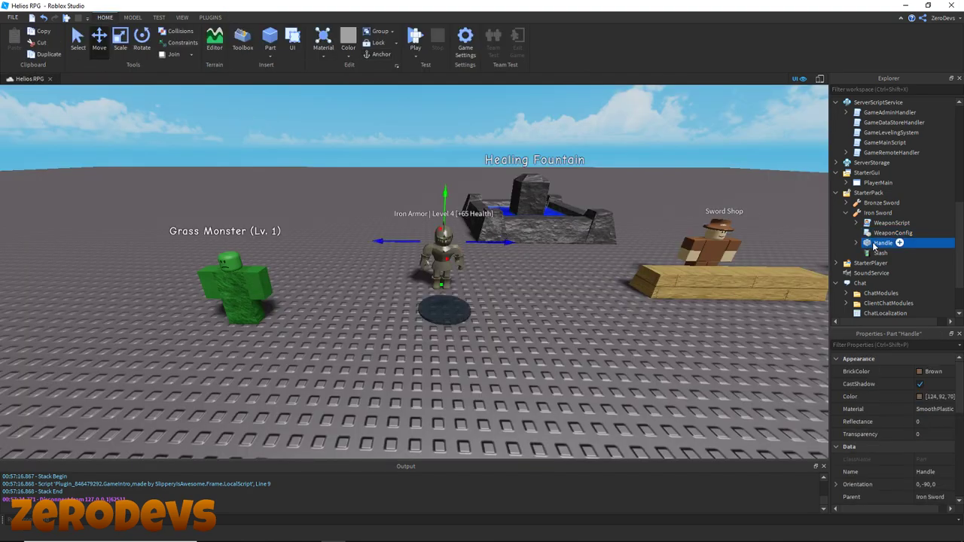
click(920, 397)
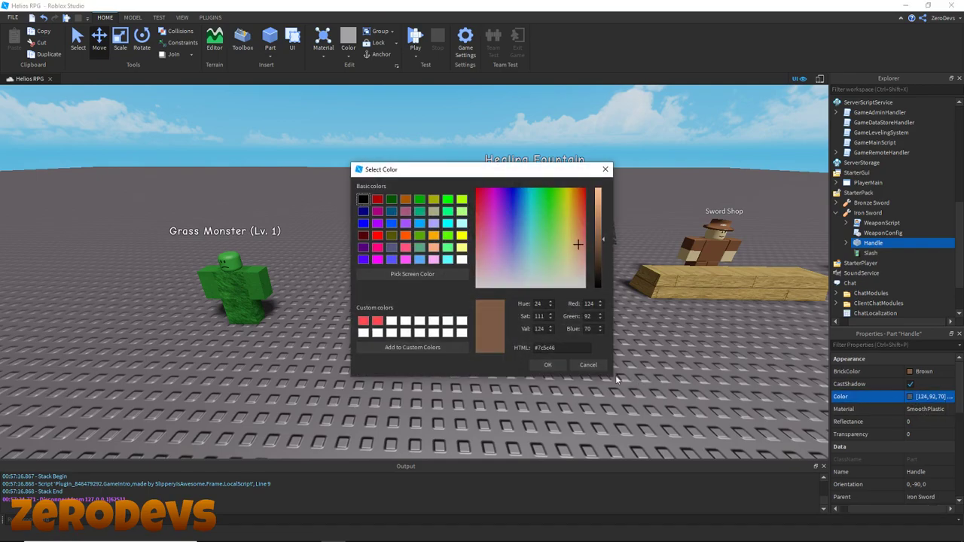
click(605, 168)
click(931, 371)
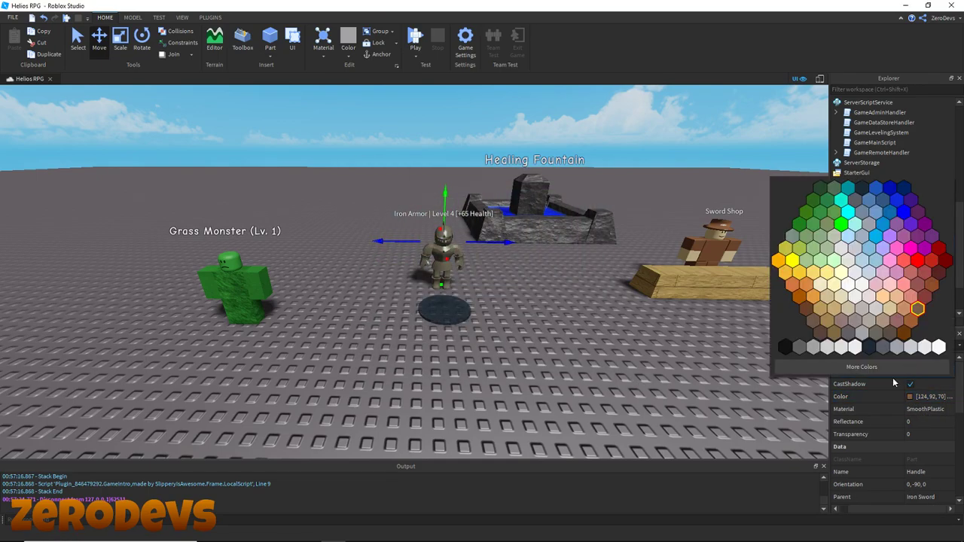
click(800, 348)
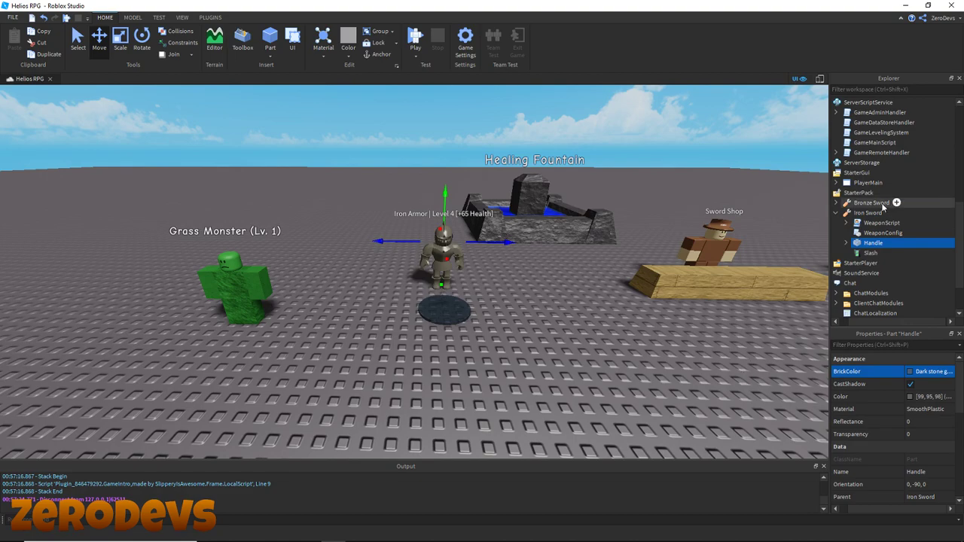
click(837, 214)
click(656, 409)
key(w)
key(a)
key(s)
key(d)
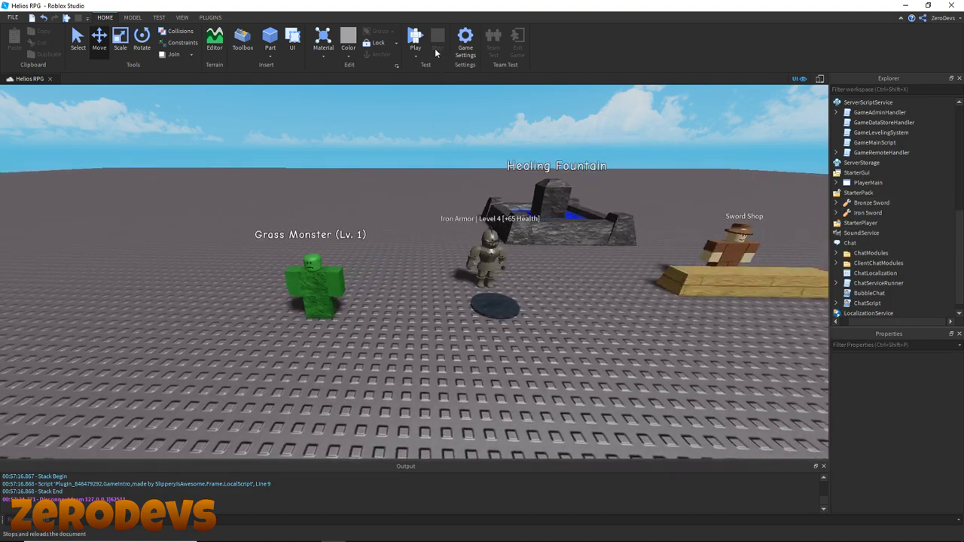
Start a playtest, equip the Bronze Sword and attack the Grass Monster with it.
click(415, 40)
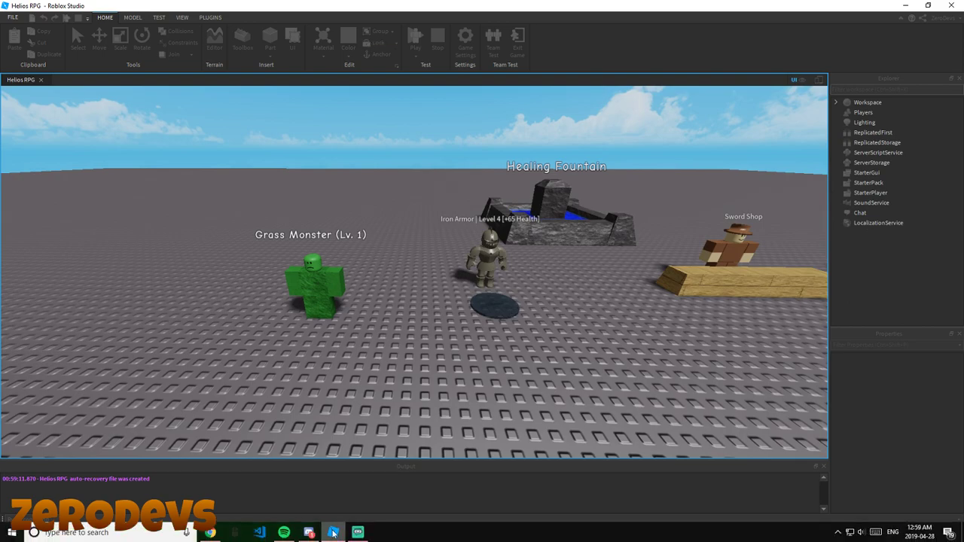
click(334, 533)
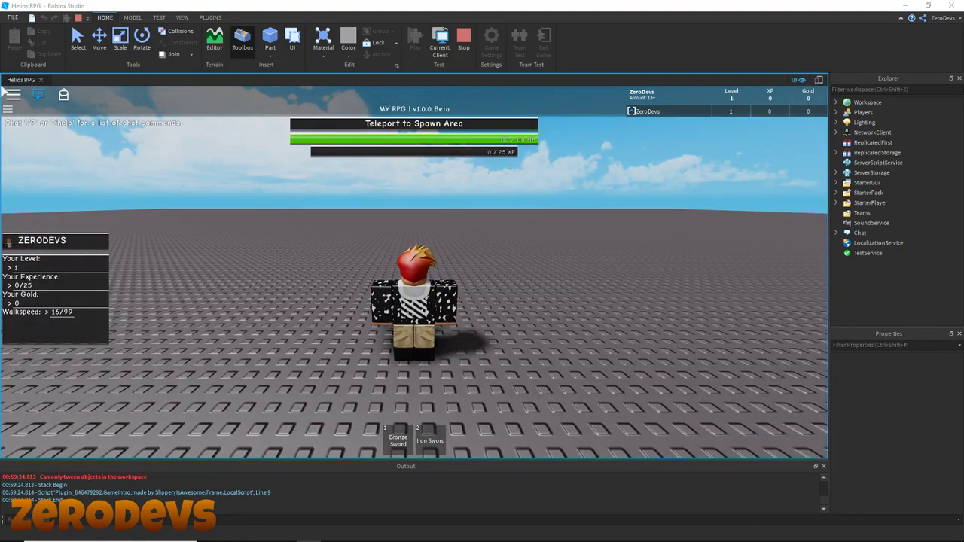
right_drag(427, 268, 426, 267)
key(grave)
key(grave)
key(2)
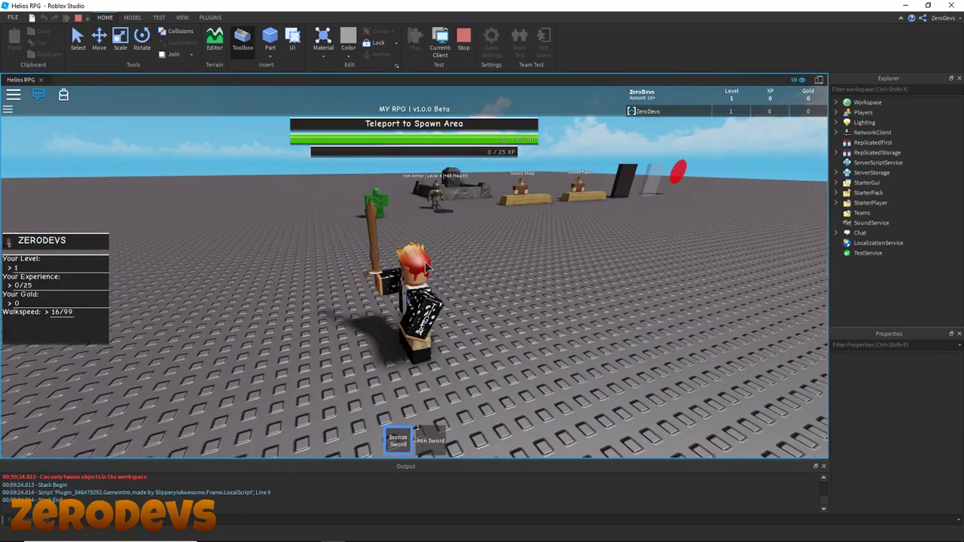
key(w)
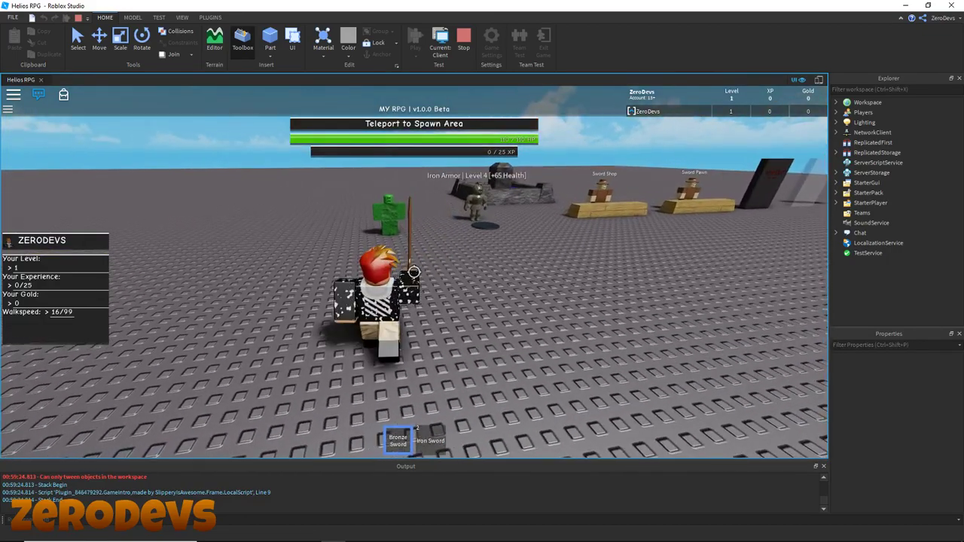
click(412, 264)
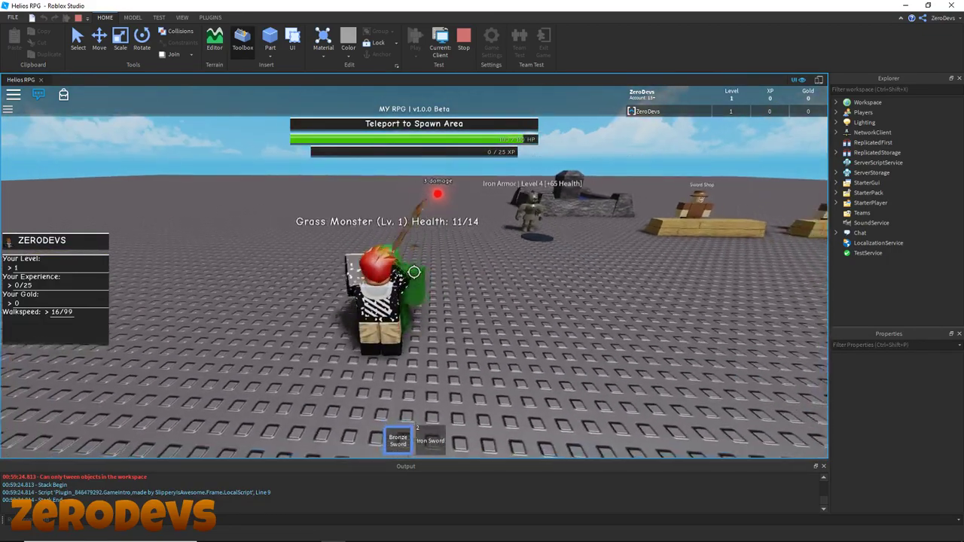
click(414, 272)
Switch to the Iron Sword and strike the Grass Monster until it is defeated.
key(2)
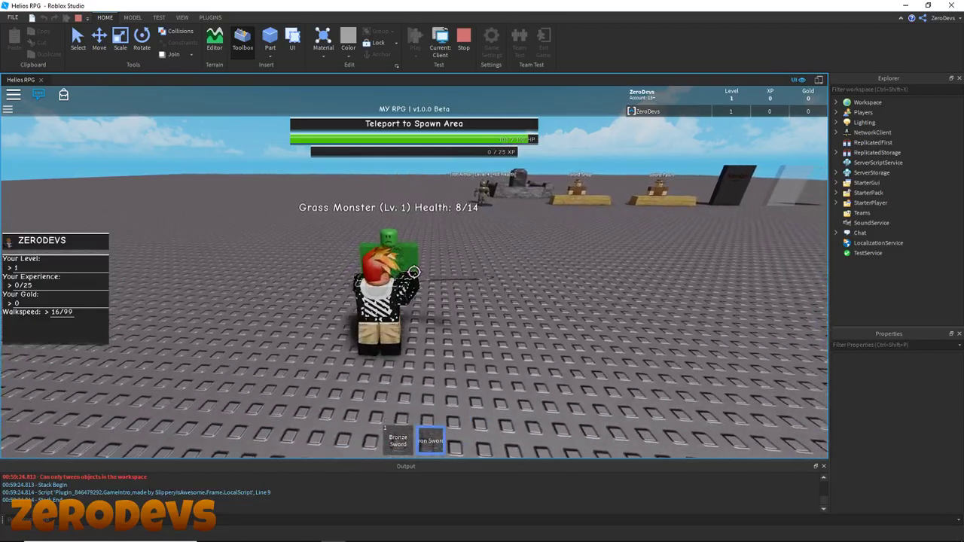
click(413, 272)
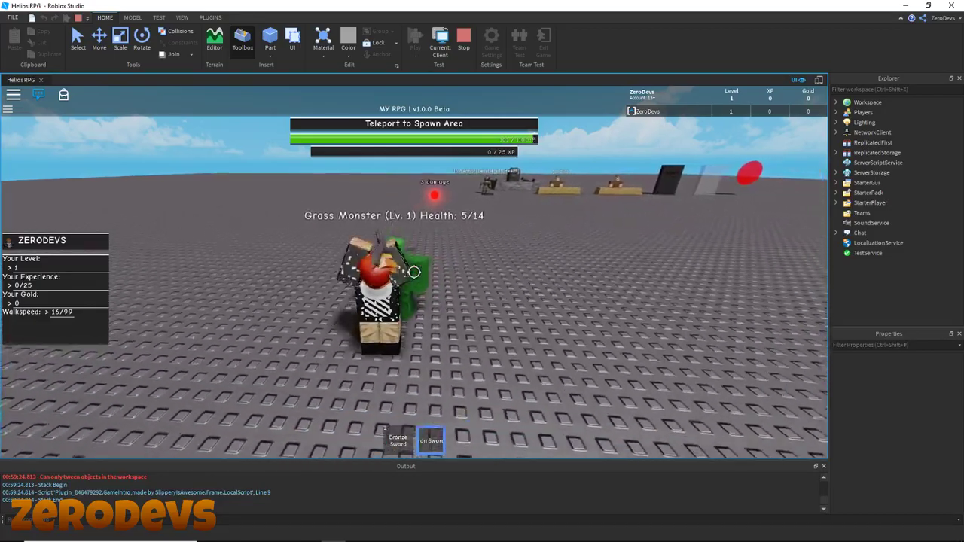
click(414, 272)
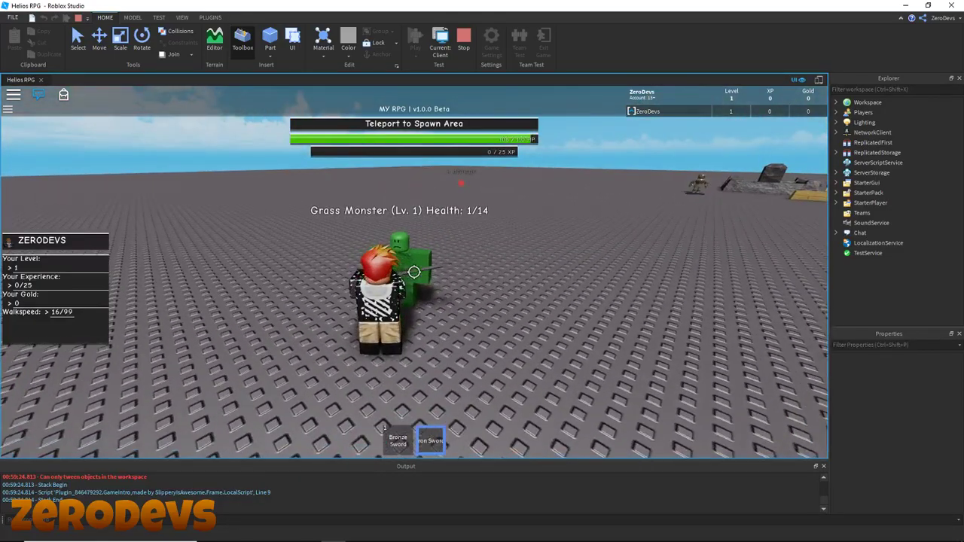
click(415, 277)
Walk the character away from the defeated monster and stop the playtest.
key(d)
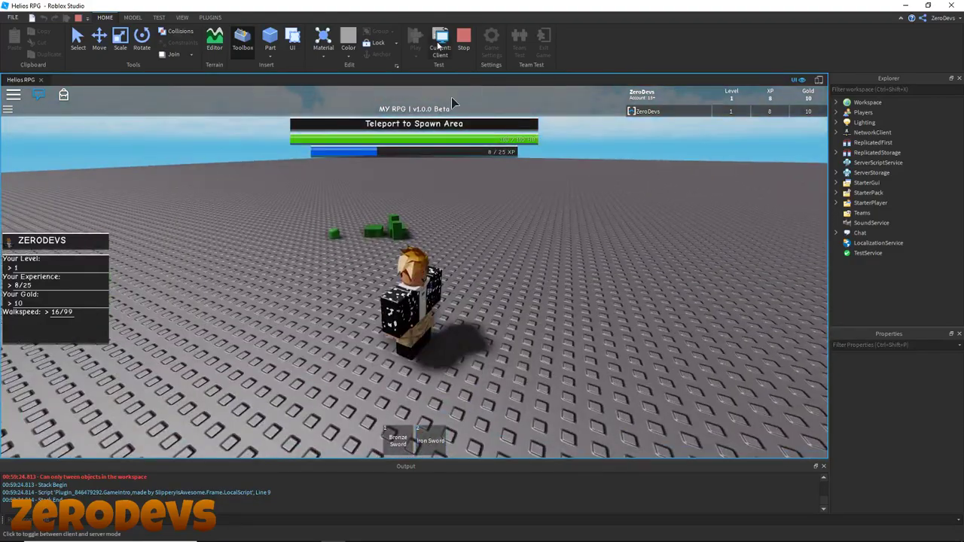
key(s)
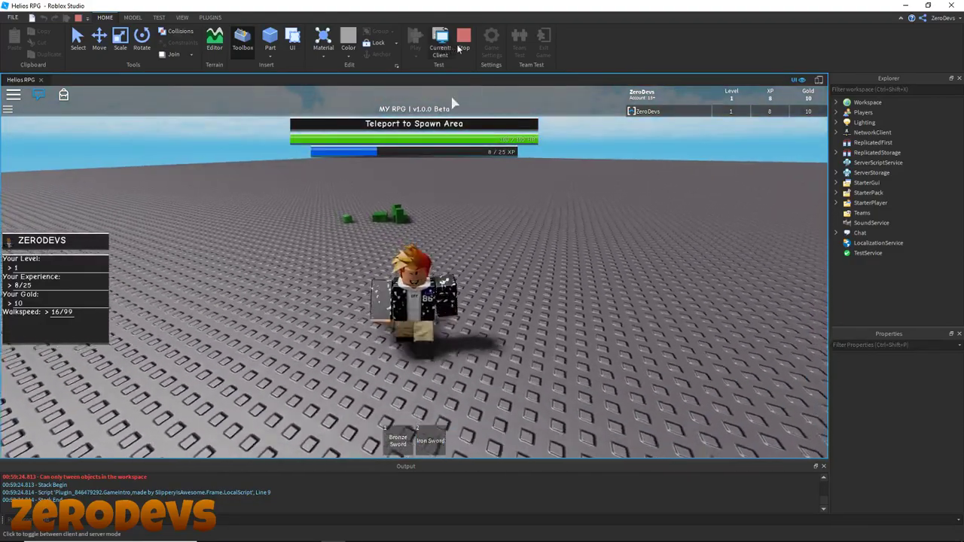
click(463, 47)
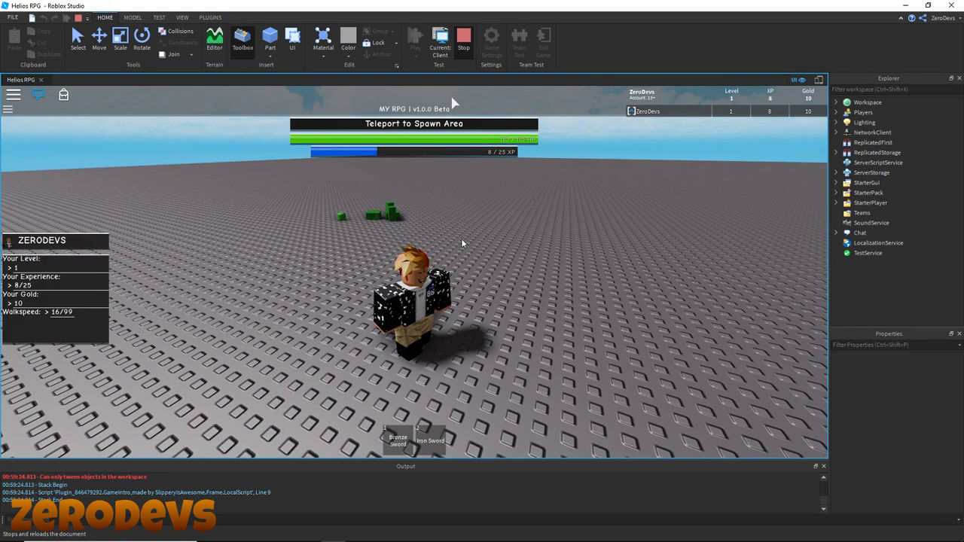
key(shift+F5)
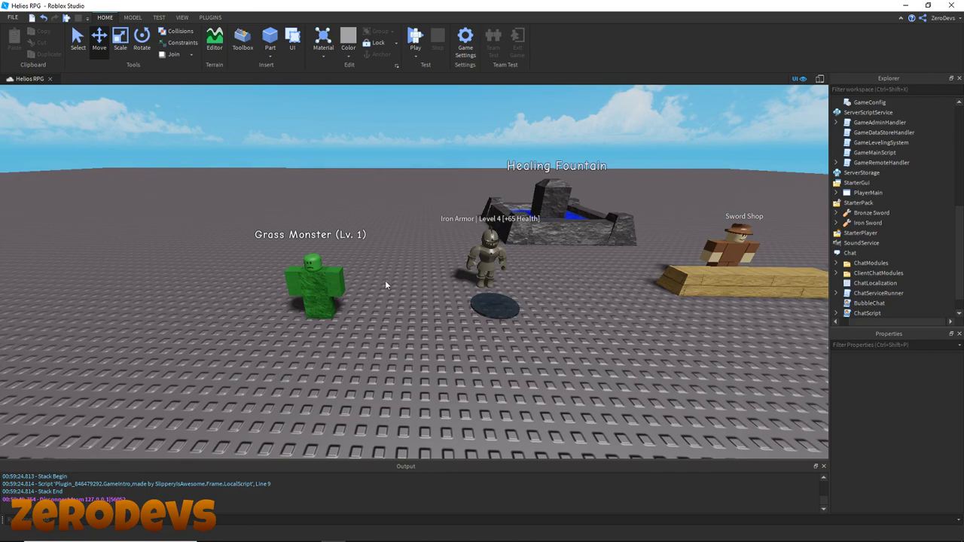
Move the Grass Monster a short distance across the baseplate and deselect it.
click(321, 318)
key(w)
key(a)
click(78, 40)
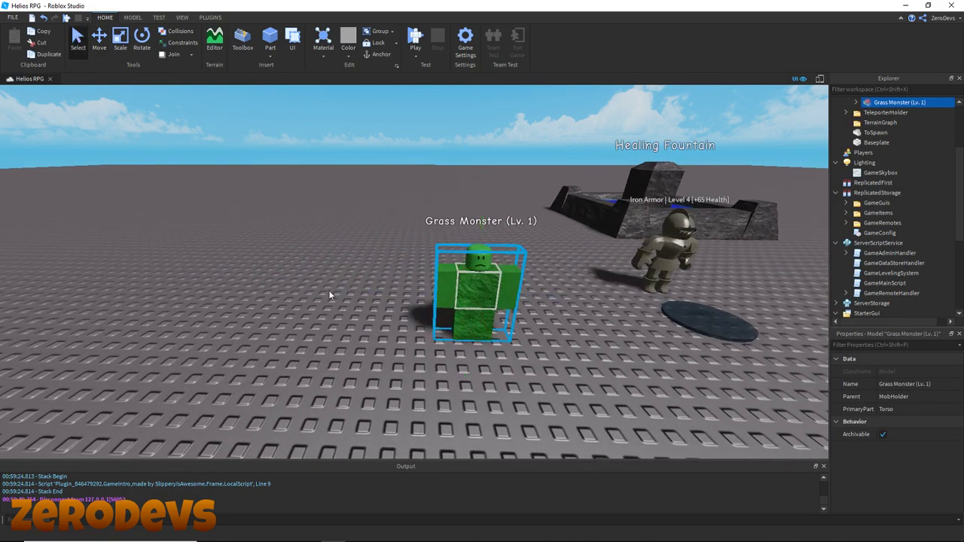
click(328, 290)
drag(476, 313, 460, 325)
click(506, 361)
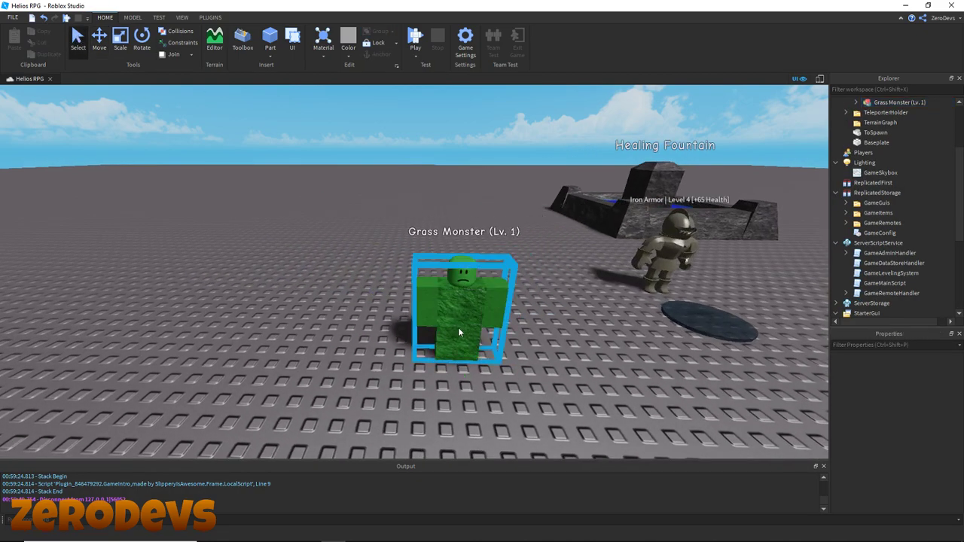
Select the Grass Monster model in MobHolder and move it farther from the Iron Armor.
scroll(886, 178, up, 2)
key(w)
key(d)
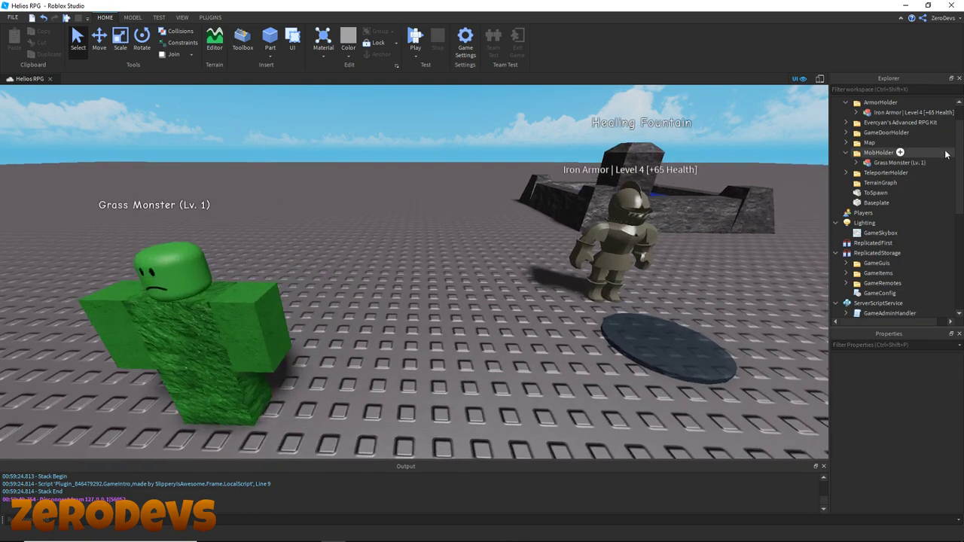
key(a)
click(890, 163)
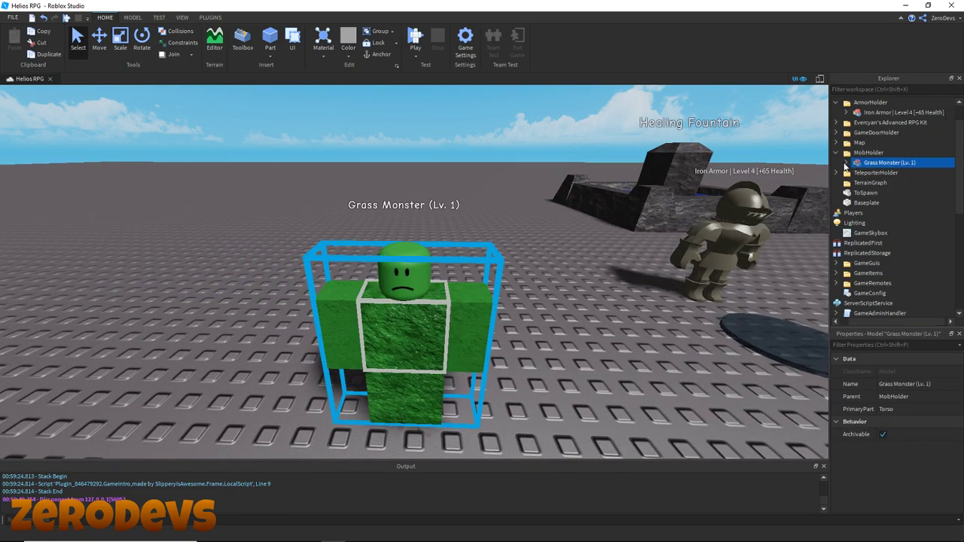
drag(402, 334, 340, 358)
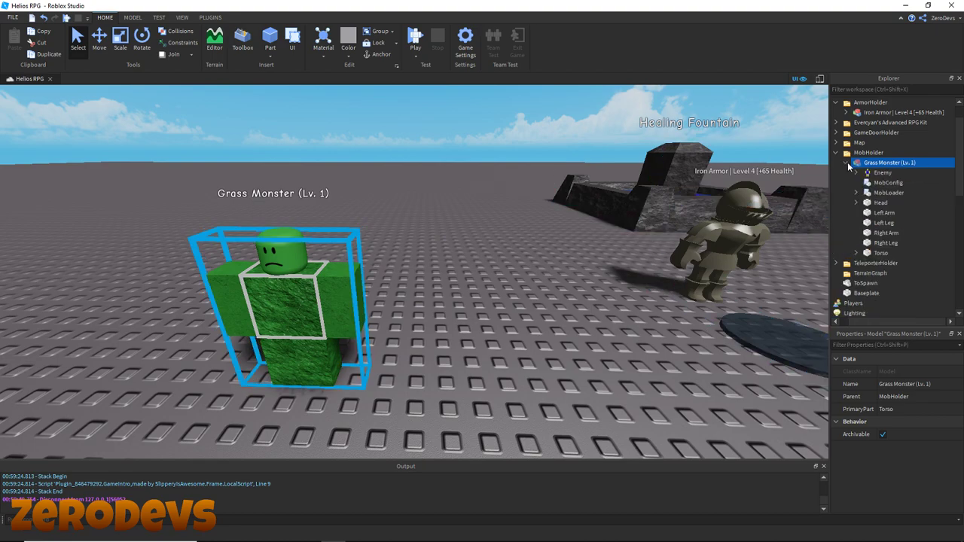
Open the Grass Monster's MobConfig script and examine its settings from MobName to TeleportLocation.
double_click(882, 183)
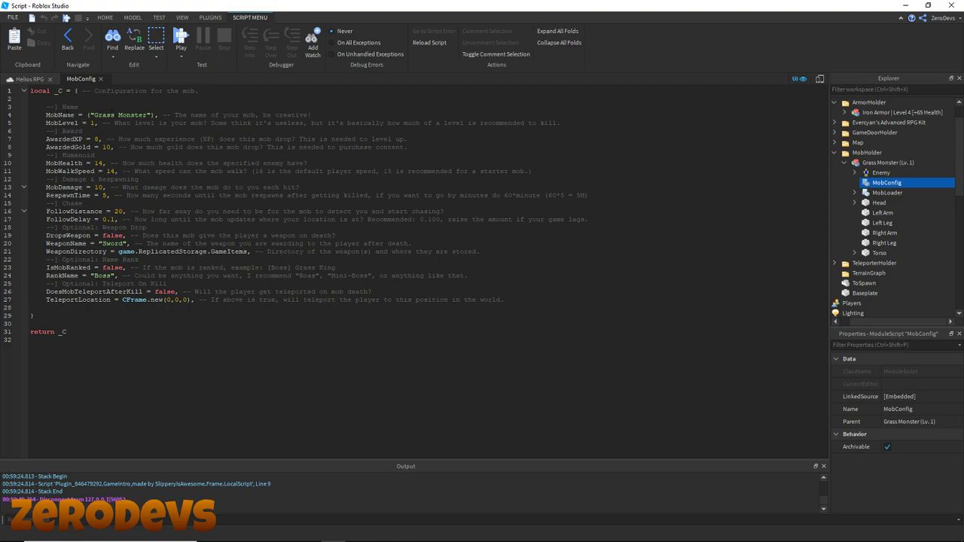
drag(47, 114, 528, 303)
click(528, 303)
drag(94, 115, 156, 115)
click(156, 121)
drag(94, 115, 148, 117)
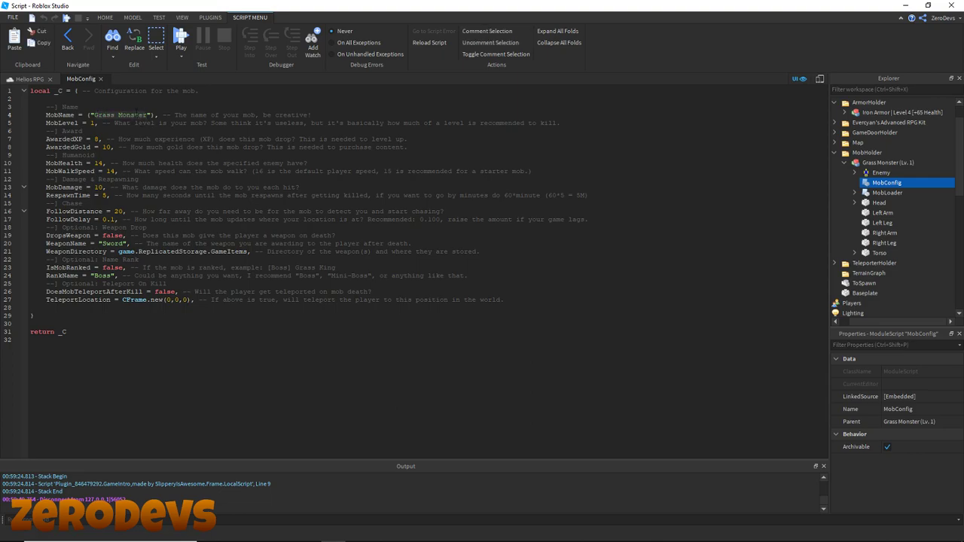
Return to the 3D scene, set the whole Grass Monster's material to Smooth Plastic and deselect it.
click(32, 79)
click(247, 283)
key(f)
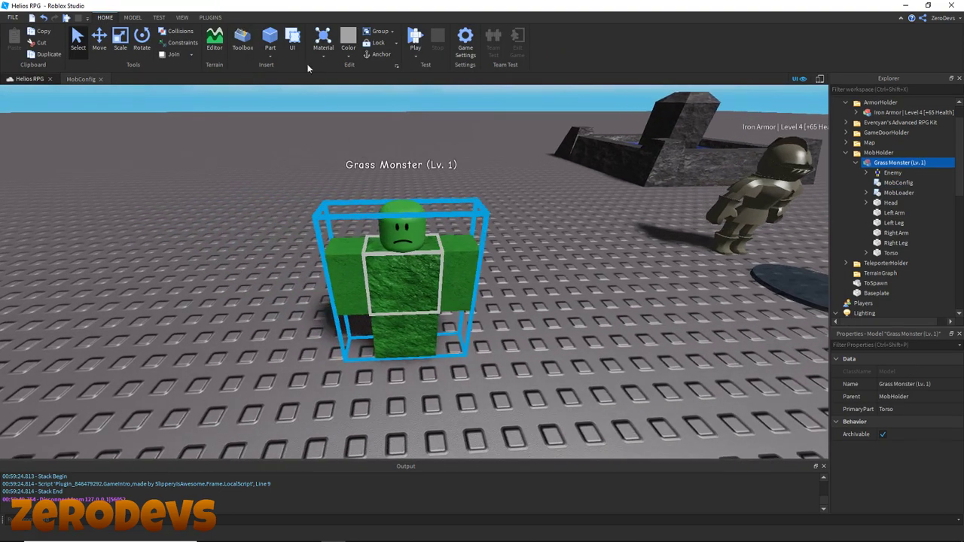
click(315, 53)
click(368, 265)
click(477, 179)
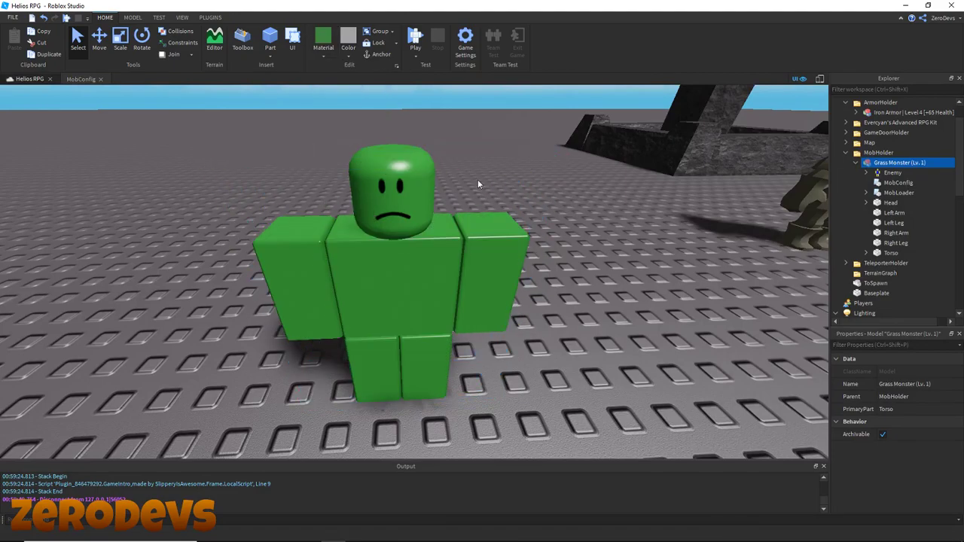
Paint the Grass Monster's torso and both legs Dirt brown.
click(346, 57)
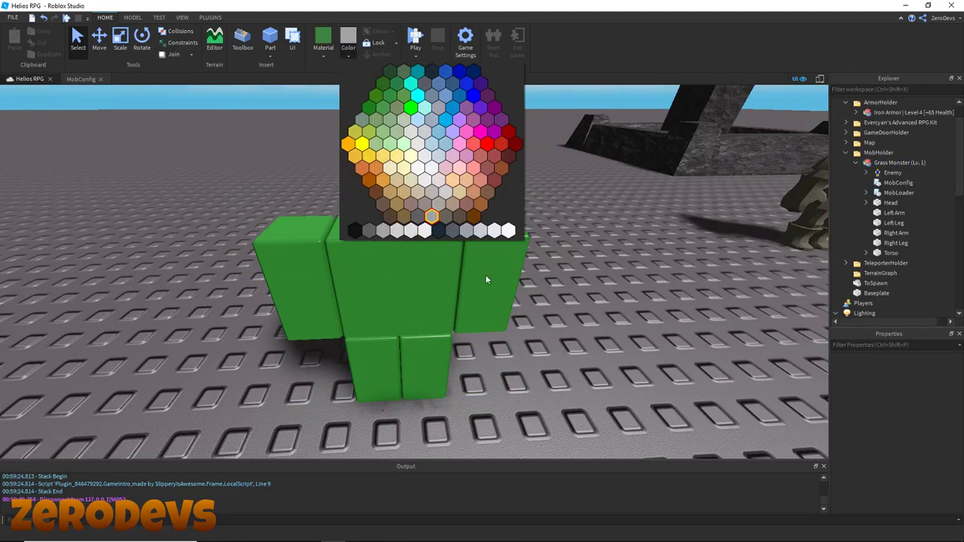
click(398, 205)
click(398, 291)
click(382, 342)
click(426, 362)
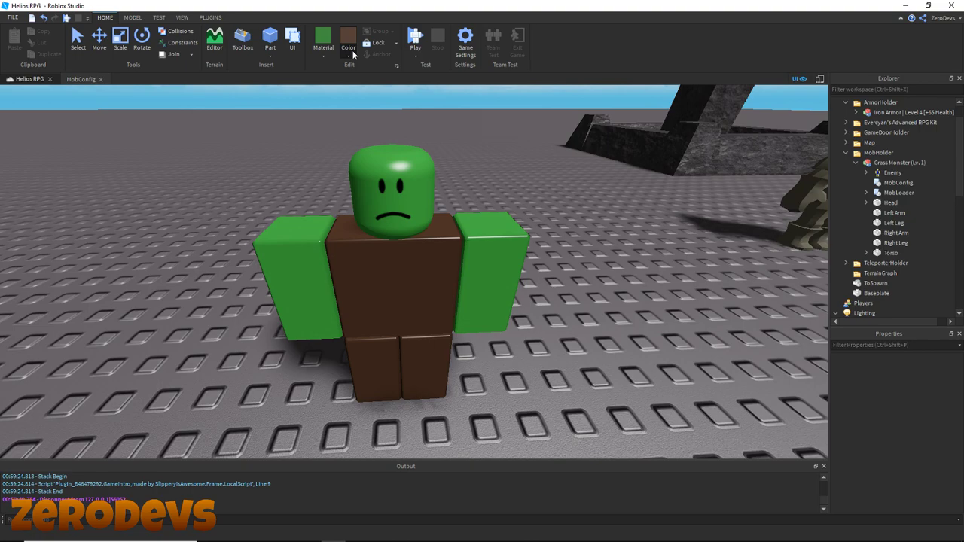
click(349, 55)
click(317, 55)
click(335, 55)
click(323, 69)
click(349, 55)
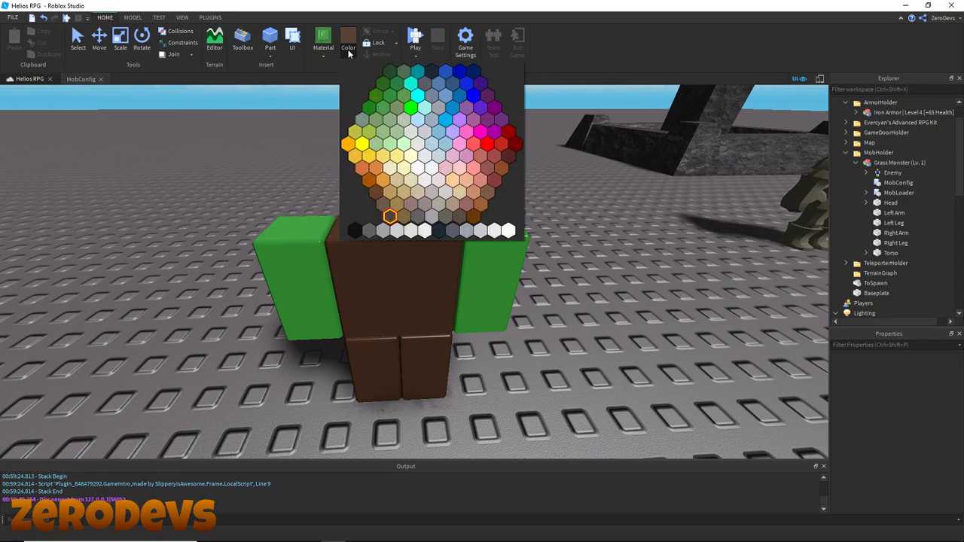
click(332, 55)
Select the whole Grass Monster, set its material to Plastic and deselect it.
click(97, 52)
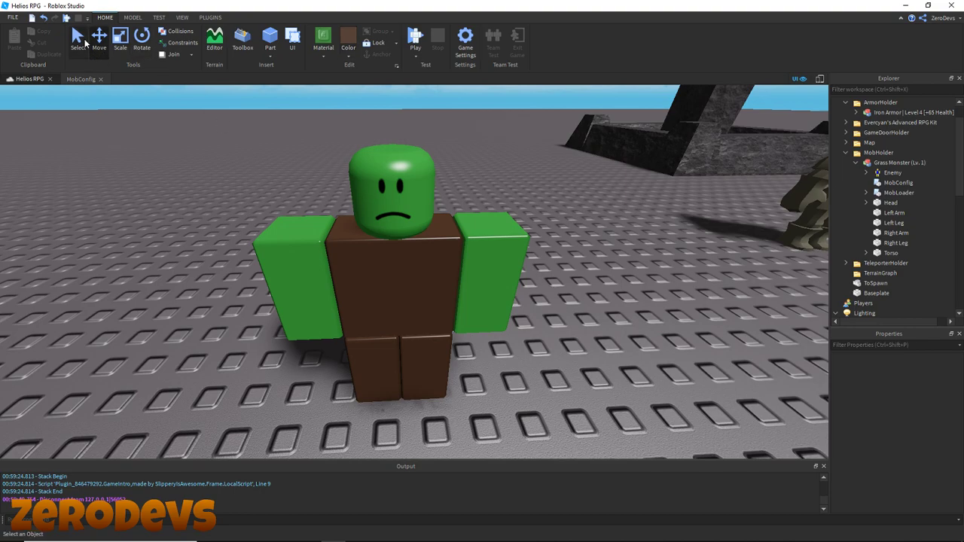
drag(372, 227, 382, 194)
key(f)
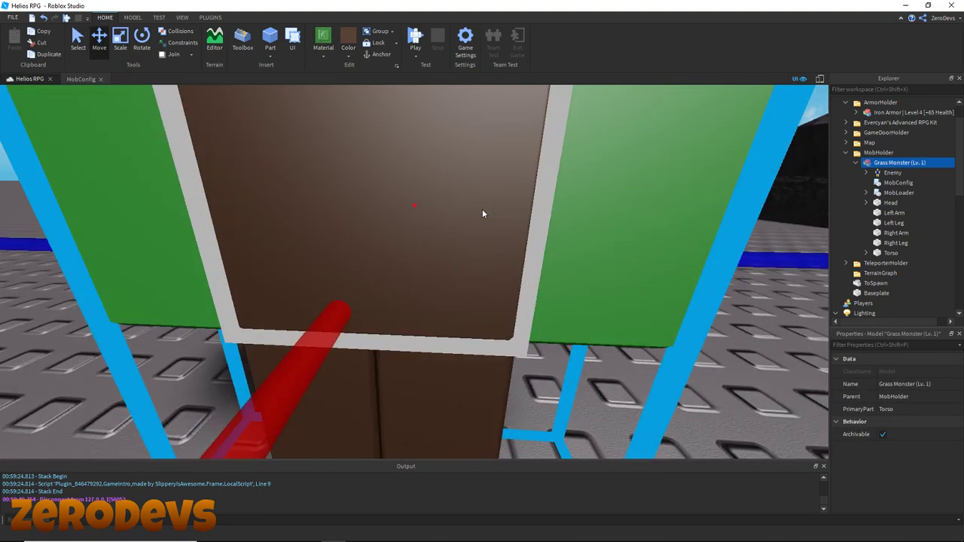
scroll(482, 209, down, 3)
click(324, 52)
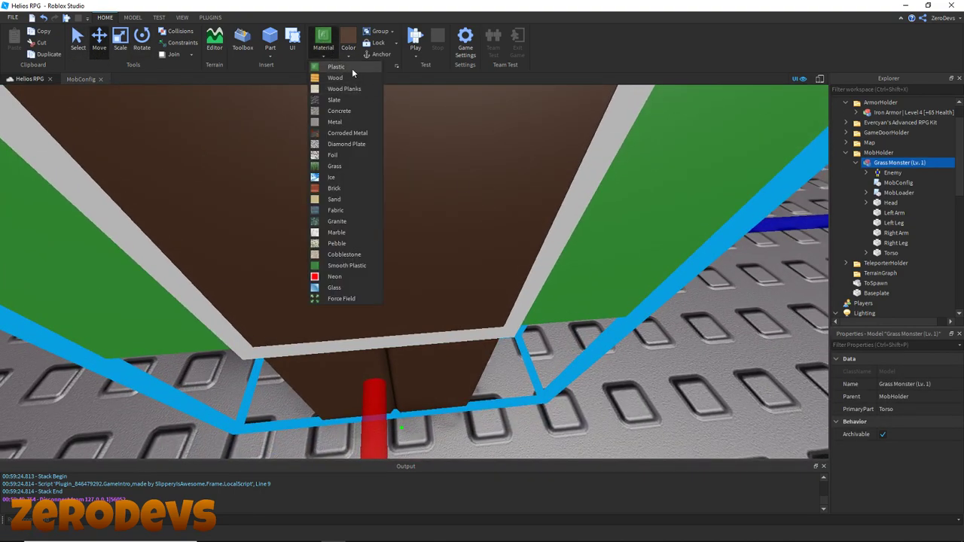
click(353, 71)
scroll(455, 154, down, 4)
click(467, 165)
right_drag(399, 220, 400, 217)
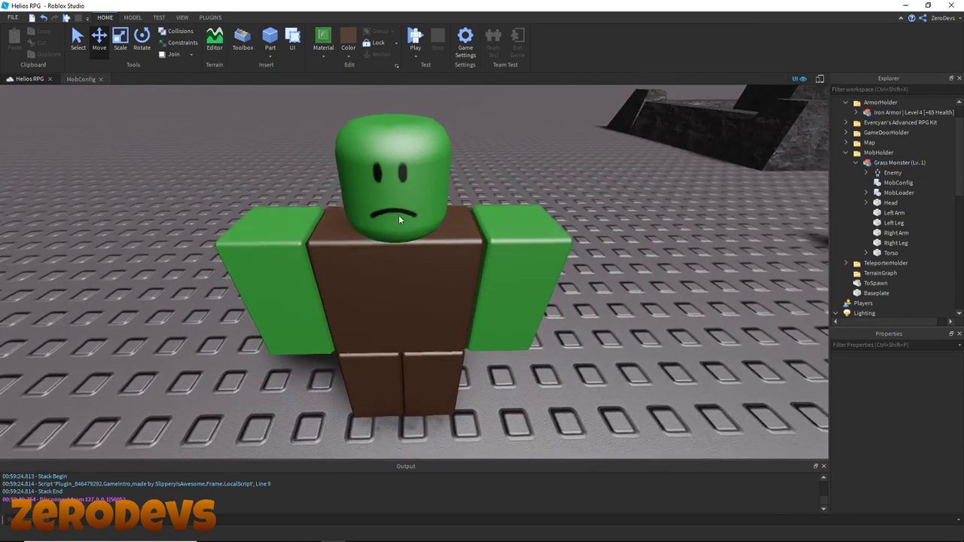
Try Slate on the Grass Monster's Torso, Left Leg and Right Leg, and set their material to Fabric instead.
click(891, 253)
ctrl+click(894, 223)
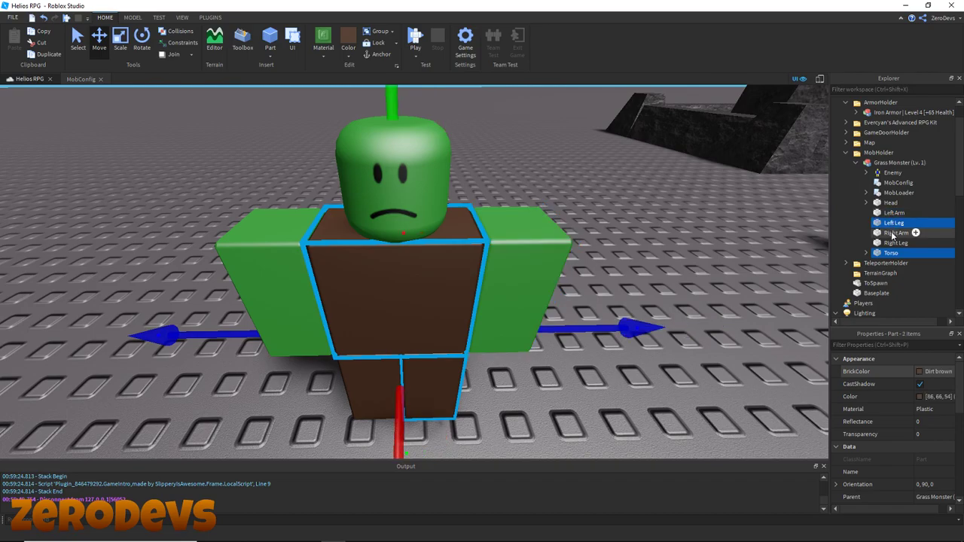
ctrl+click(896, 243)
click(329, 50)
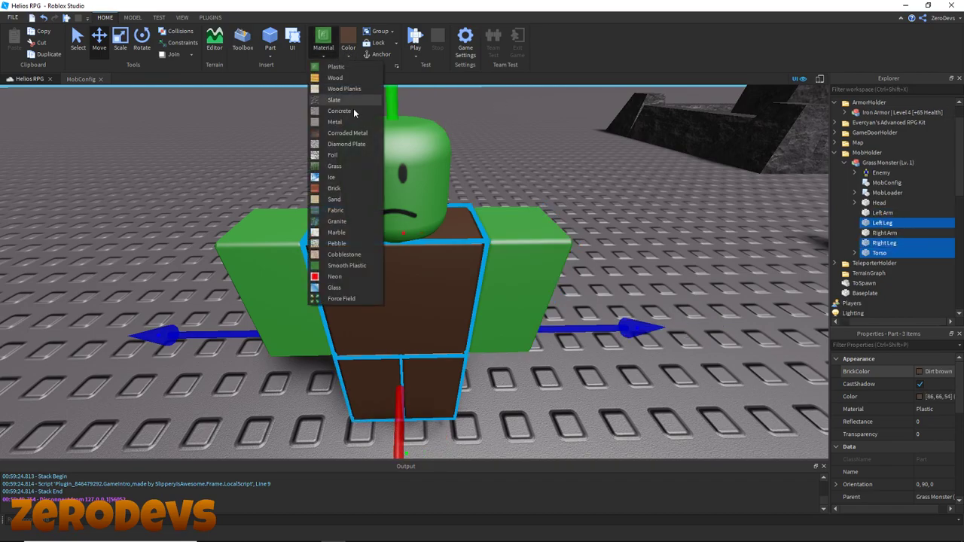
click(349, 98)
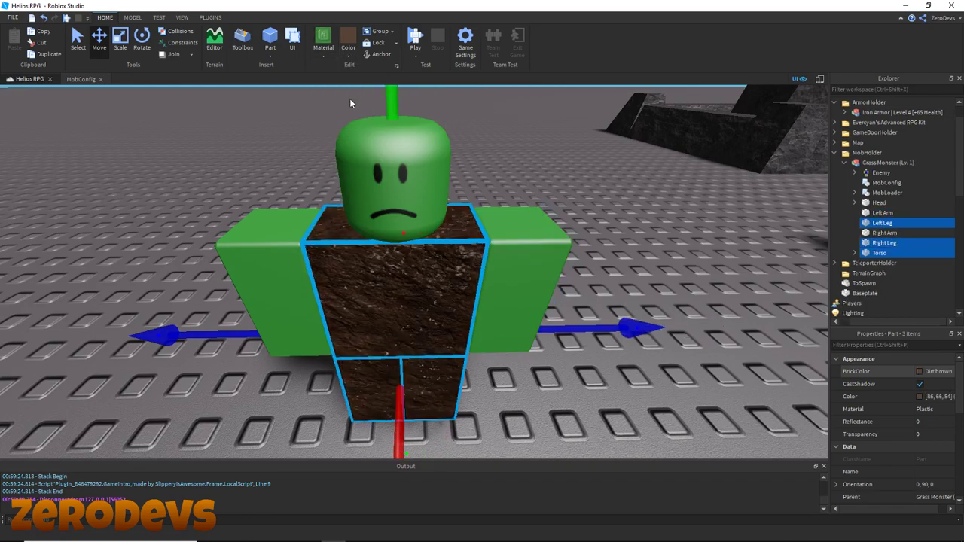
click(325, 55)
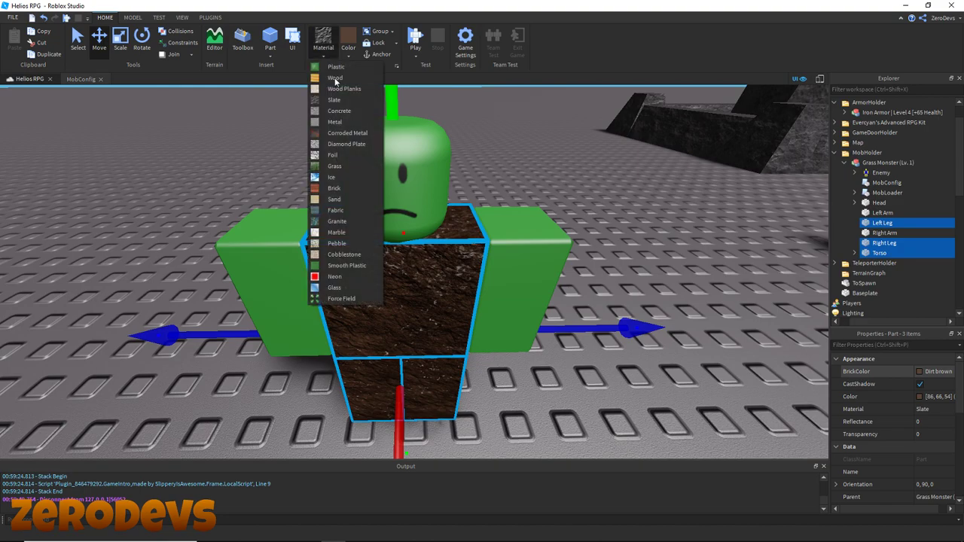
click(348, 209)
right_drag(536, 230, 536, 220)
Paint the Grass Monster's head and both arms a sandy light brown, and return to the Select tool with the Torso selected.
click(348, 55)
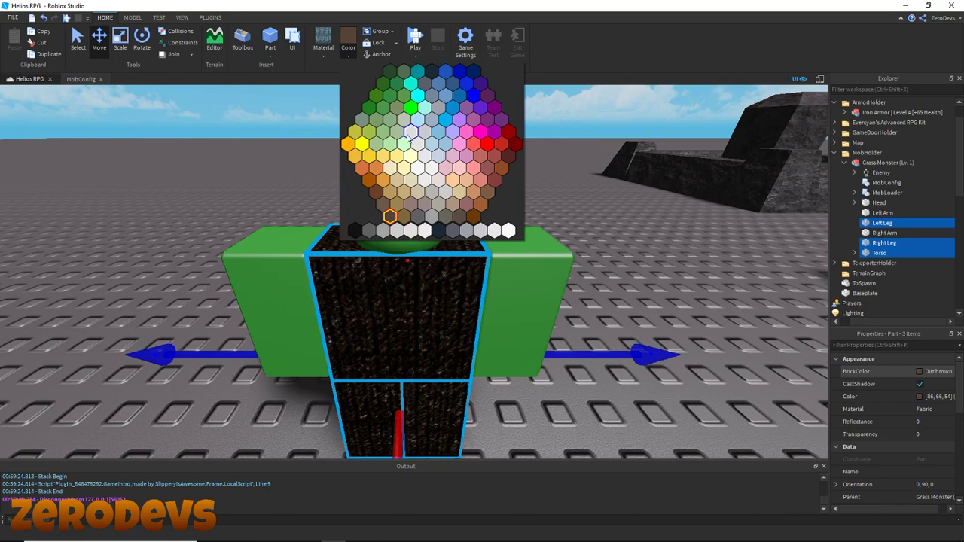
click(403, 209)
click(522, 277)
click(397, 189)
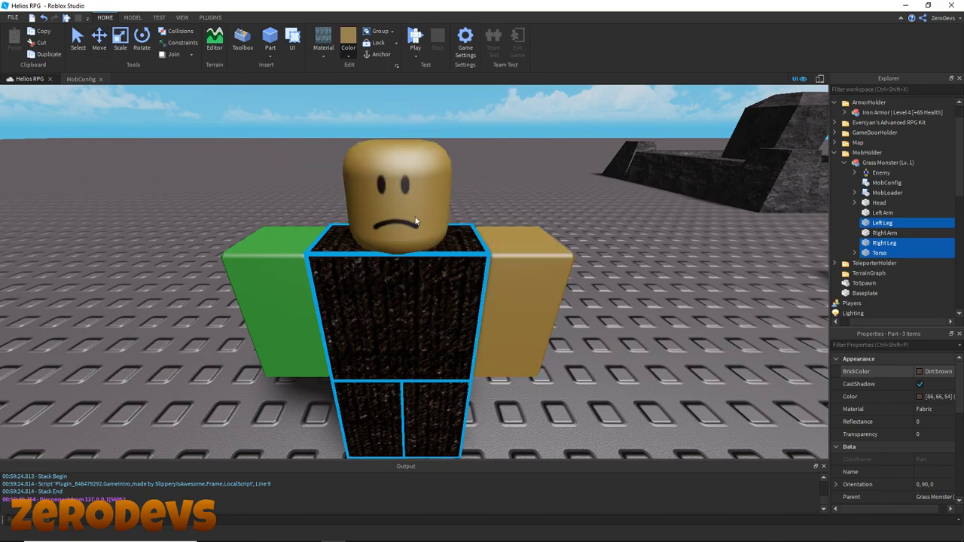
click(271, 298)
click(77, 39)
click(361, 274)
scroll(407, 278, down, 5)
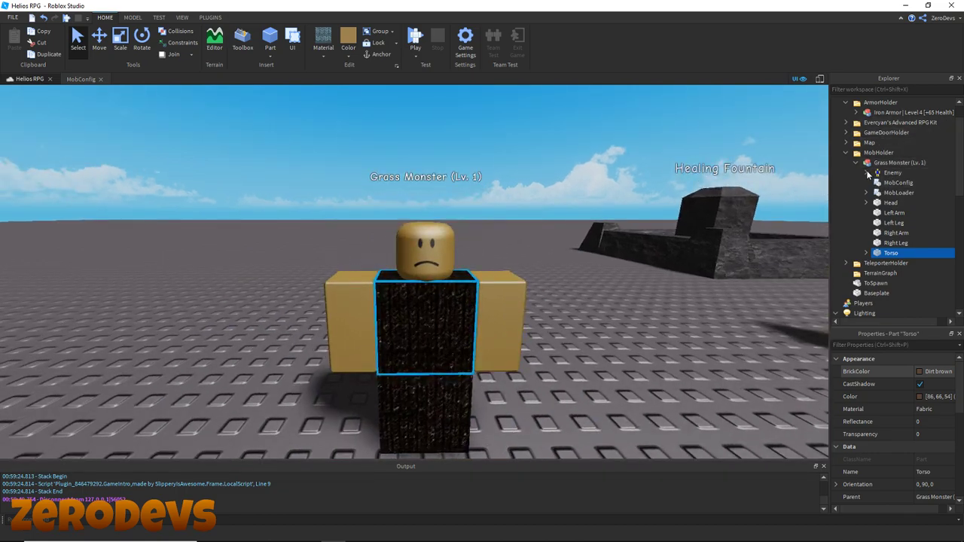
Open the Grass Monster's MobConfig script and set MobName to "Bandit" and MobHealth to 10.
double_click(898, 183)
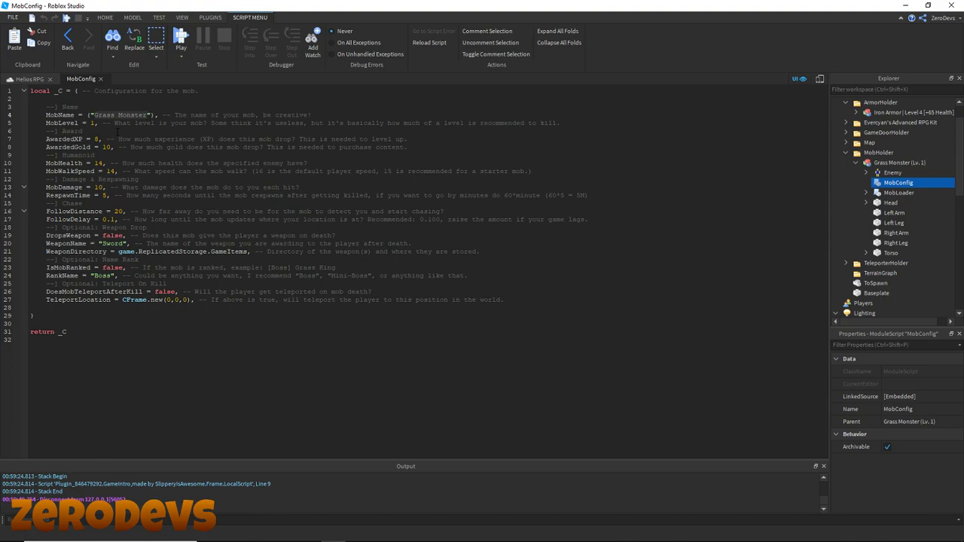
text(Bandit)
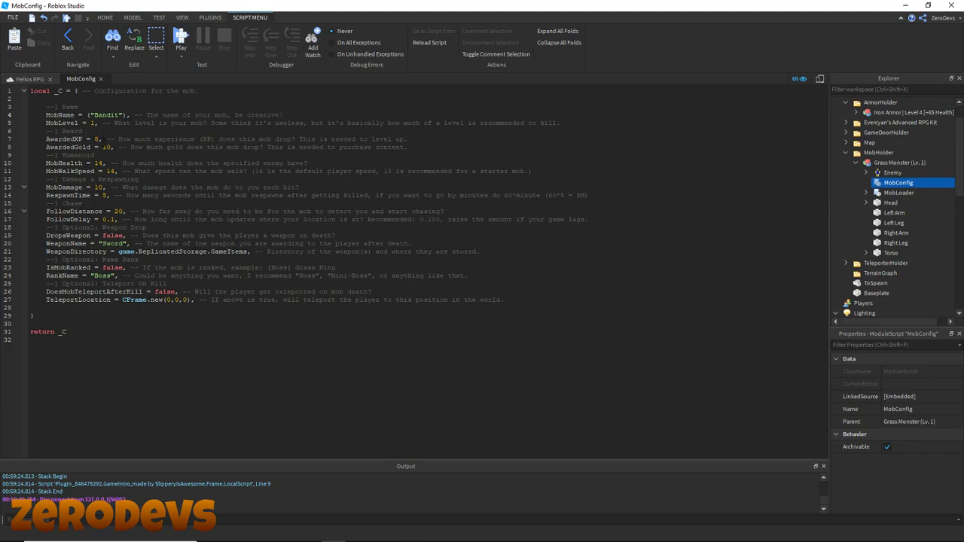
double_click(104, 147)
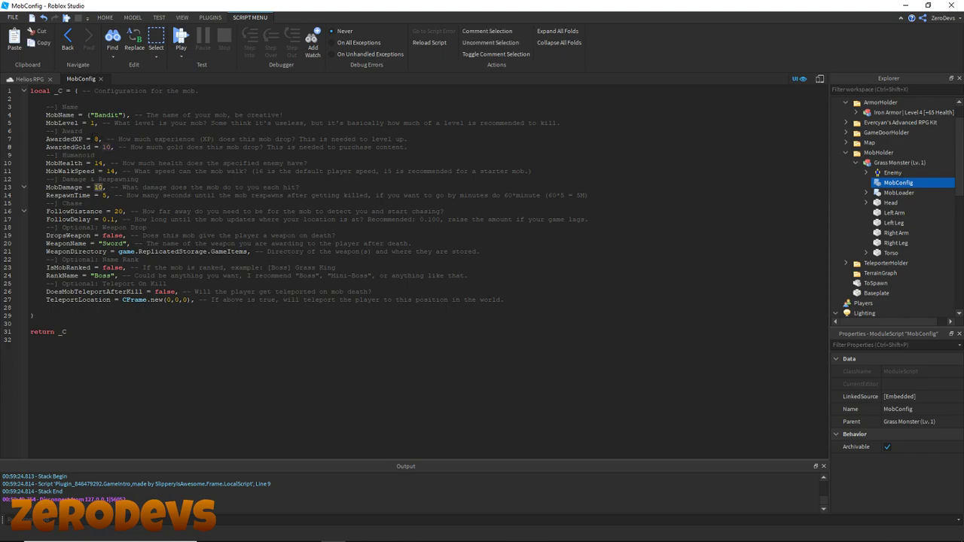
double_click(96, 139)
double_click(110, 171)
click(99, 163)
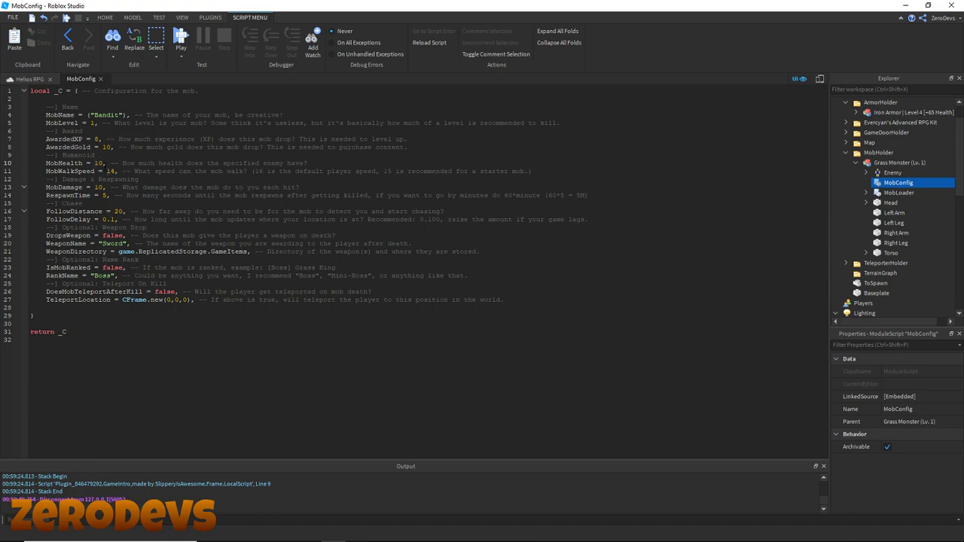
Review the walk speed, damage, respawn, follow distance, weapon drop, rank and teleport settings in MobConfig.
double_click(111, 171)
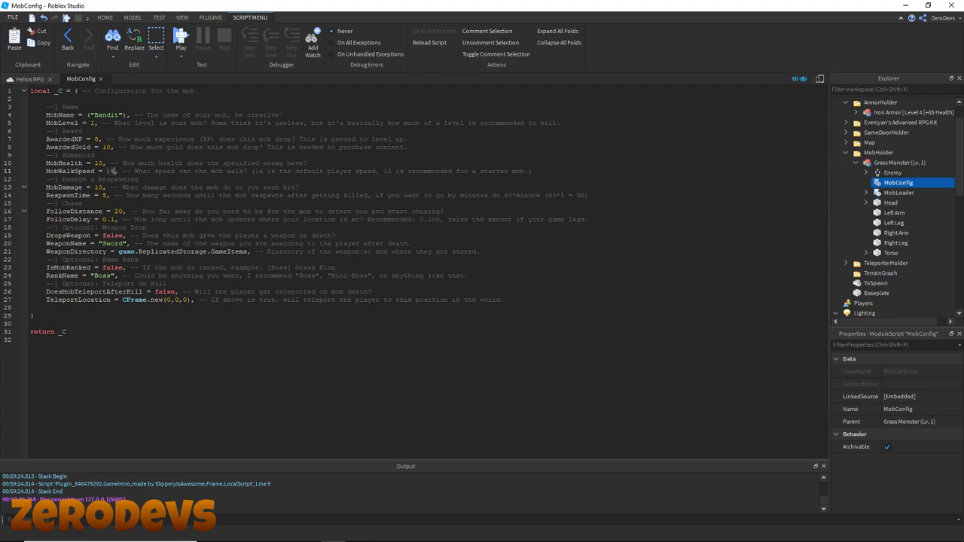
double_click(100, 187)
double_click(105, 195)
double_click(119, 212)
click(99, 211)
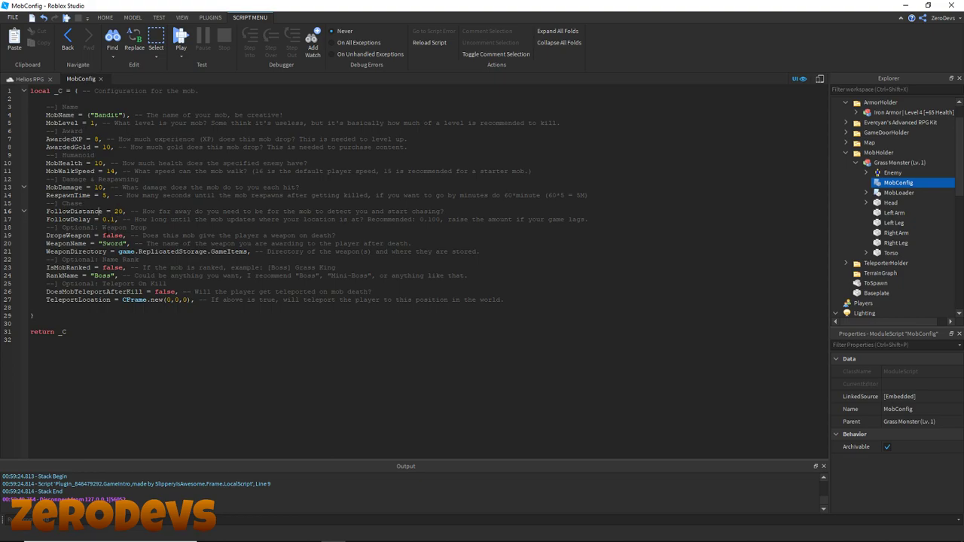
double_click(117, 212)
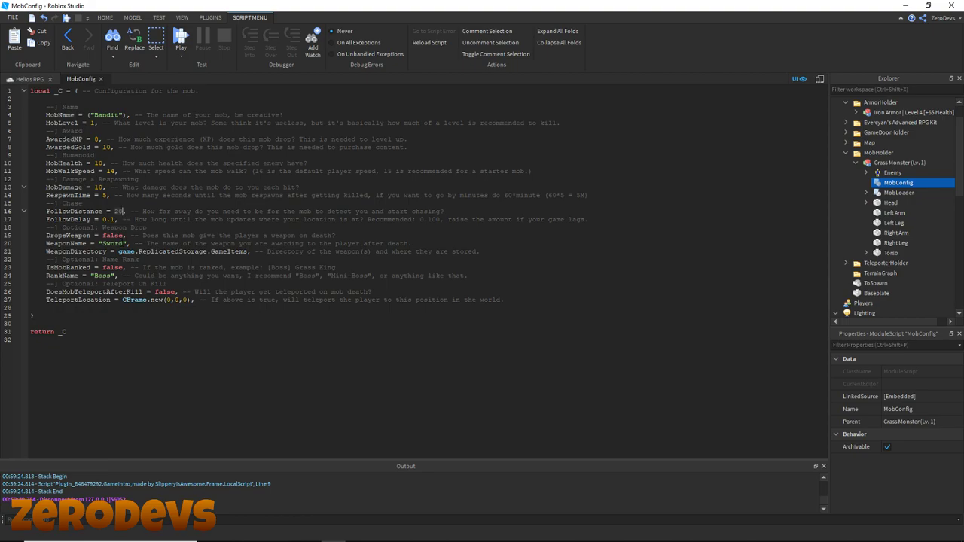
double_click(123, 235)
click(124, 243)
double_click(110, 276)
click(161, 292)
drag(167, 300, 185, 301)
click(188, 309)
Close the MobConfig script and return to the Helios RPG place view.
click(29, 78)
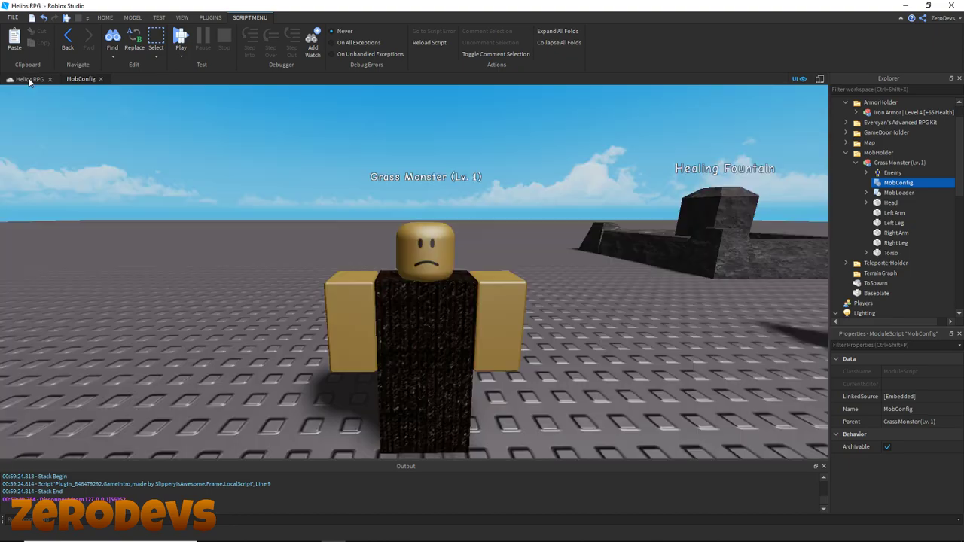
click(89, 79)
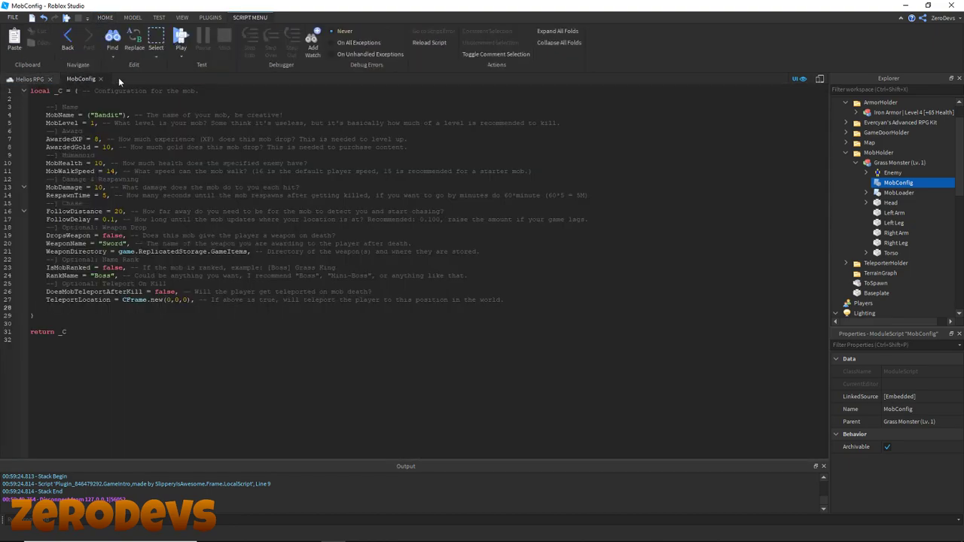
click(100, 78)
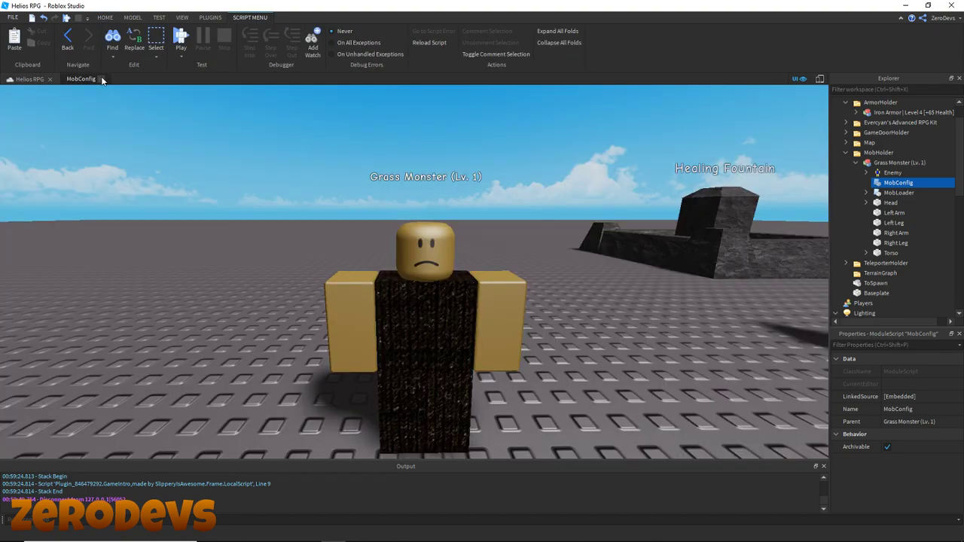
Expand the Grass Monster's Enemy object and its BillboardGui, and select the TextLabel inside.
click(388, 290)
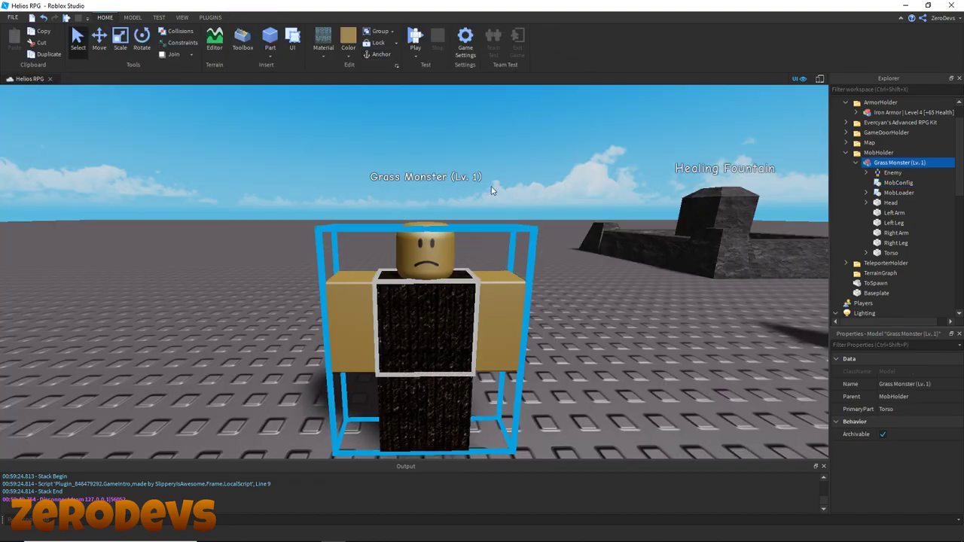
click(867, 172)
click(868, 174)
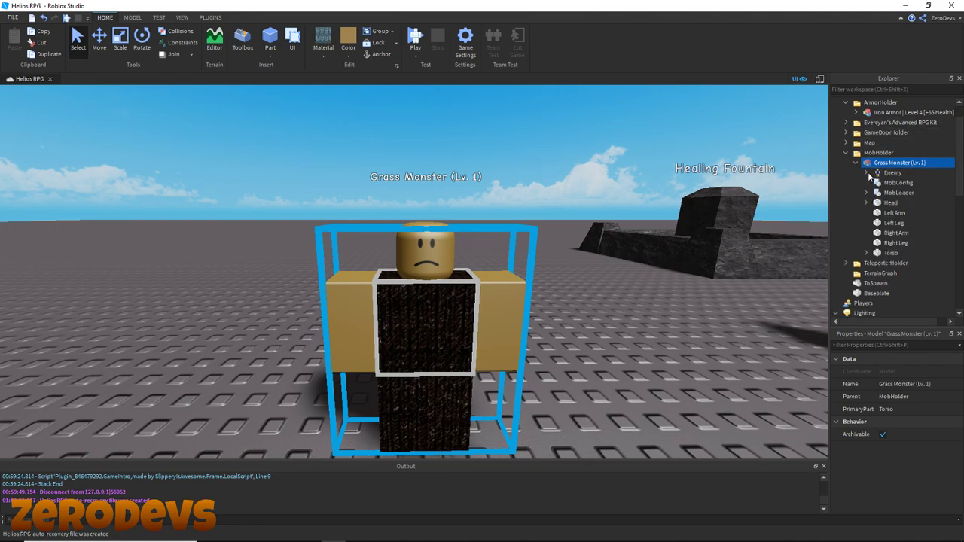
click(867, 173)
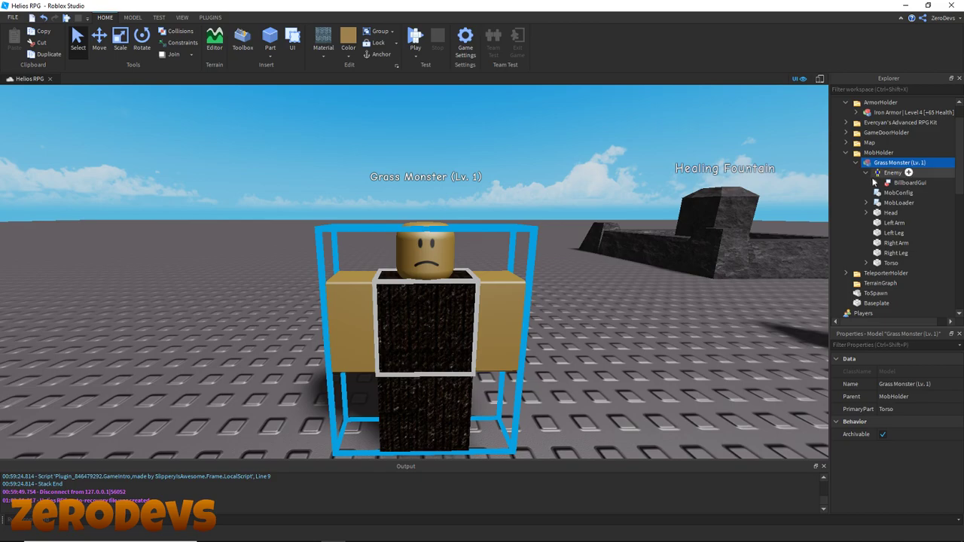
click(877, 183)
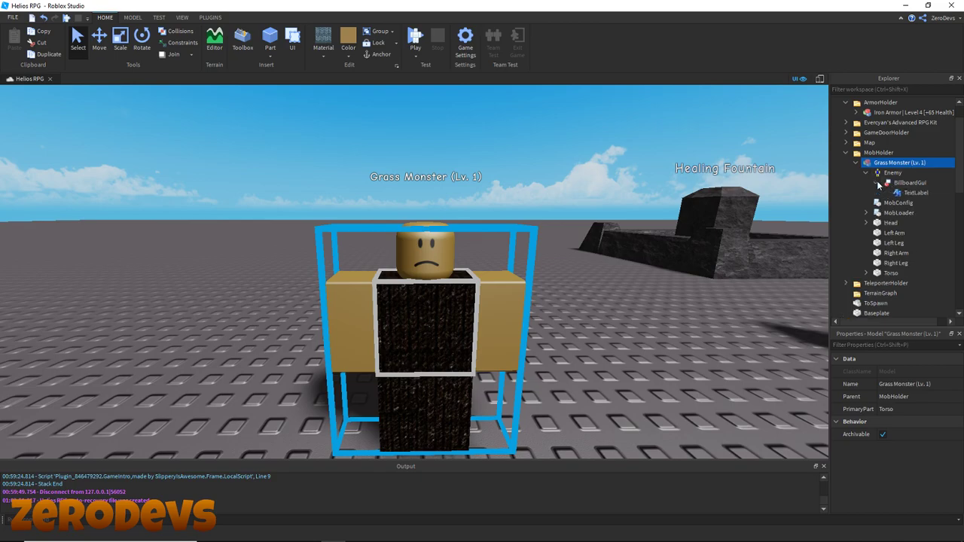
click(916, 193)
Change the TextLabel's Text to "Bandit (Lv. 1)" and clear the selection.
scroll(928, 389, down, 5)
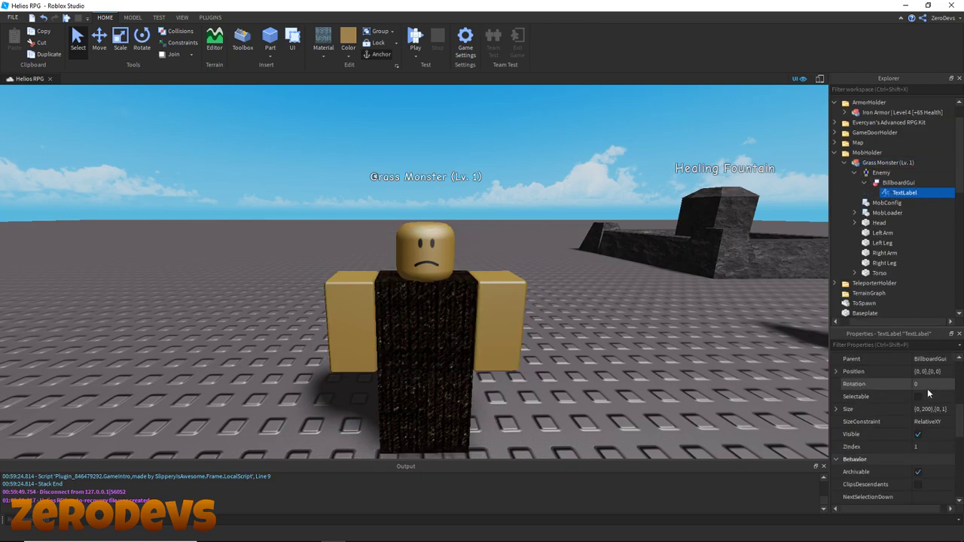
scroll(927, 389, down, 3)
click(929, 422)
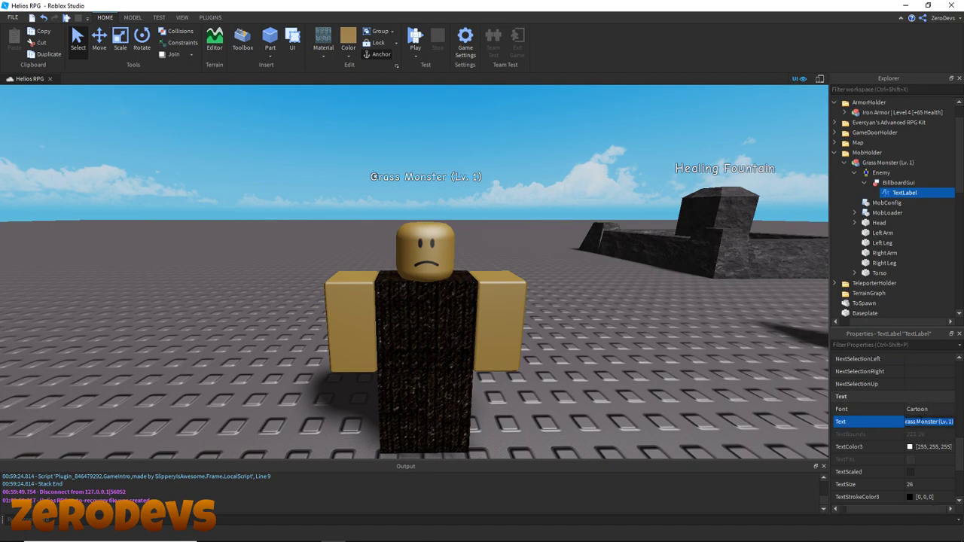
click(942, 421)
key(BackSpace)
key(BackSpace)
key(BackSpace)
key(BackSpace)
key(BackSpace)
key(BackSpace)
key(BackSpace)
key(BackSpace)
key(BackSpace)
key(BackSpace)
key(BackSpace)
key(BackSpace)
key(BackSpace)
key(BackSpace)
text(Bandit)
key(Return)
click(611, 336)
right_drag(607, 334, 615, 346)
key(s)
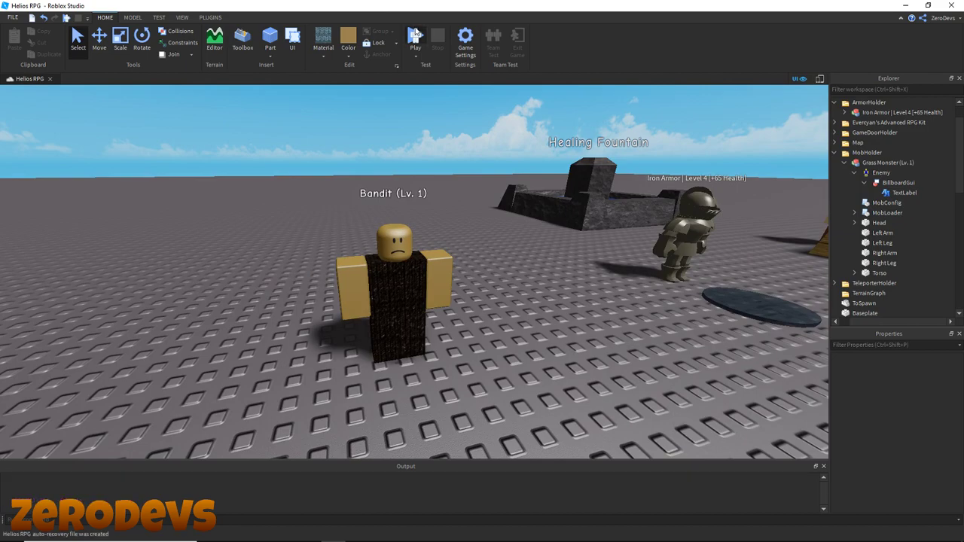
Start a playtest, walk the character to the Bandit and equip the Iron Sword.
key(F5)
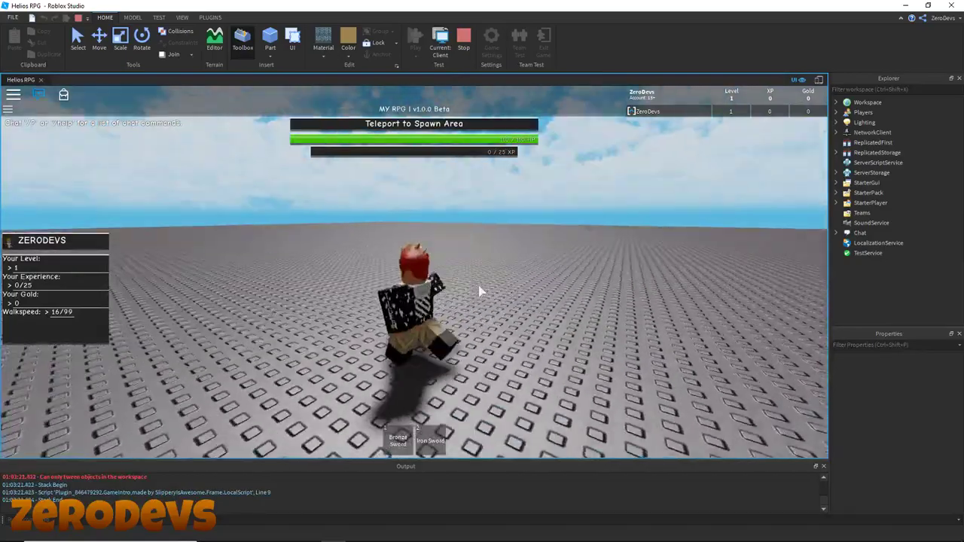
key(w)
right_drag(480, 292, 477, 287)
key(shift)
key(2)
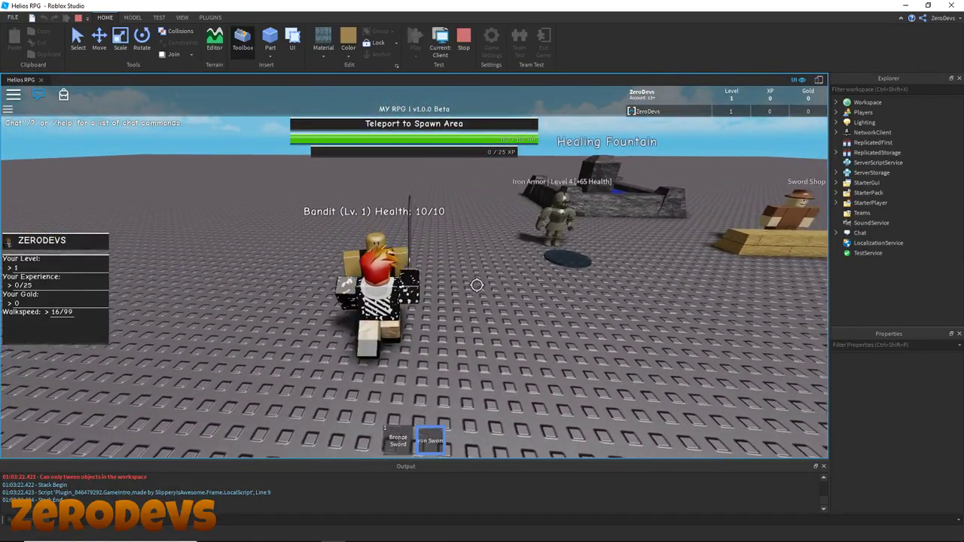
Attack the Bandit with the Iron Sword until it is defeated, unequip the sword and stop the playtest.
click(413, 272)
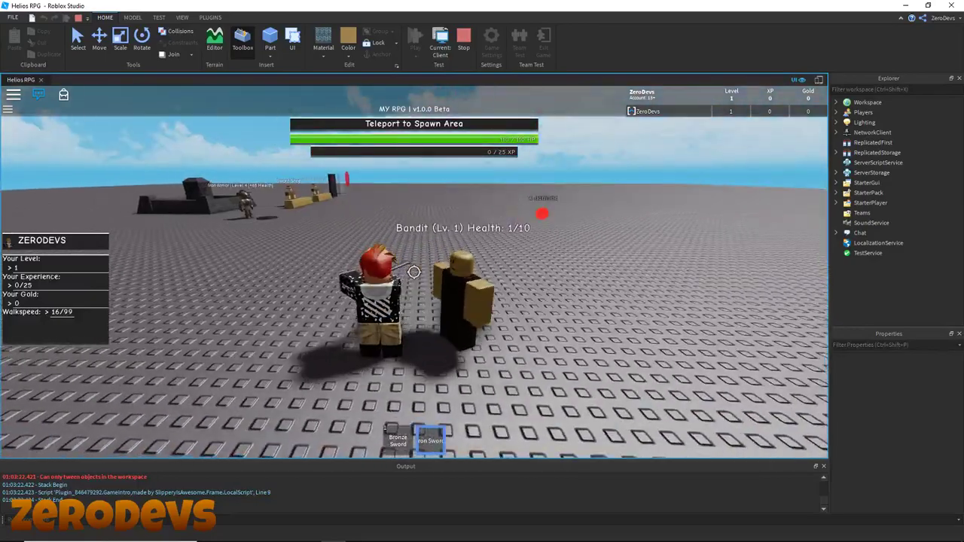
click(414, 272)
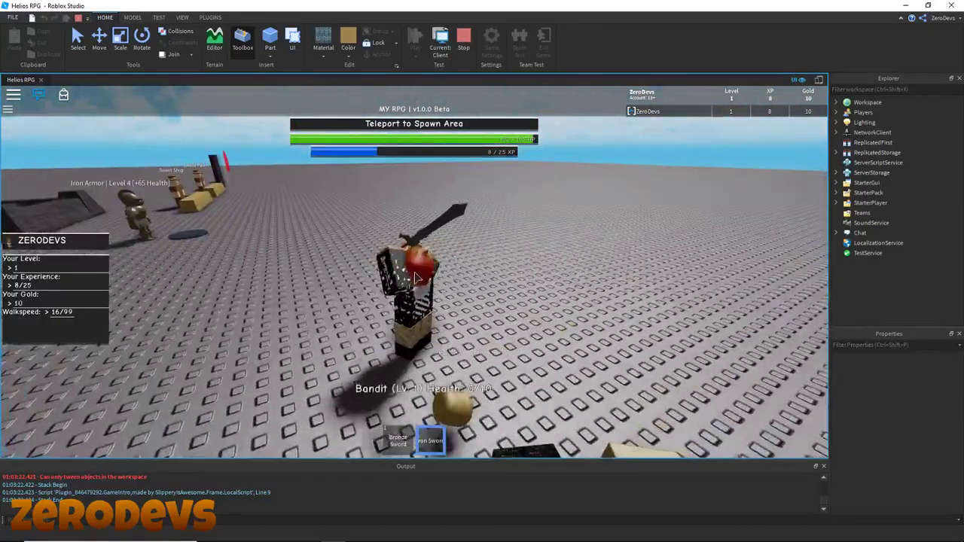
key(2)
right_drag(489, 242, 489, 243)
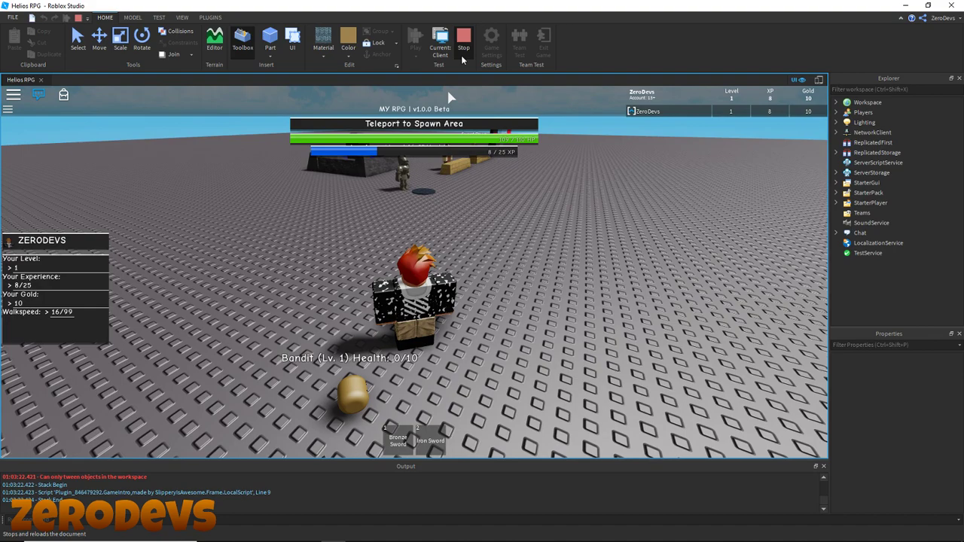
click(463, 60)
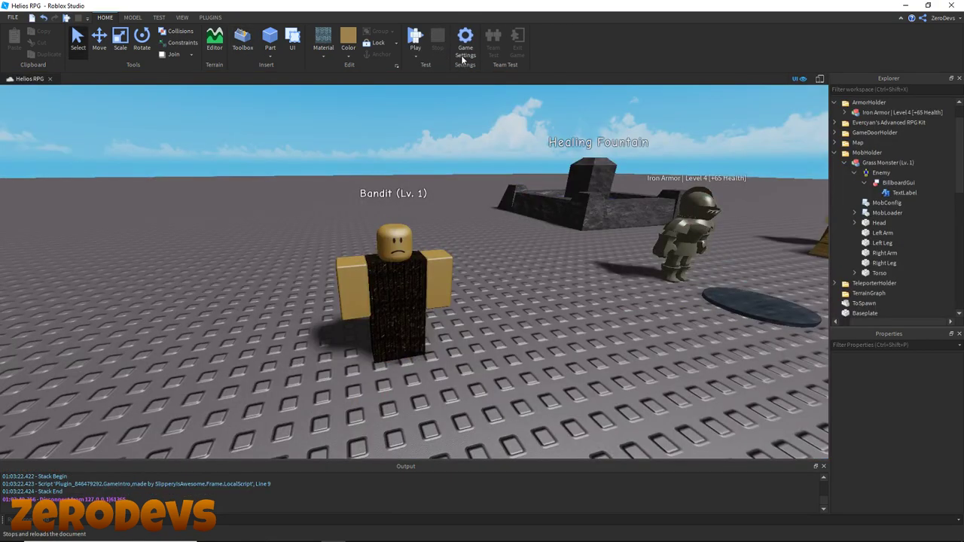
Look over the Bandit, Iron Armor stand, Healing Fountain and sword shops on the baseplate.
mouse_move(334, 535)
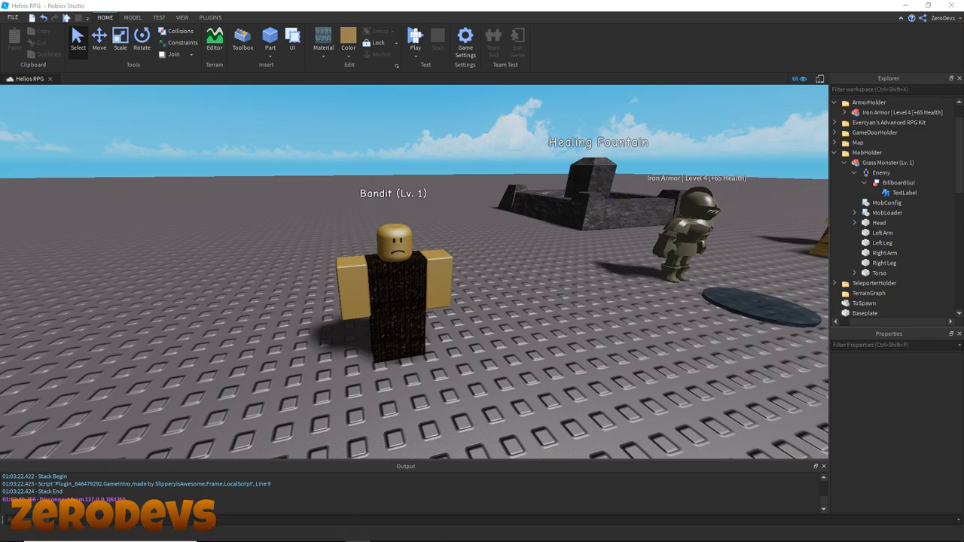
click(495, 251)
click(440, 292)
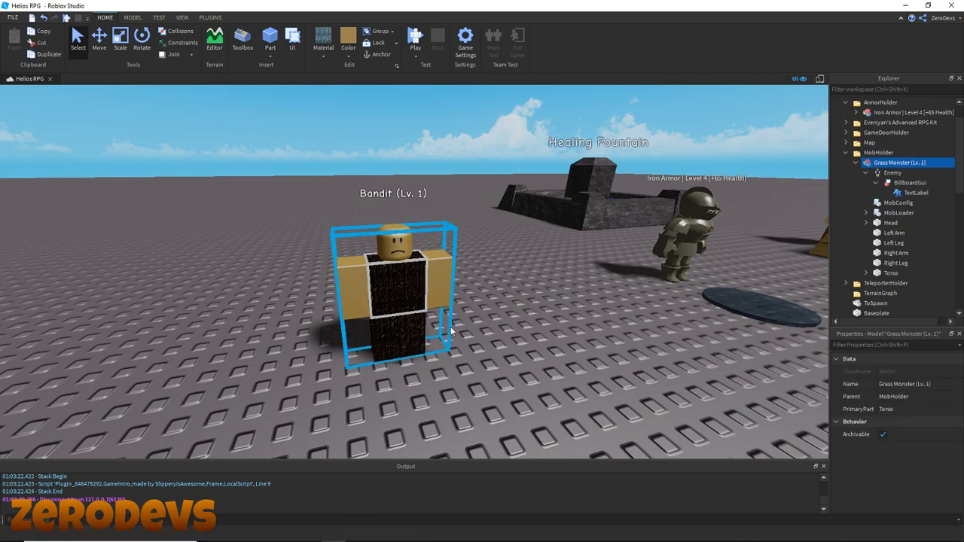
click(490, 290)
scroll(527, 279, down, 5)
key(s)
key(d)
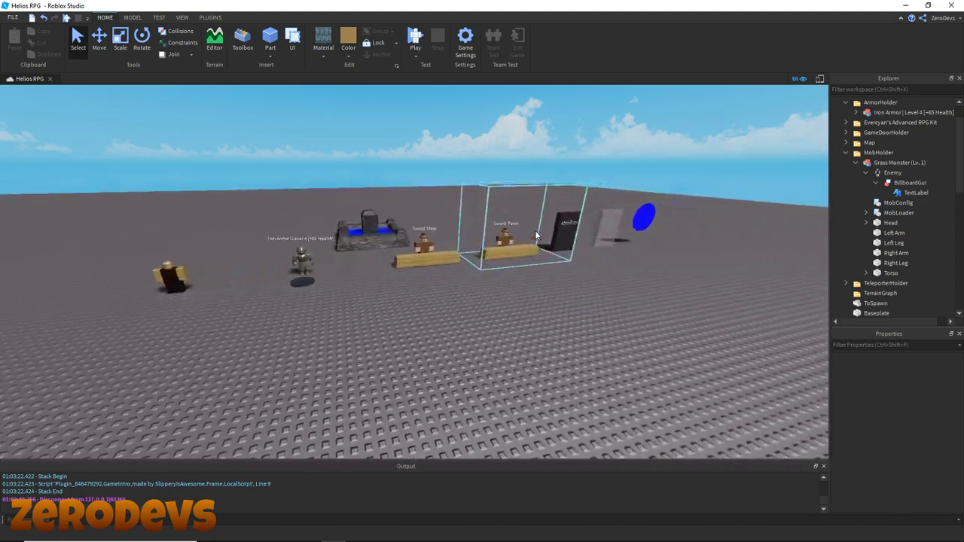
key(a)
key(a)
key(w)
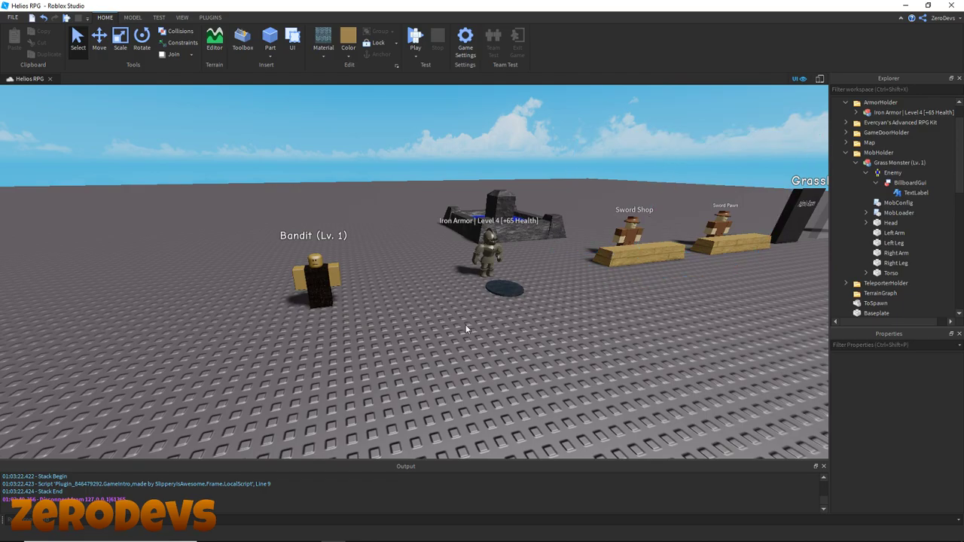
Duplicate the Iron Armor model and use the Move tool to place the copy beside the original, towards the Bandit.
key(w)
right_drag(455, 324, 495, 338)
click(495, 338)
key(d)
key(w)
scroll(495, 333, down, 5)
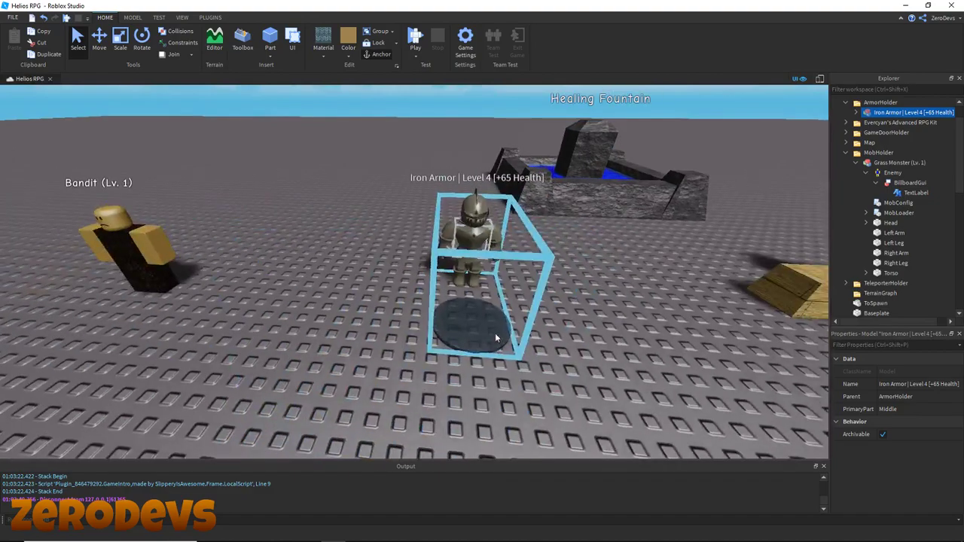
scroll(561, 397, up, 1)
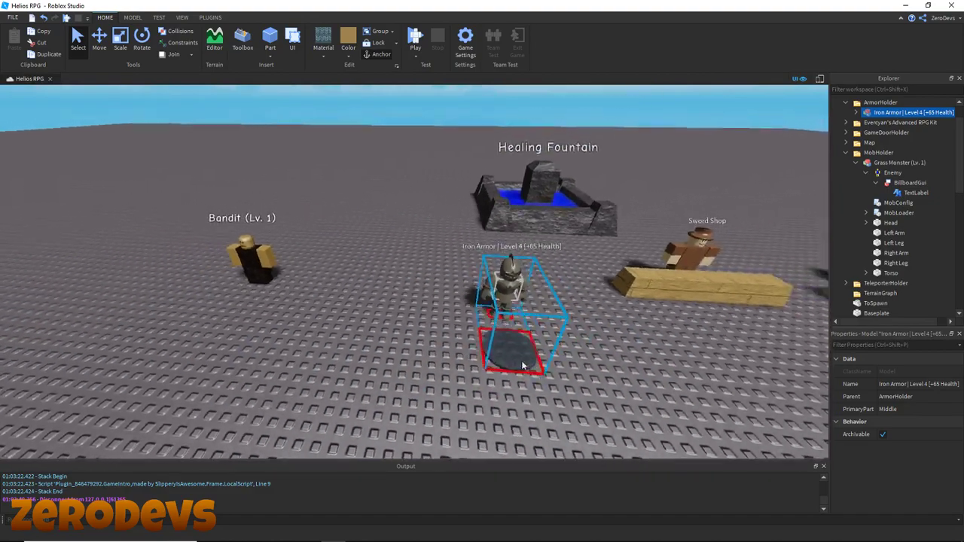
scroll(520, 360, down, 3)
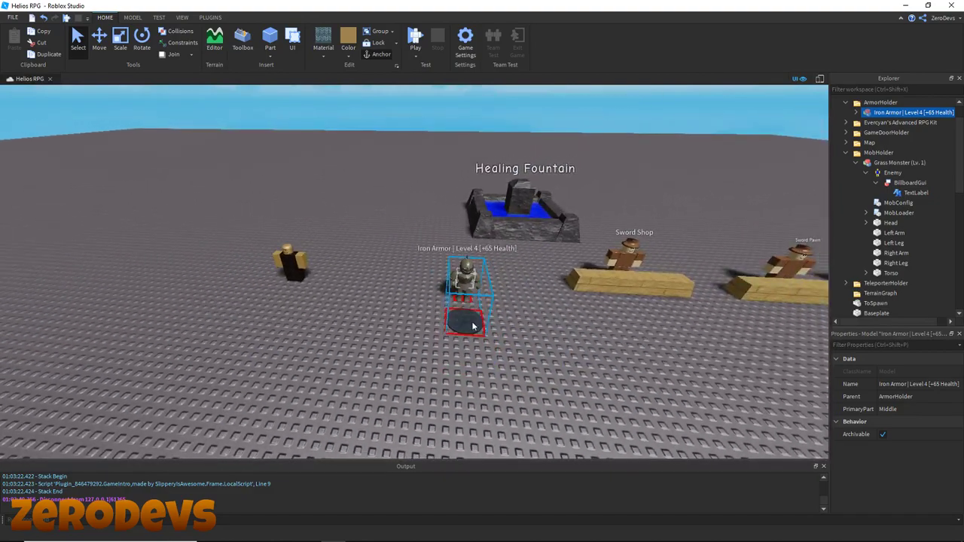
scroll(510, 361, up, 6)
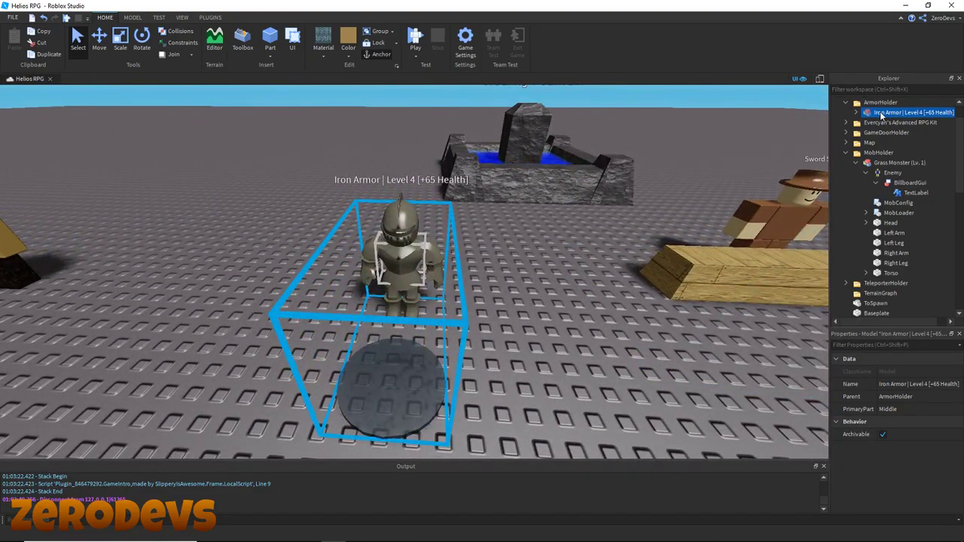
key(a)
key(ctrl+d)
drag(548, 386, 473, 382)
key(ctrl+z)
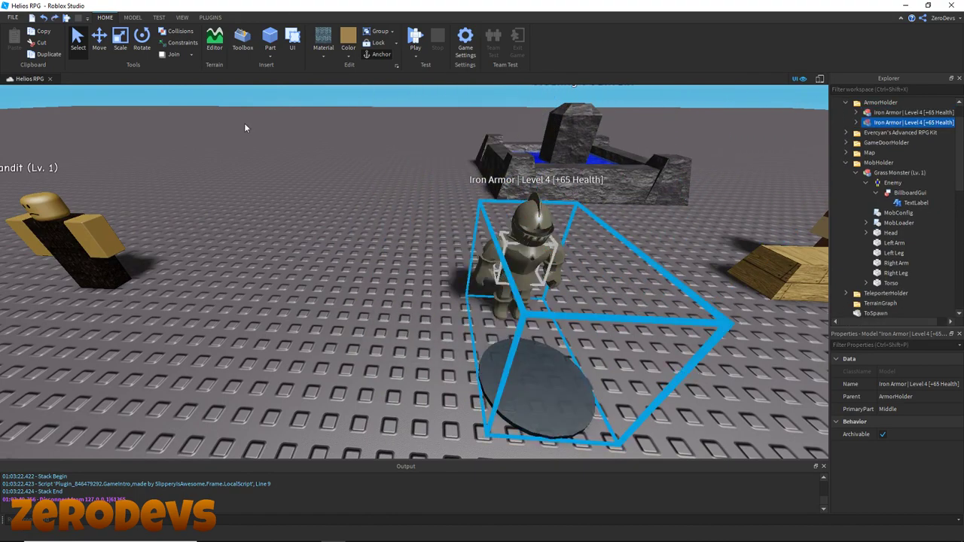
click(98, 39)
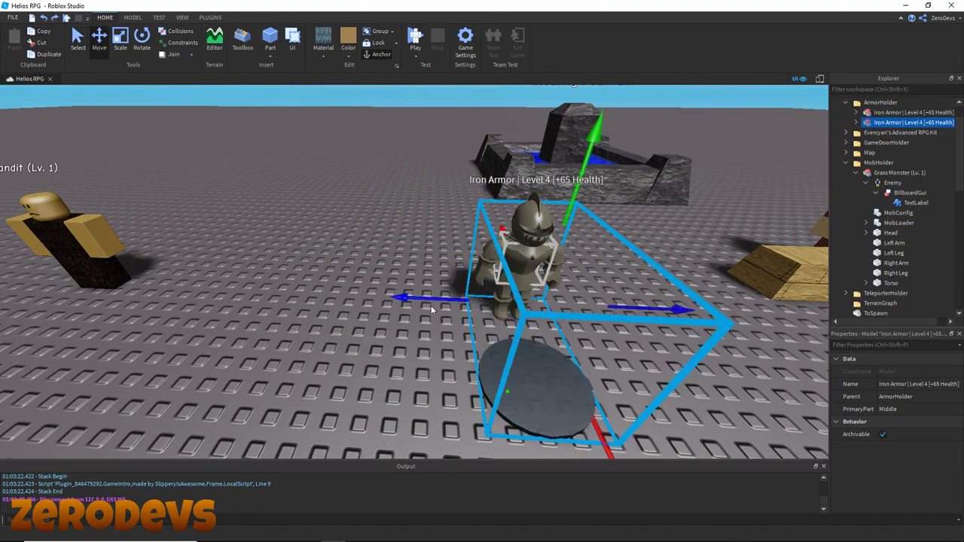
drag(432, 309, 318, 275)
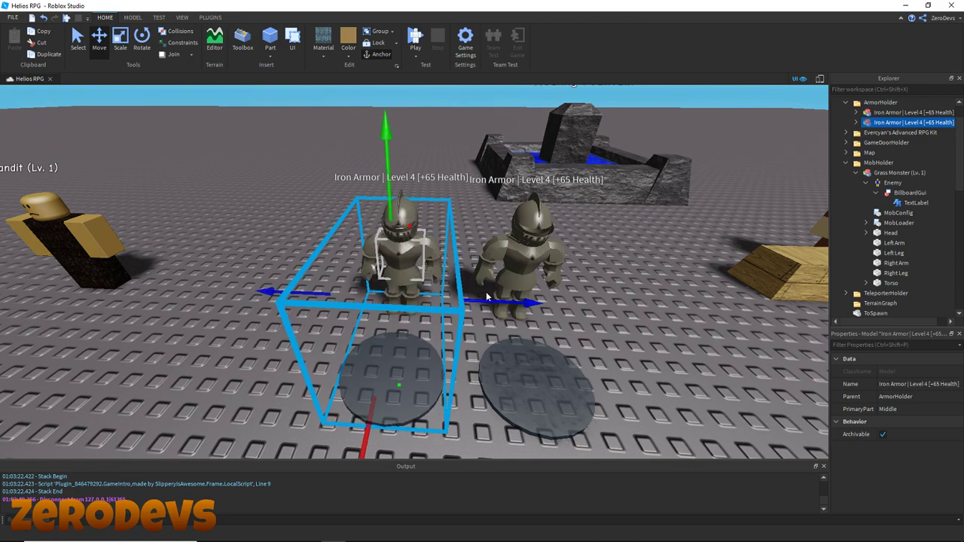
Recolour the copied armor's helmet, chest, arms and legs golden brown, and switch back to the Select tool.
scroll(452, 286, up, 5)
click(348, 52)
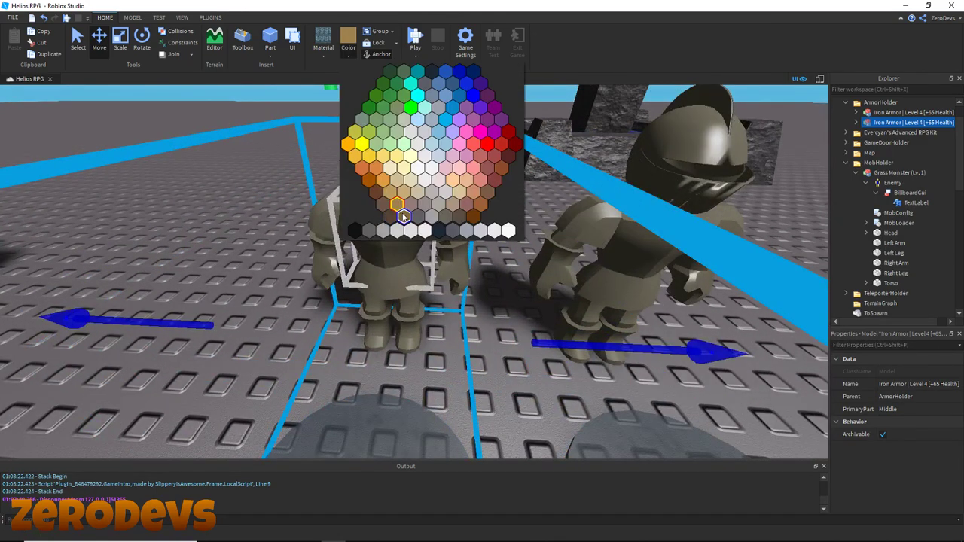
click(403, 216)
click(456, 240)
click(411, 175)
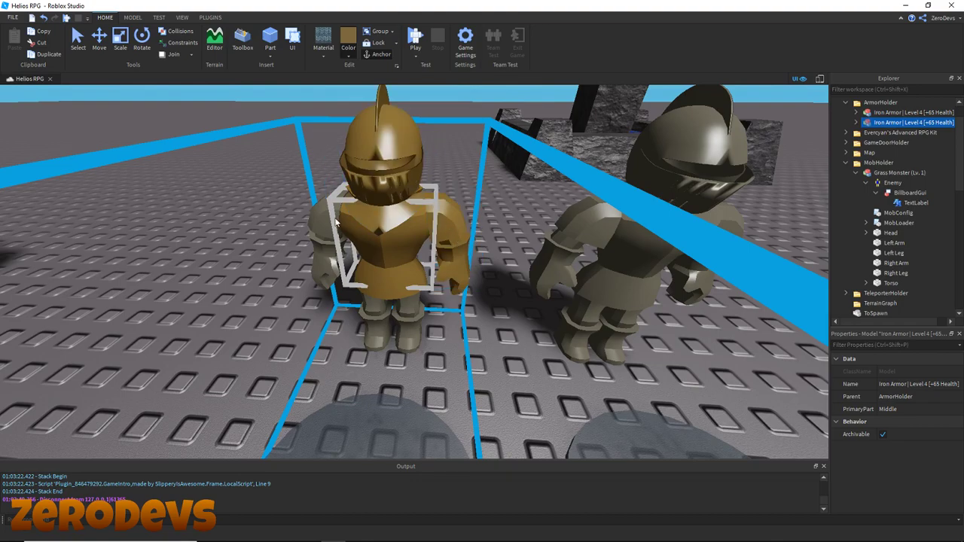
click(324, 235)
click(376, 320)
click(404, 312)
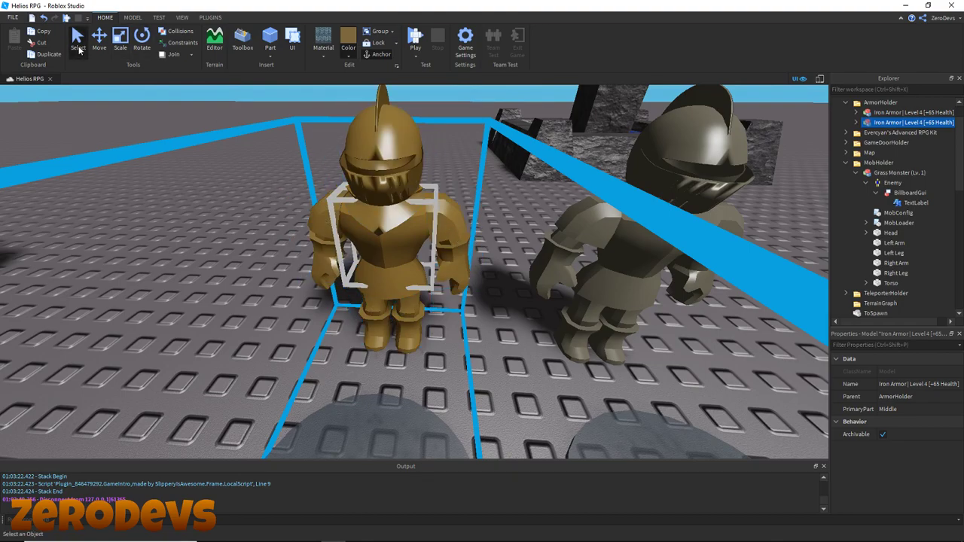
click(78, 43)
click(363, 235)
right_click(362, 235)
click(356, 205)
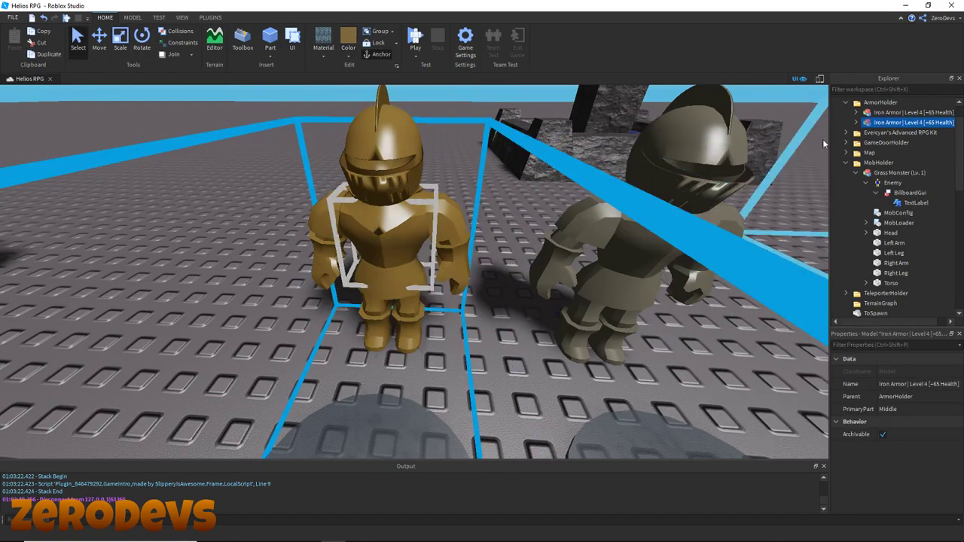
Rename the copied armor model to "Bronze Armor | Level 2 [+30 Health]".
scroll(824, 143, down, 3)
right_click(872, 123)
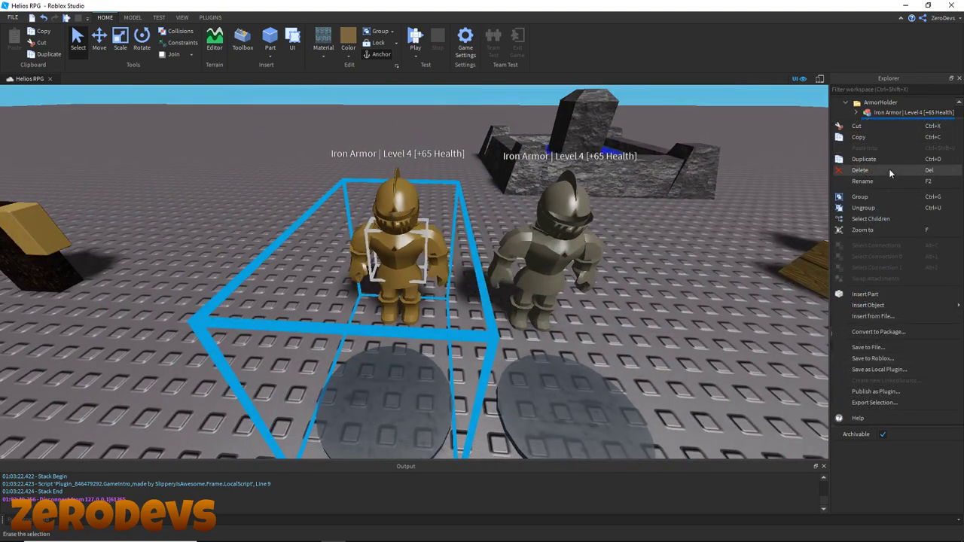
click(864, 159)
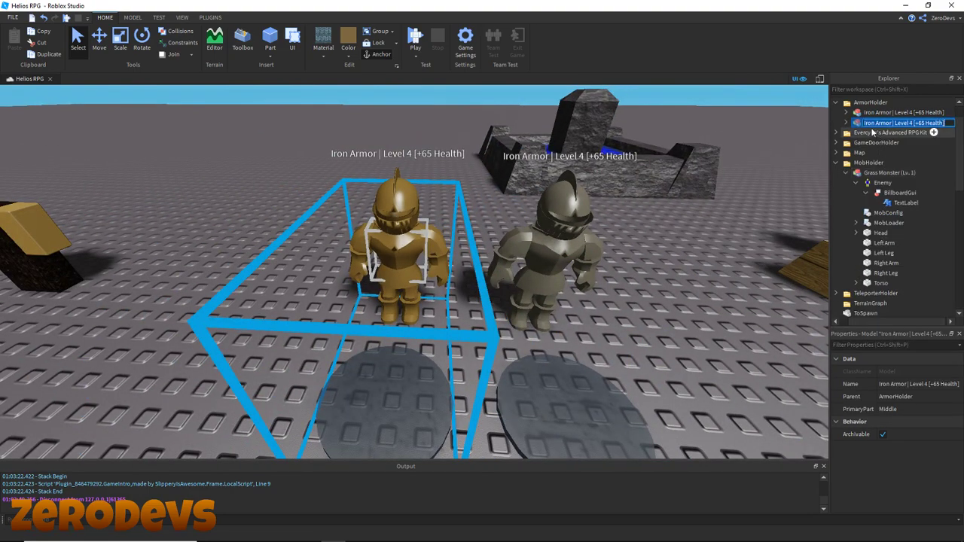
key(F2)
text(Bronze)
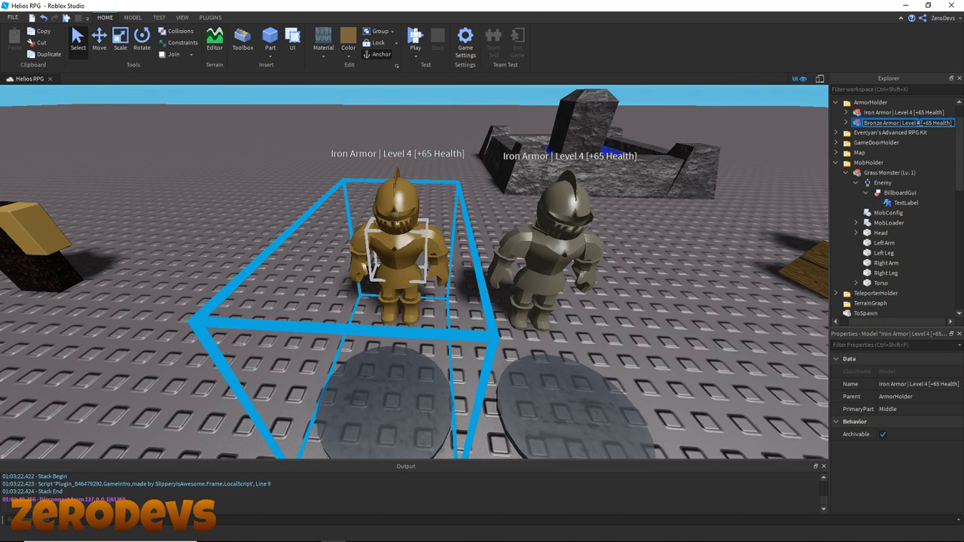
double_click(919, 123)
text(2)
double_click(933, 123)
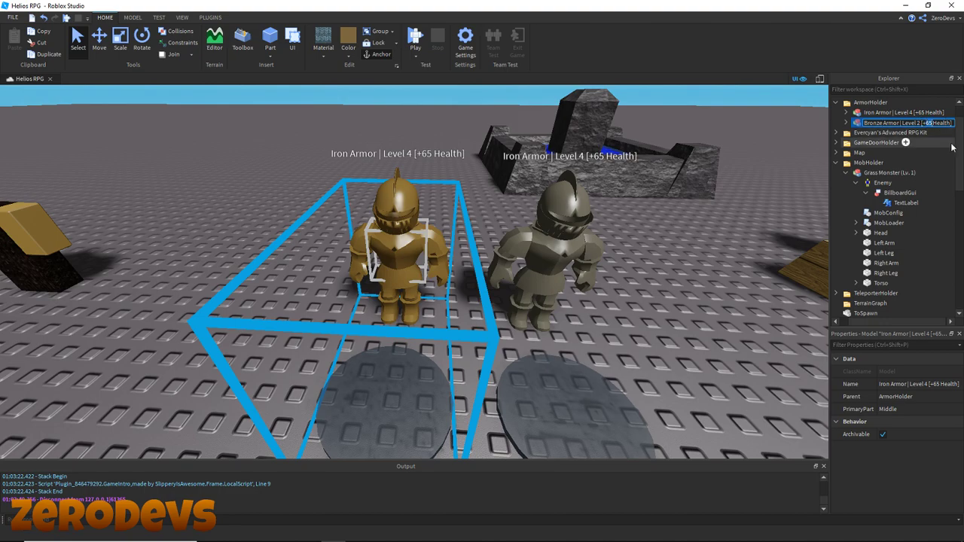
text(+30)
key(Return)
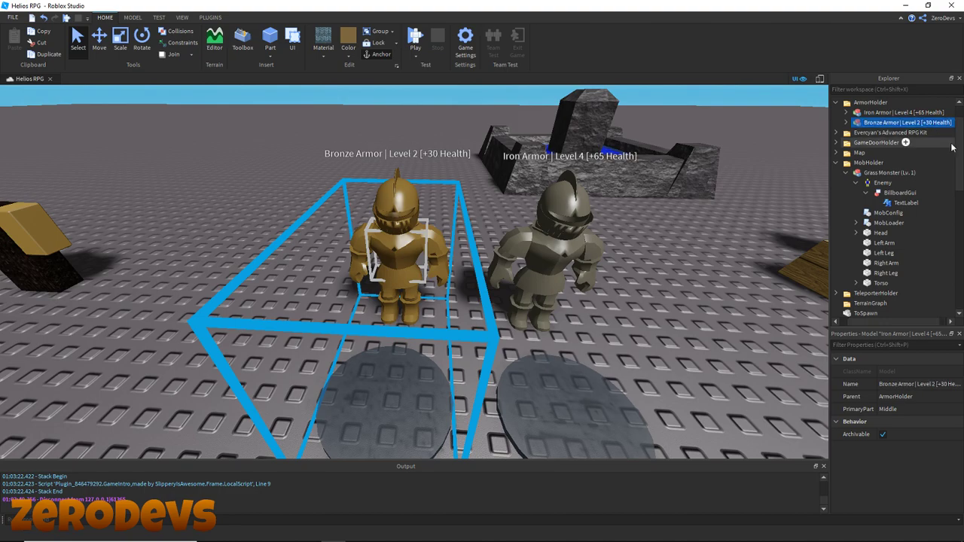
In the Bronze Armor's ArmorConfig script, set AddedHealth to 30 and LevelRequired to 2, and close the script.
click(847, 123)
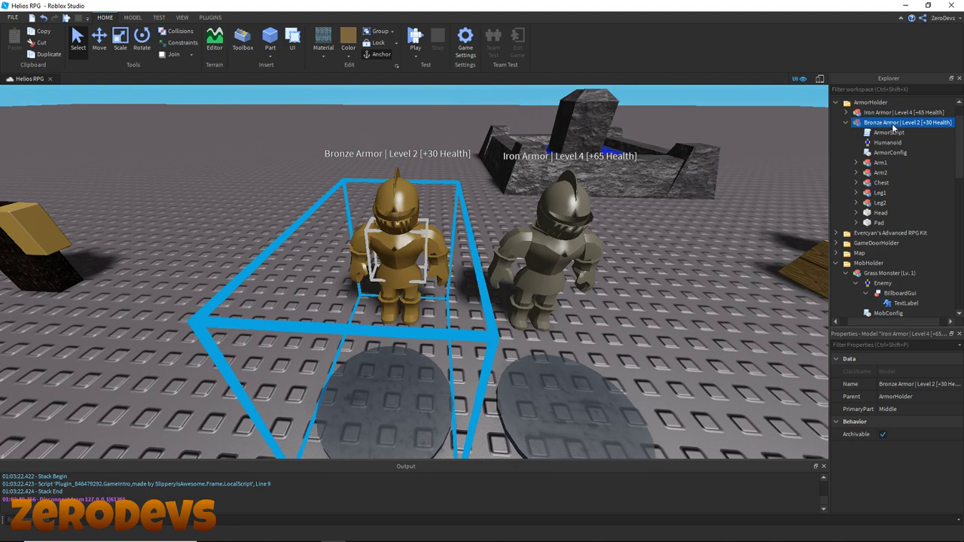
double_click(886, 153)
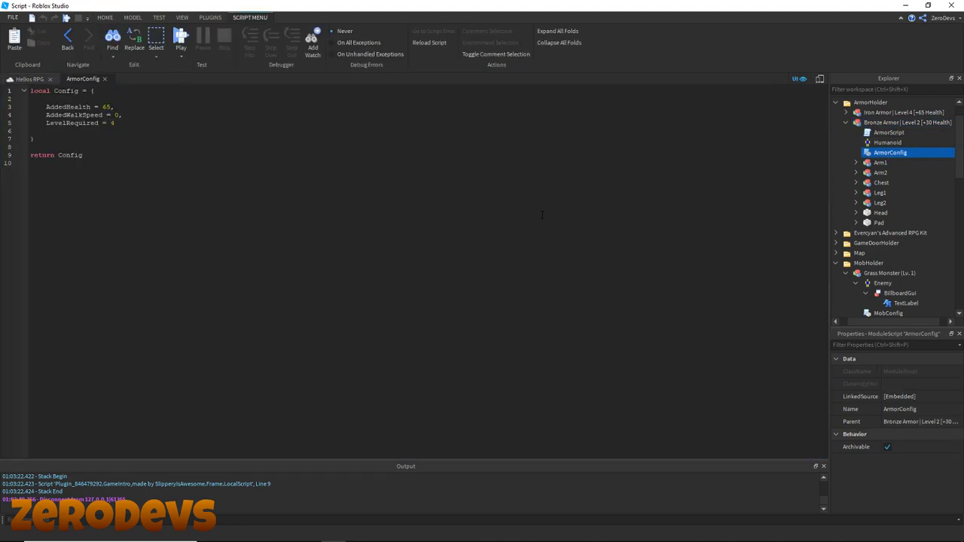
double_click(108, 107)
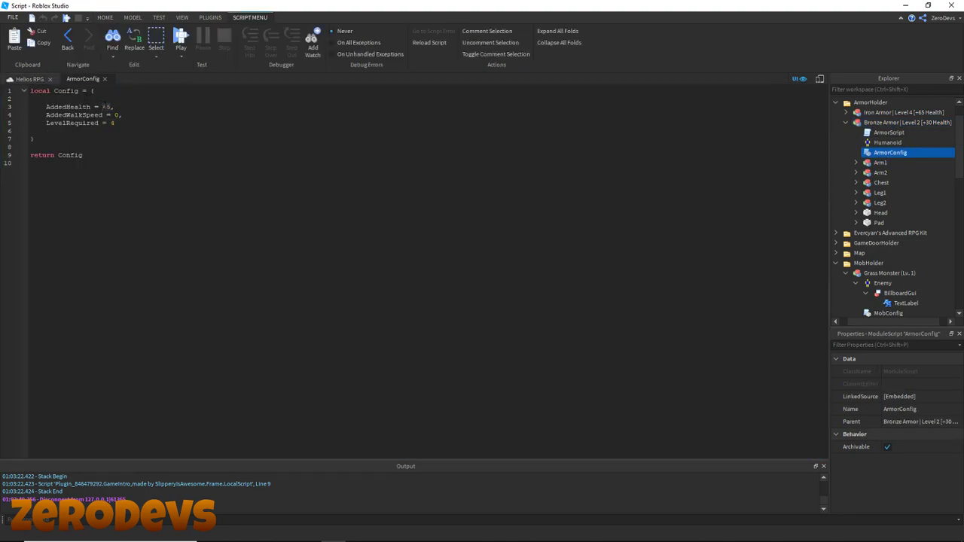
text(30)
double_click(112, 123)
text(2)
double_click(118, 115)
key(Left)
key(shift+Left)
click(104, 79)
click(422, 276)
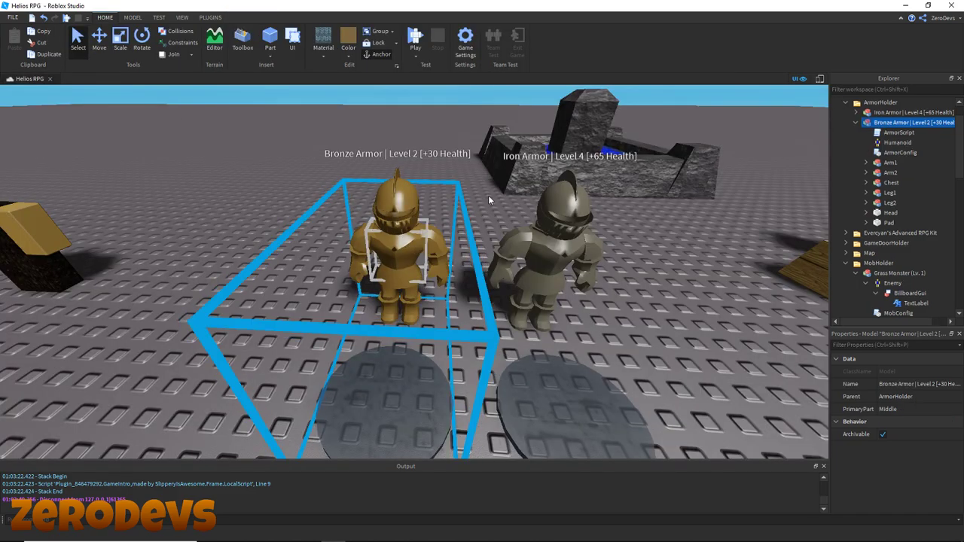
View the Bronze and Iron Armor stands up close and start a playtest.
scroll(633, 209, down, 5)
scroll(623, 222, up, 4)
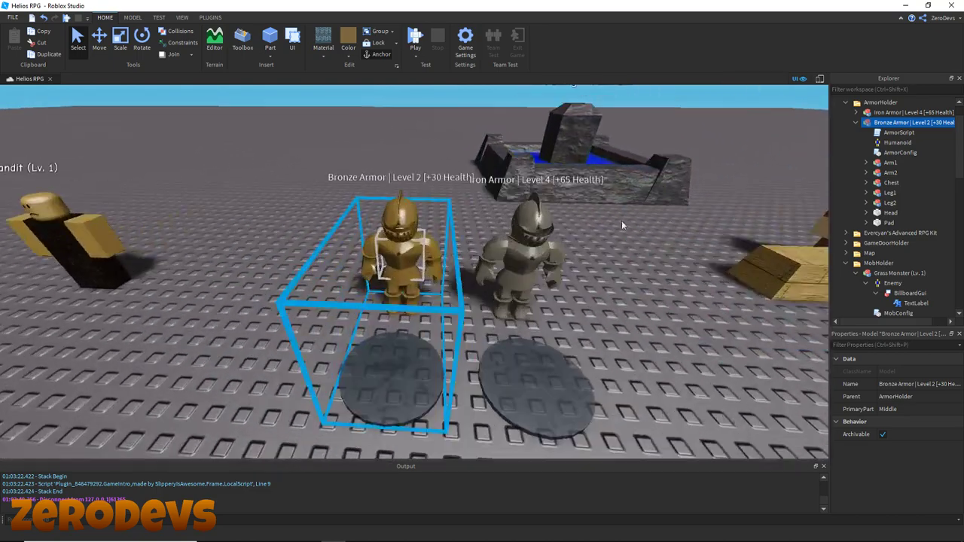
scroll(621, 223, up, 3)
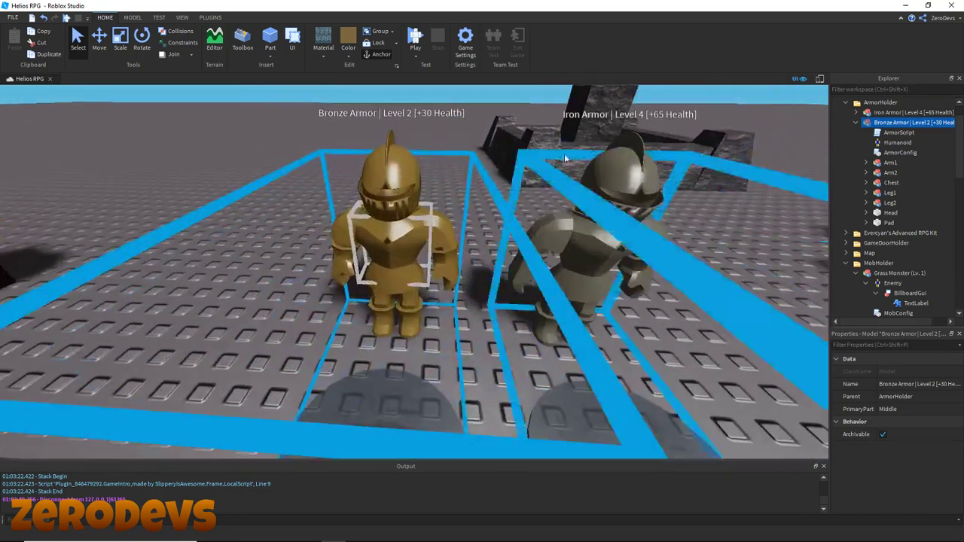
click(422, 36)
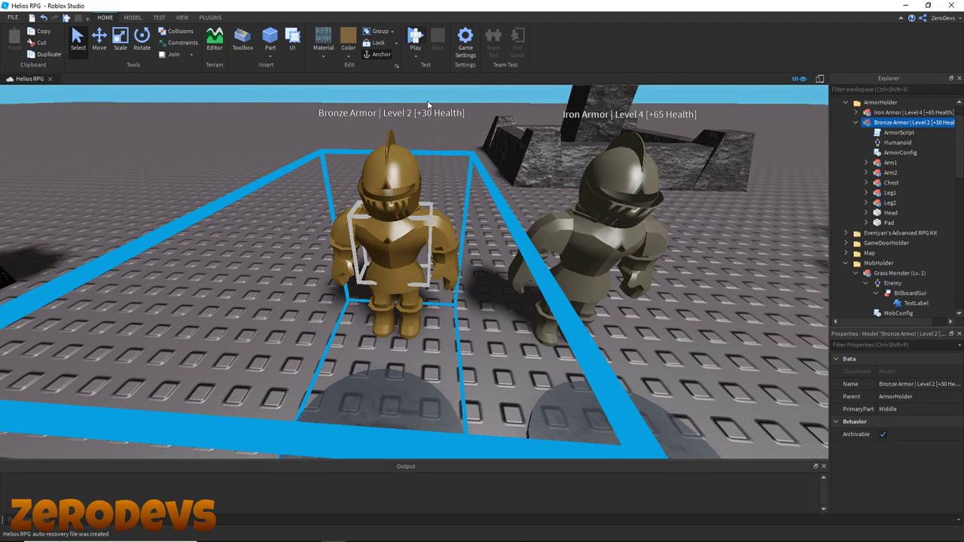
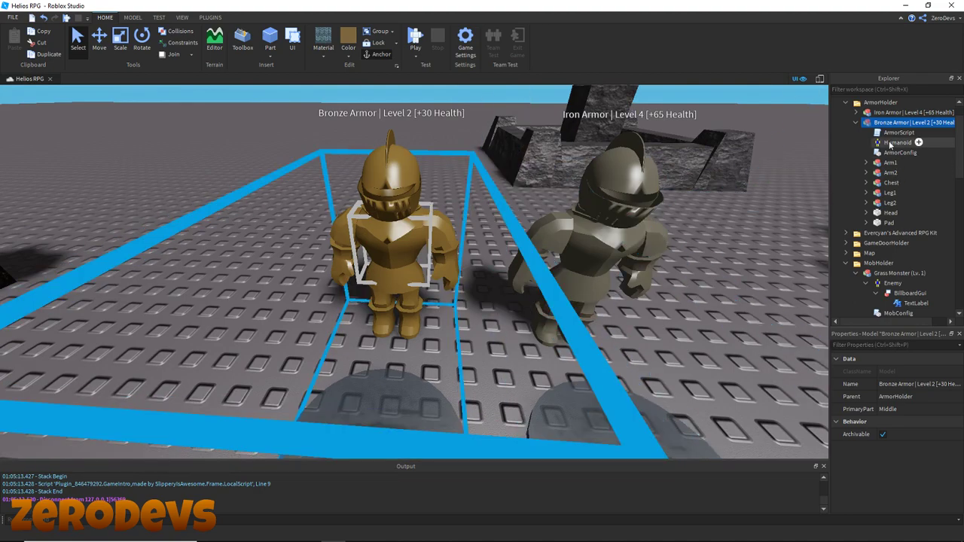
Change LevelRequired to 1 in the Bronze Armor's ArmorConfig script.
double_click(900, 153)
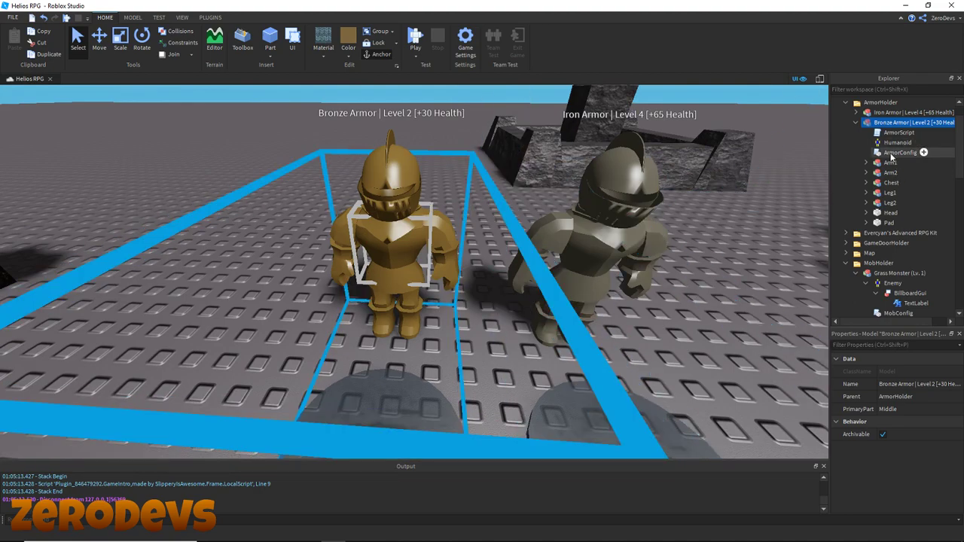
drag(117, 124, 110, 124)
text(1)
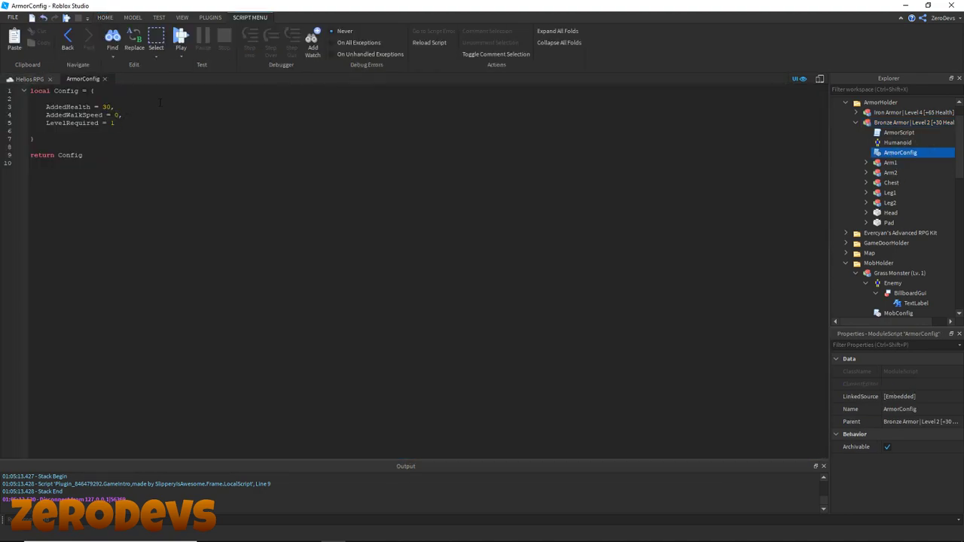
Start a playtest, equip the Iron Sword and walk the character towards the Bandit.
click(179, 37)
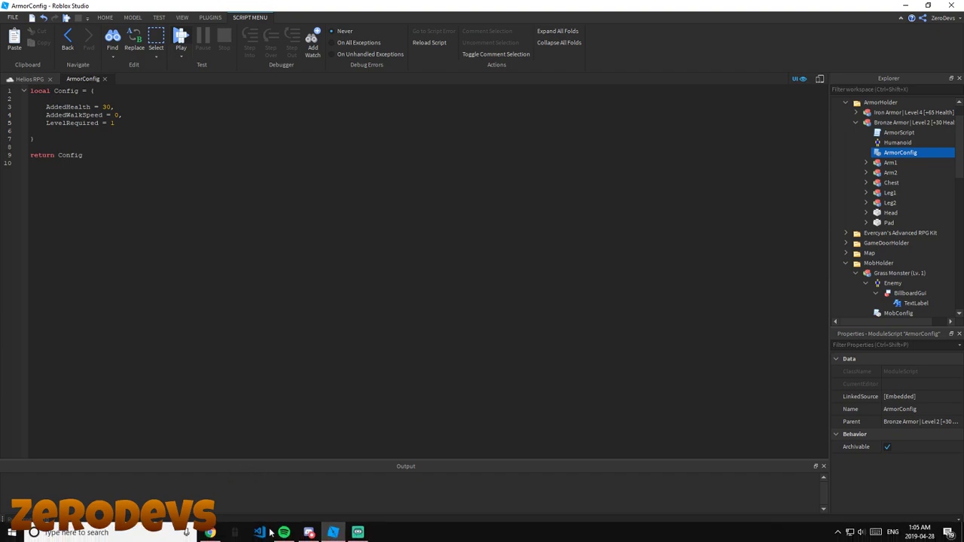
mouse_move(308, 535)
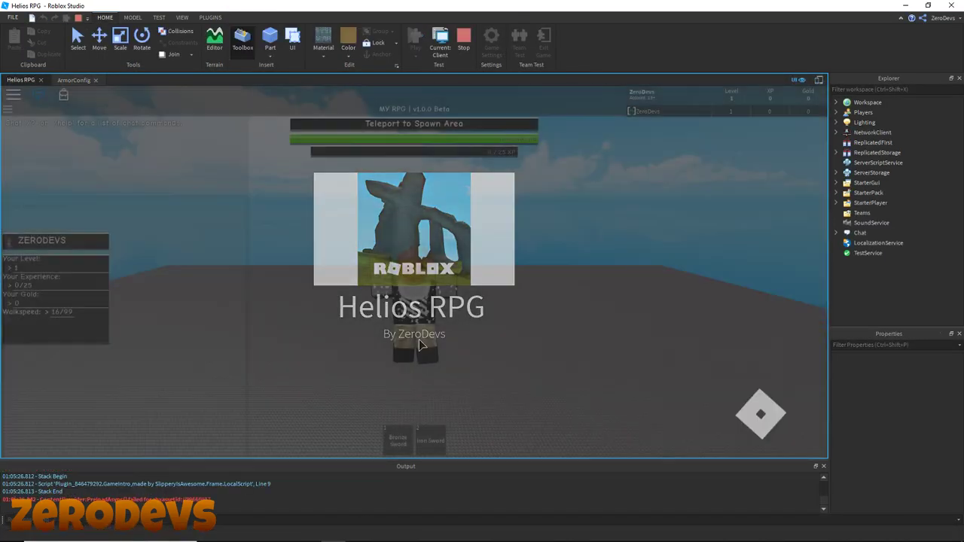
key(w)
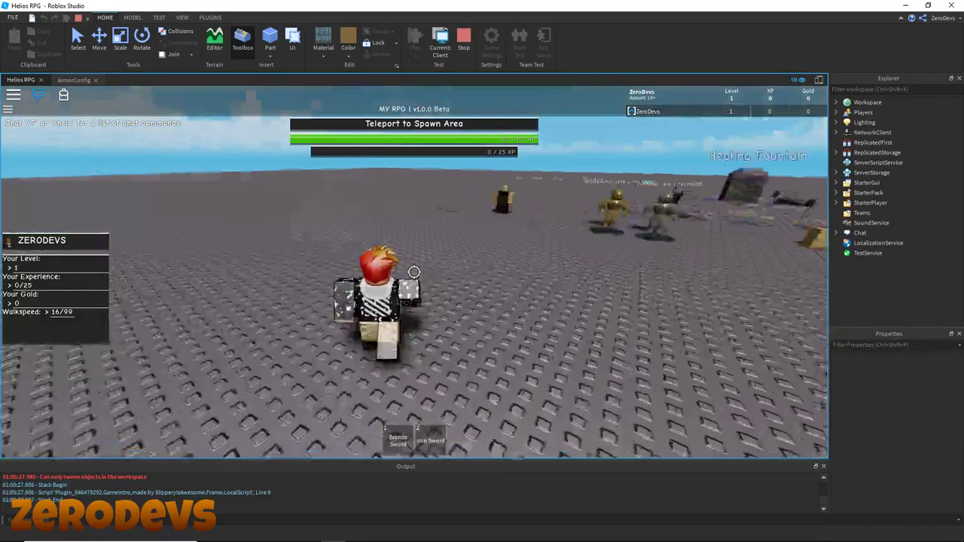
key(2)
key(w)
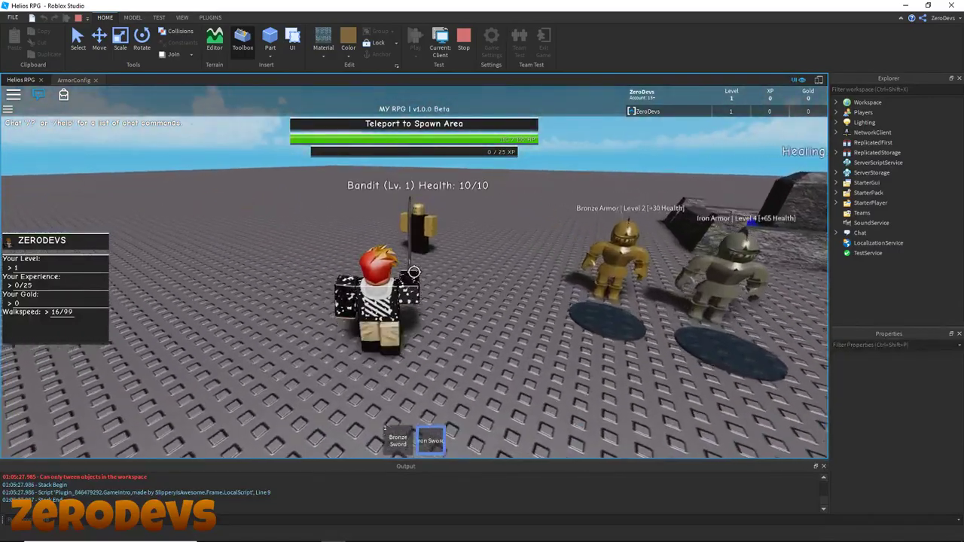
Attack the Bandit with the Iron Sword until it is defeated, and unequip the sword.
click(414, 272)
click(414, 272)
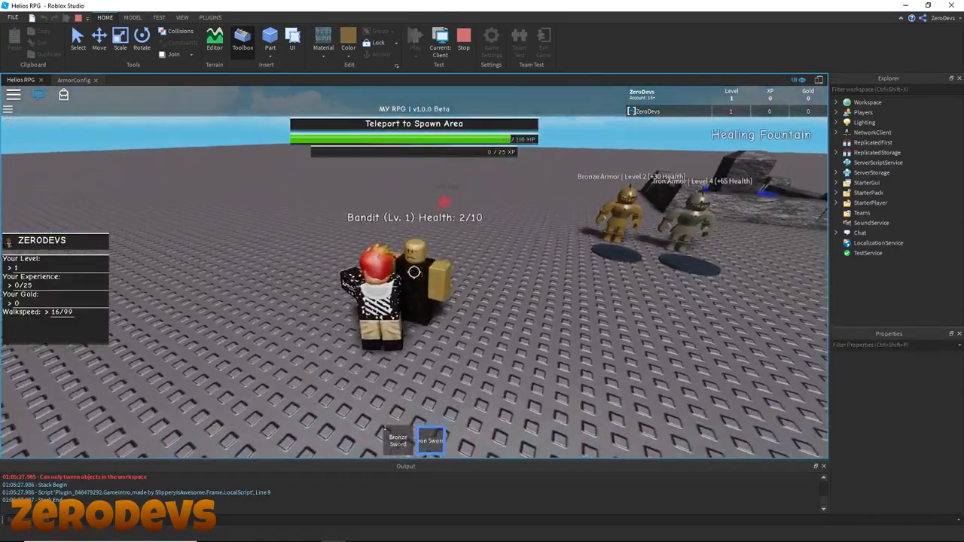
click(414, 272)
key(2)
Walk the character onto the Bronze Armor pad to put the armor on, and inspect it up close.
key(w)
key(shift)
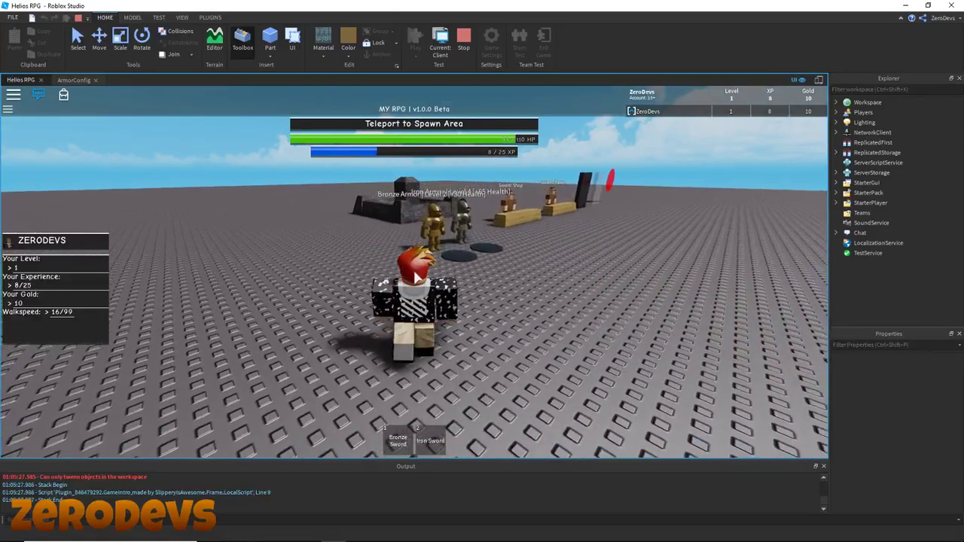
key(s)
key(d)
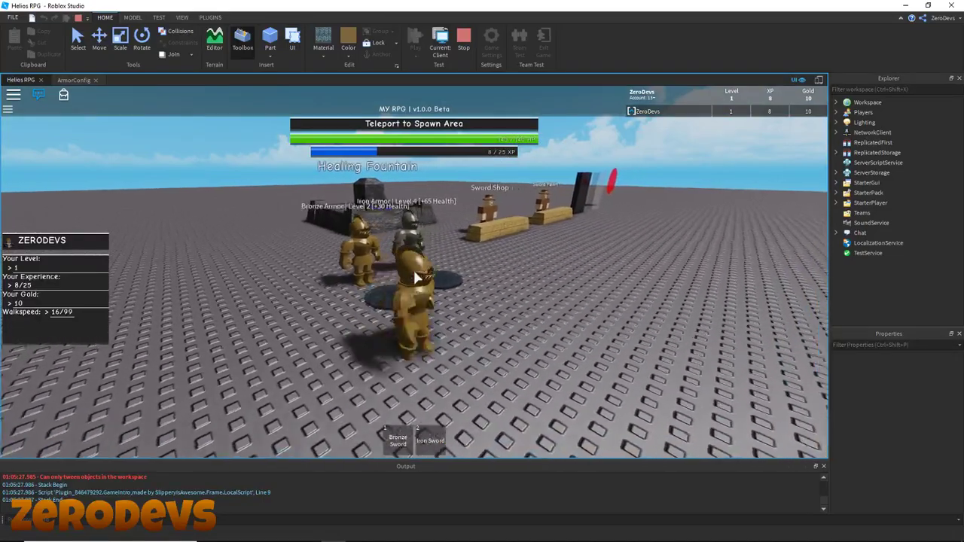
scroll(446, 295, up, 4)
right_drag(445, 295, 452, 301)
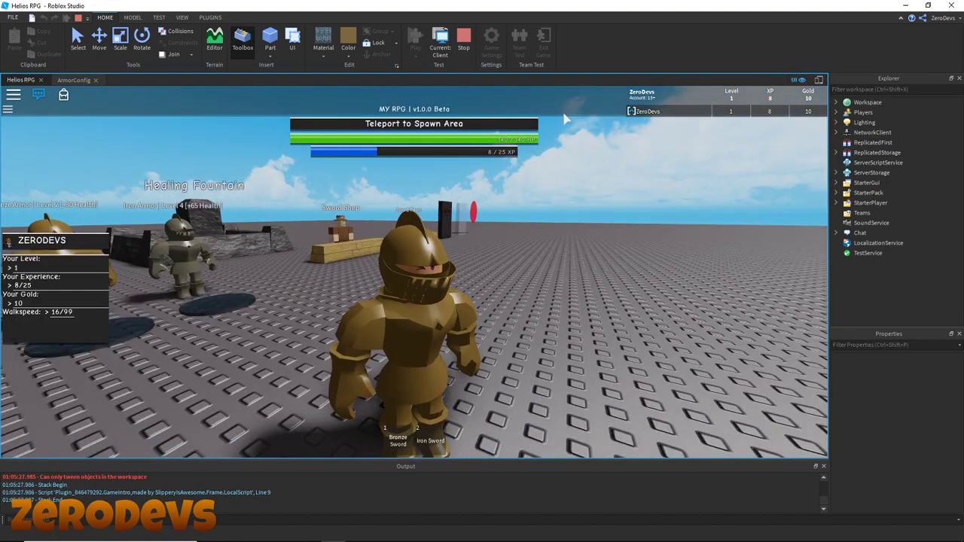
Run the armored character towards the Sword Shop, trigger Teleport to Spawn Area and keep walking near the Healing Fountain during the countdown.
scroll(522, 163, down, 4)
right_drag(522, 164, 522, 164)
key(w)
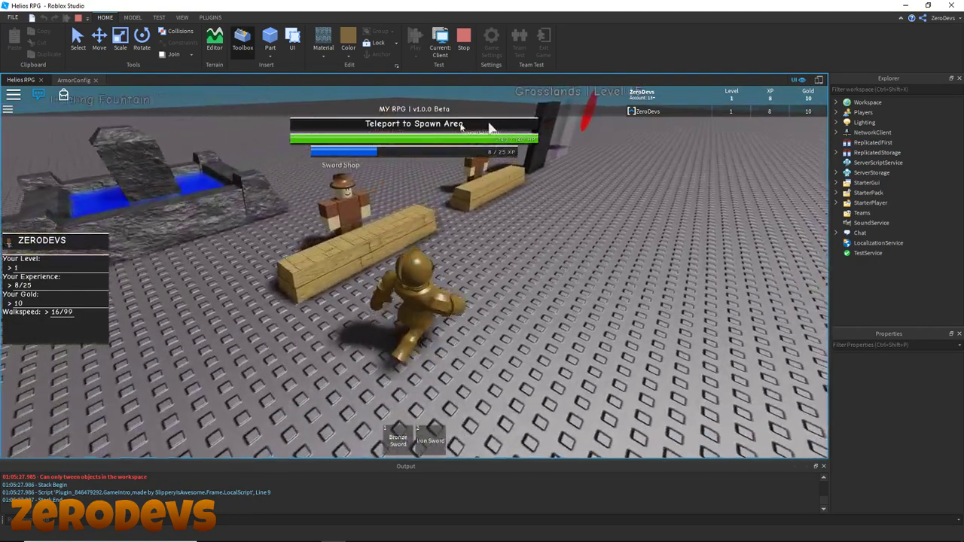
click(459, 126)
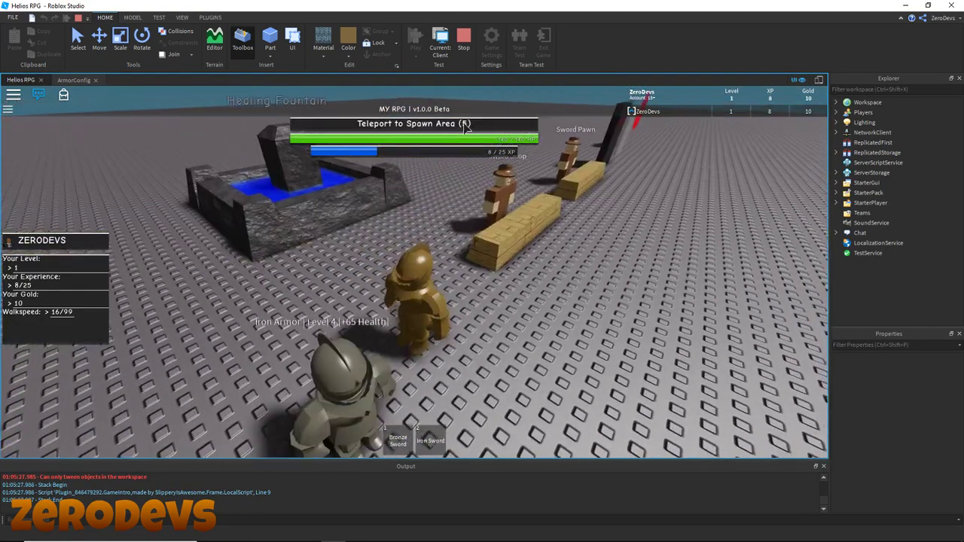
right_drag(440, 163, 442, 161)
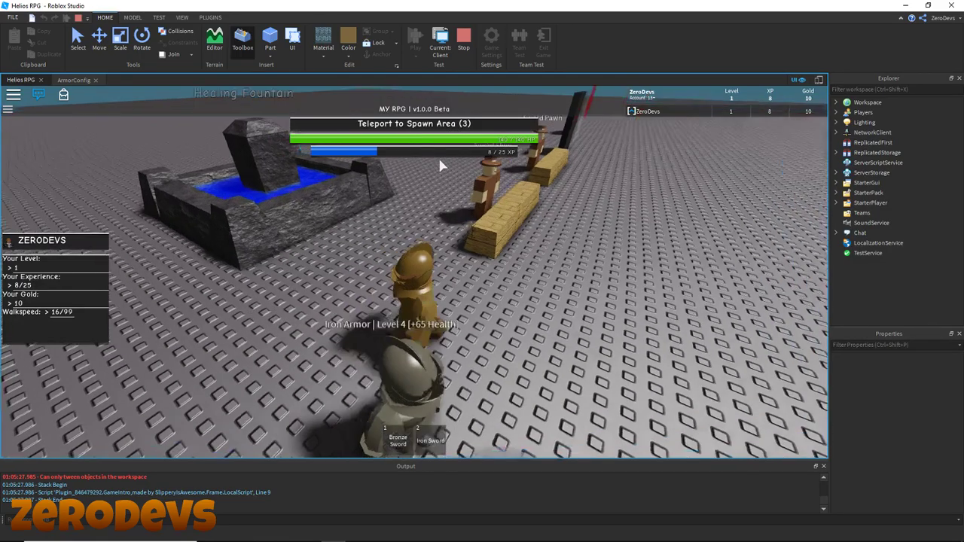
key(a)
key(w)
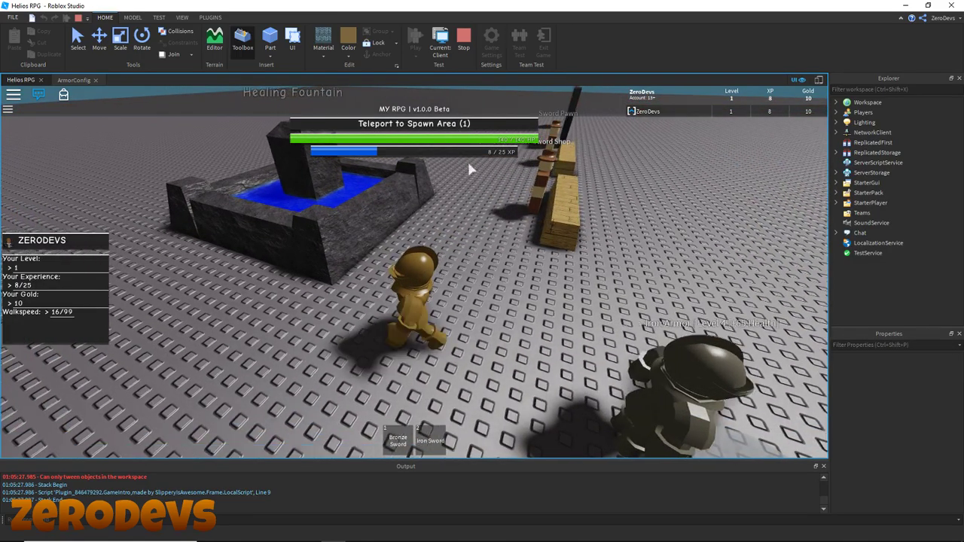
right_drag(492, 231, 492, 233)
key(d)
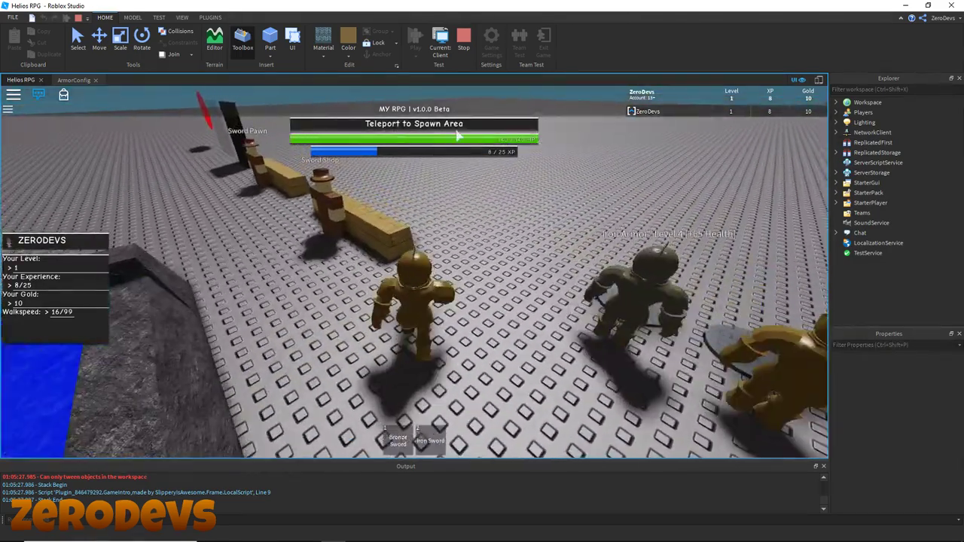
Trigger Teleport to Spawn Area again while jumping the character onto the Healing Fountain, and stop the playtest.
click(459, 130)
right_drag(419, 213, 417, 214)
key(w)
key(space)
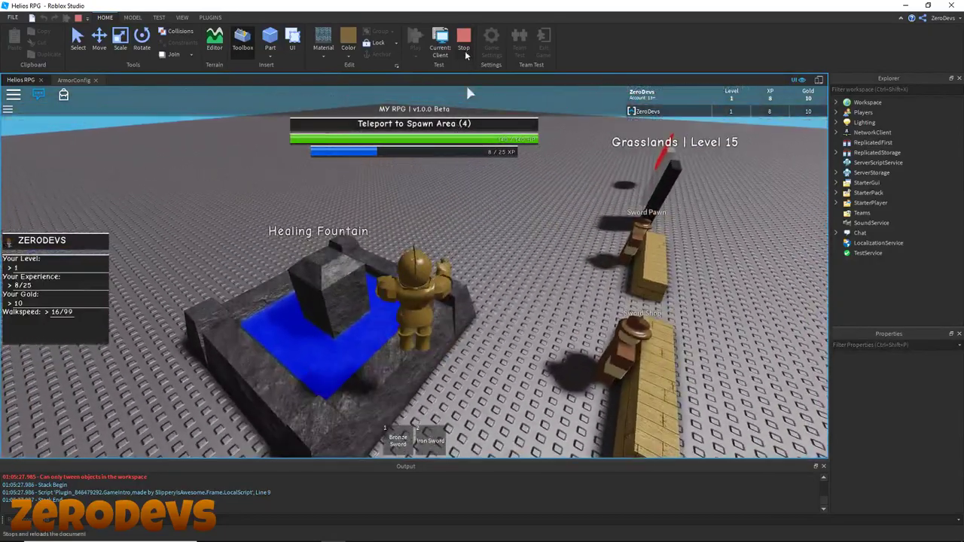
key(d)
key(s)
right_drag(476, 113, 455, 108)
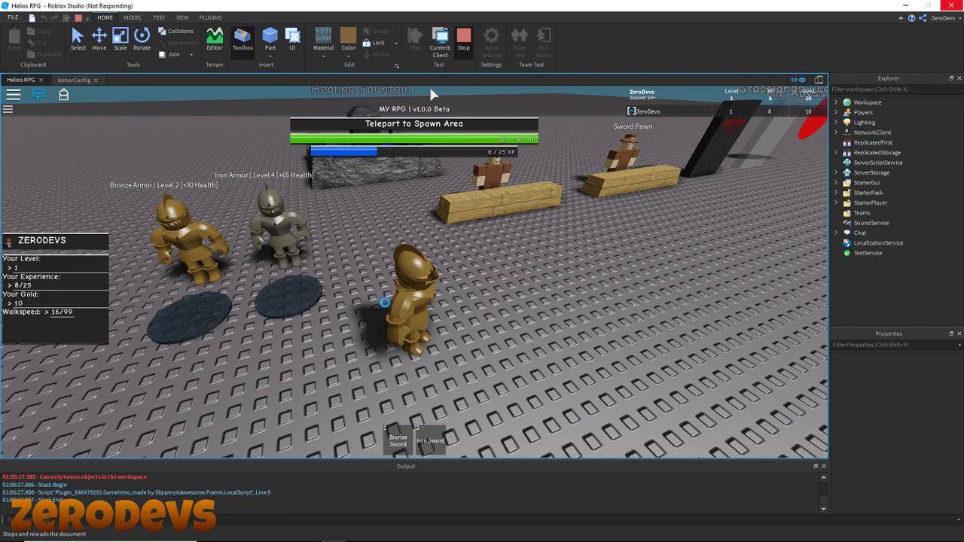
click(464, 39)
right_drag(486, 197, 495, 209)
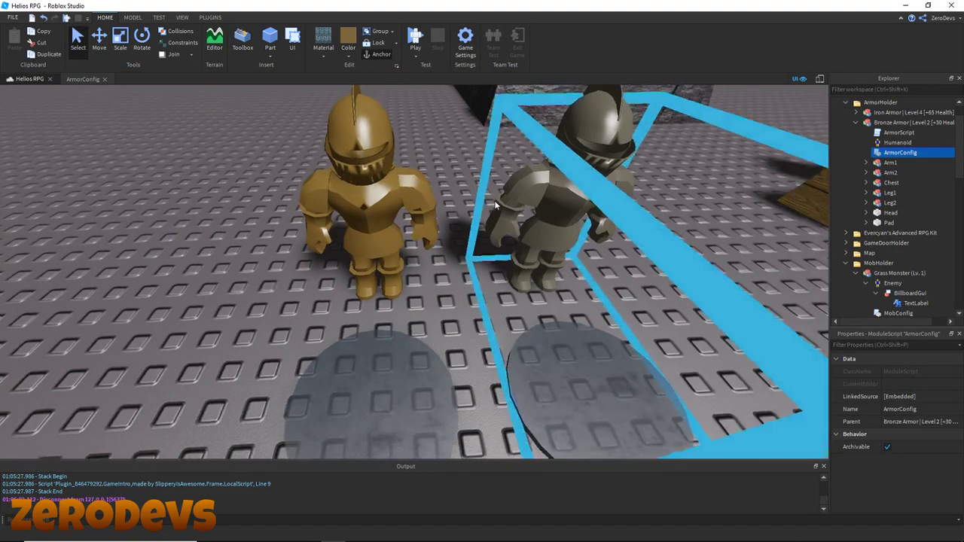
Look over the two armor stands, collapse the Bronze Armor model's contents and select the ArmorHolder folder.
scroll(496, 213, down, 5)
click(506, 264)
scroll(473, 293, up, 6)
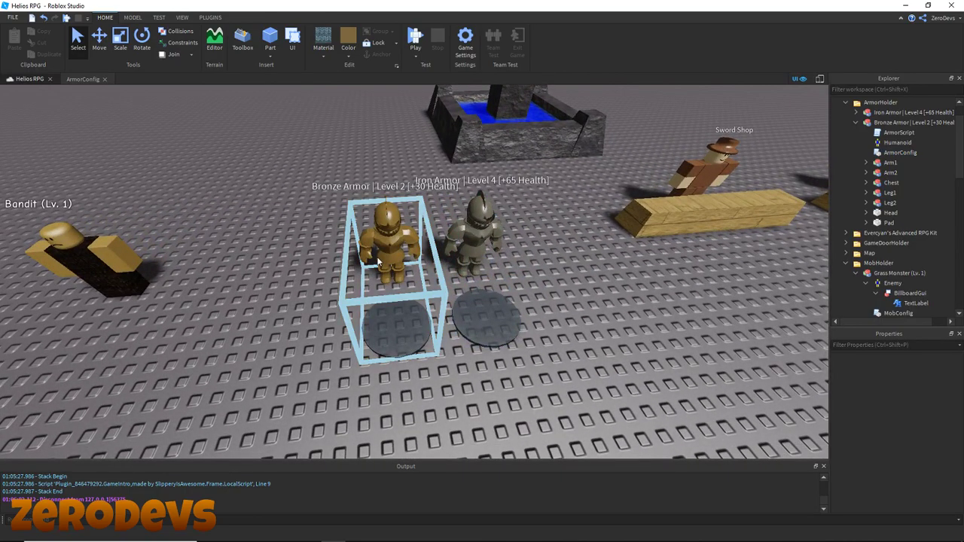
key(w)
key(d)
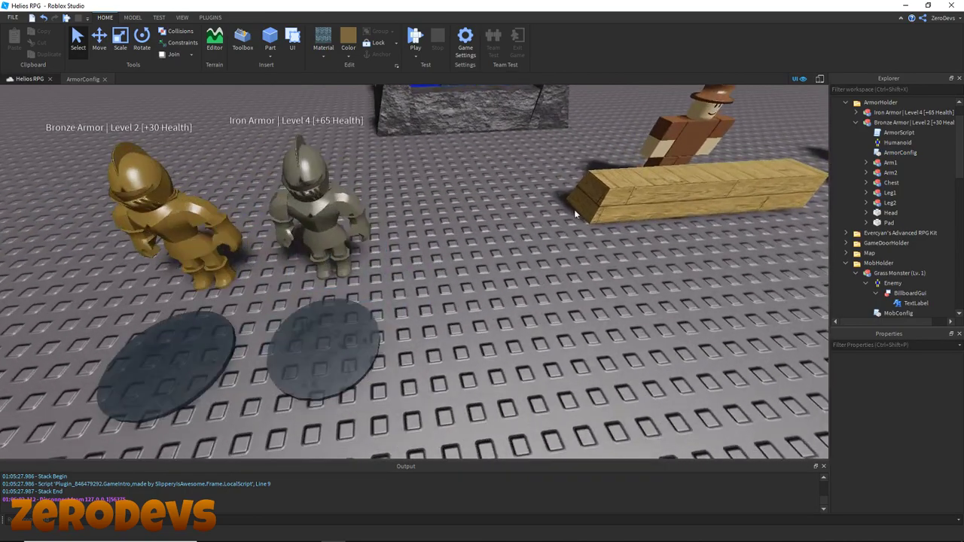
key(s)
key(a)
click(855, 123)
click(859, 102)
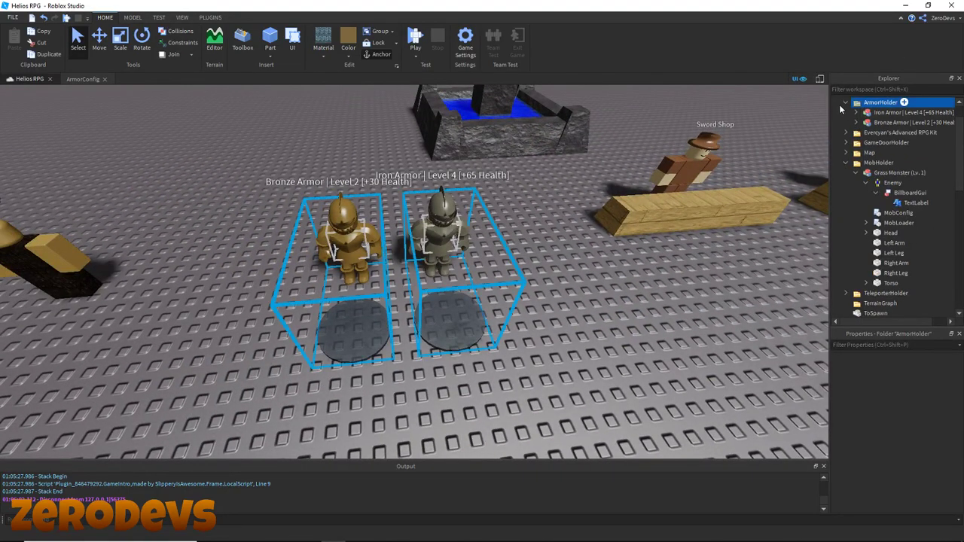
Look through ReplicatedStorage and ServerScriptService, and check the contents of the GameGuis folder.
scroll(876, 230, down, 4)
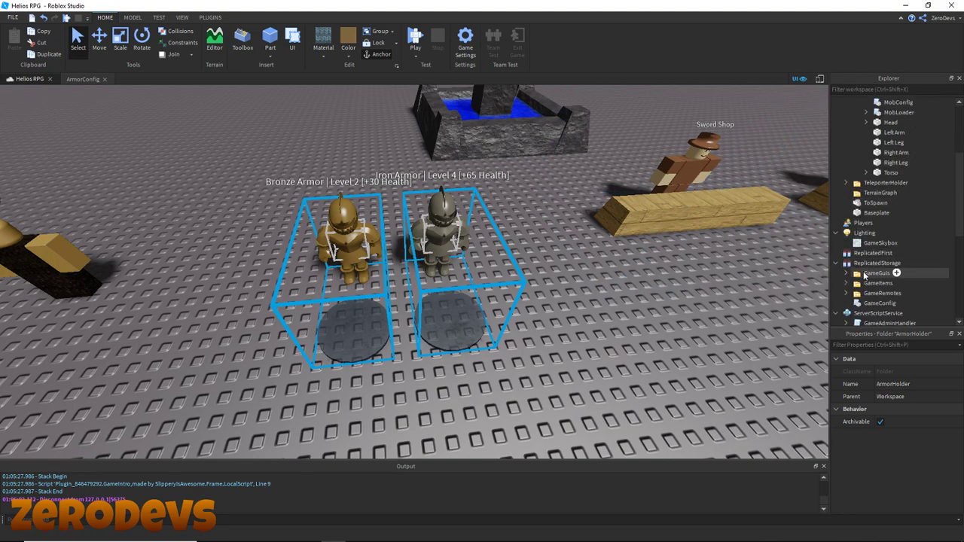
click(847, 274)
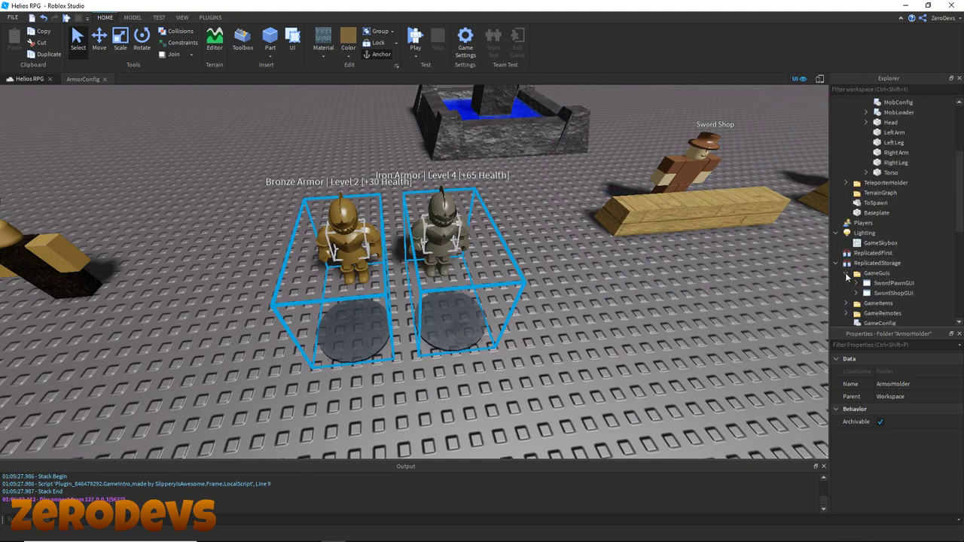
click(846, 274)
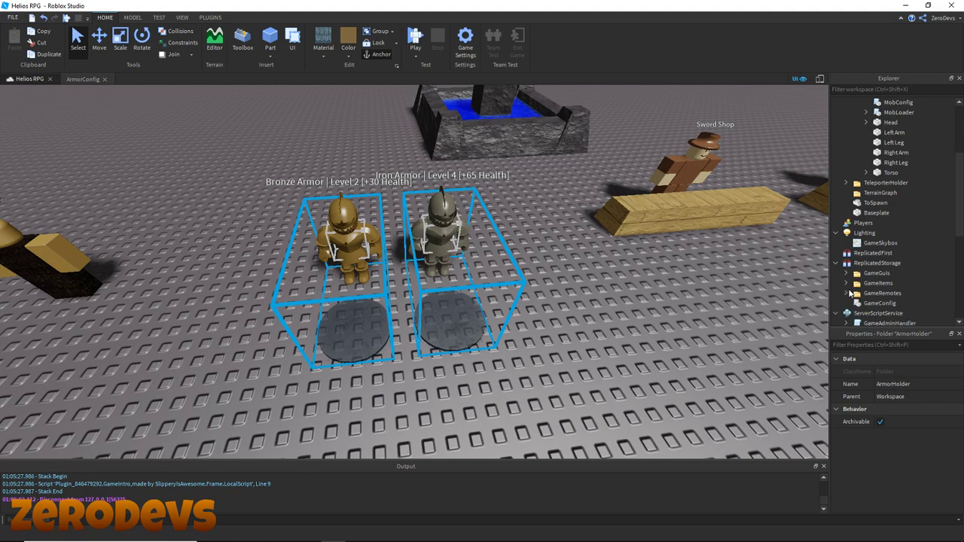
scroll(850, 294, down, 1)
scroll(850, 294, down, 2)
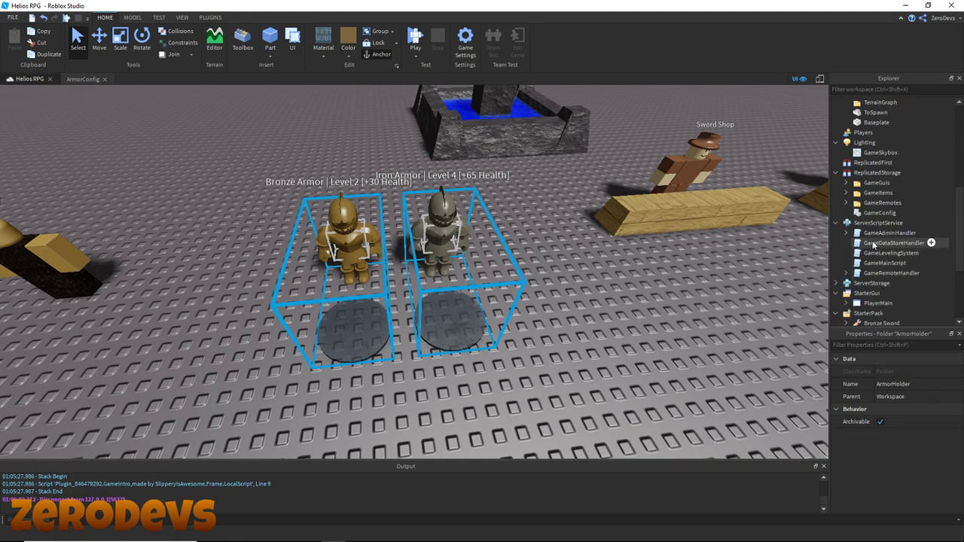
scroll(873, 242, up, 3)
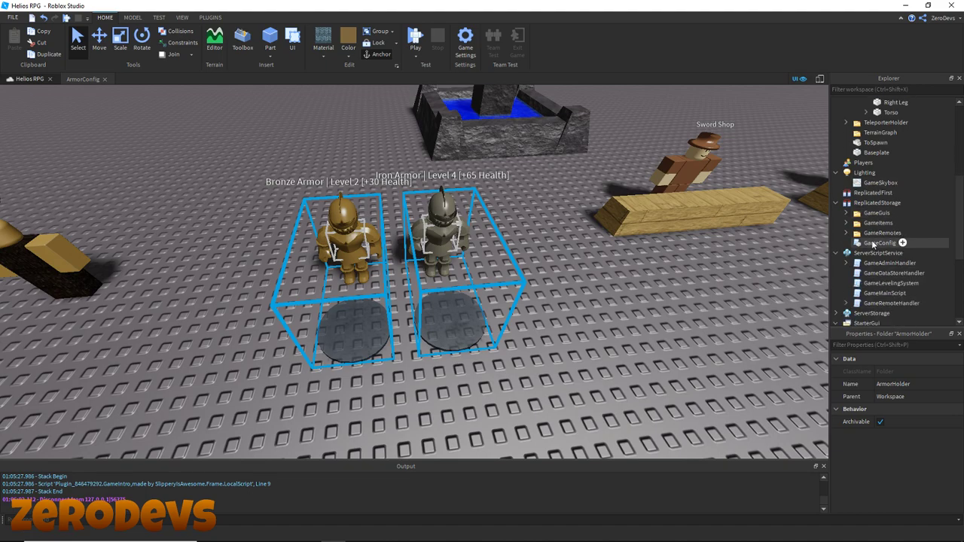
scroll(875, 260, down, 3)
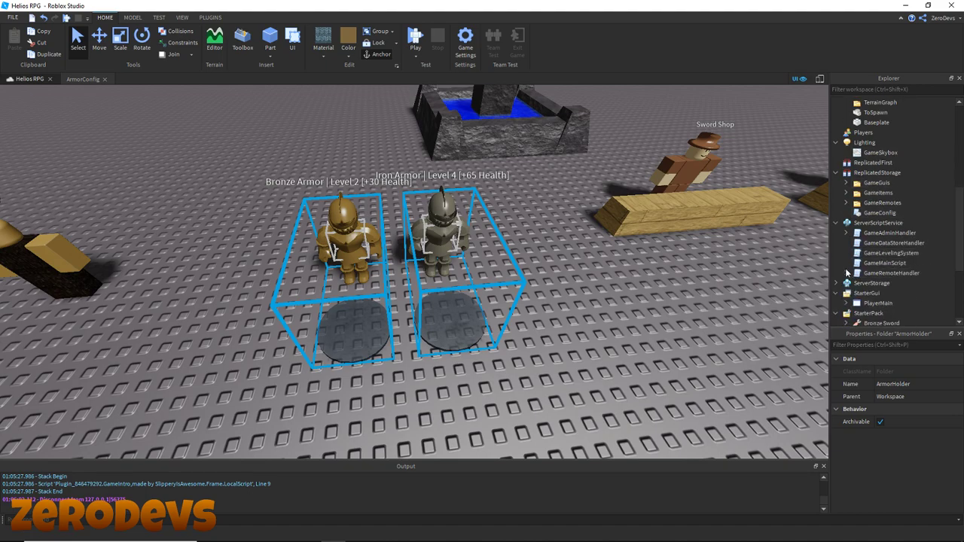
Open GameMainScript, GameLevelingSystem, GameDataStoreHandler and GameAdminHandler one after another to examine their code.
double_click(878, 263)
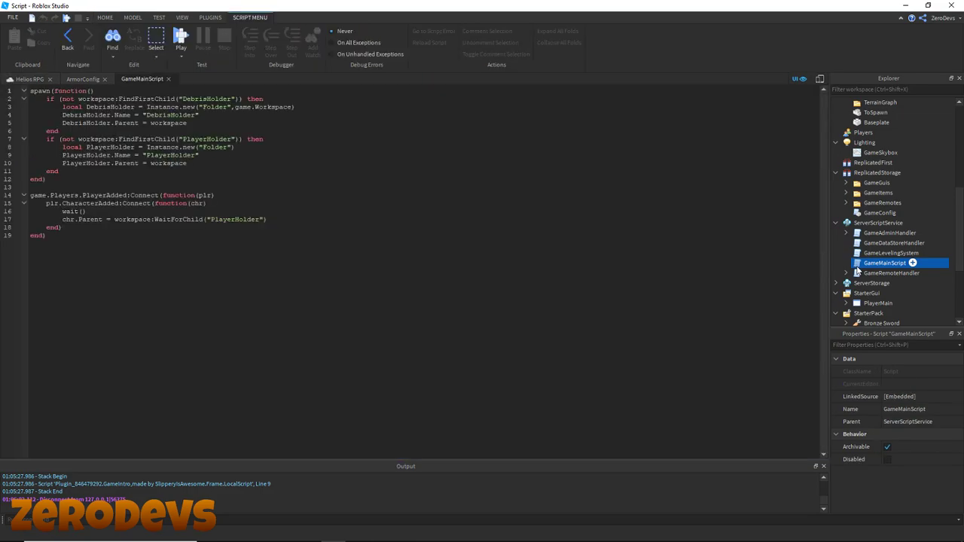
double_click(875, 253)
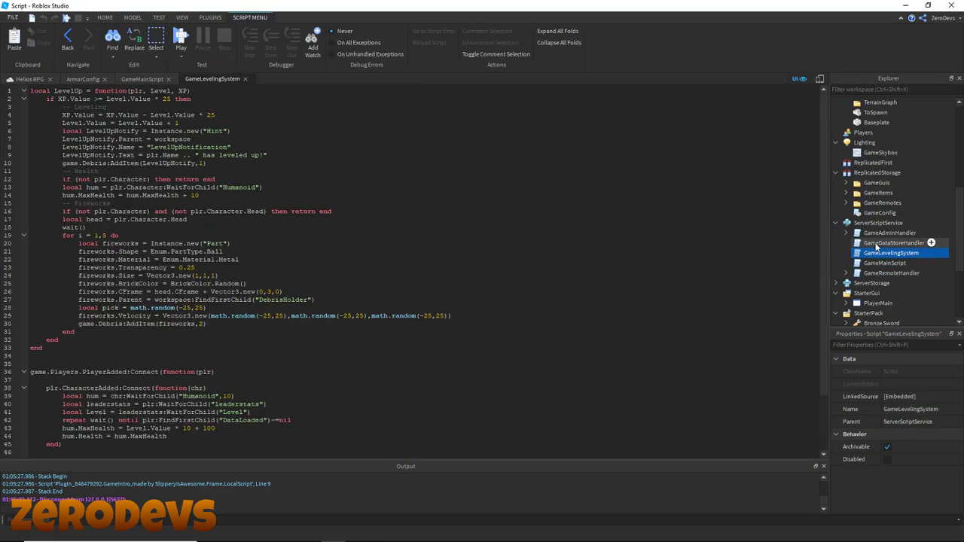
double_click(882, 243)
double_click(882, 233)
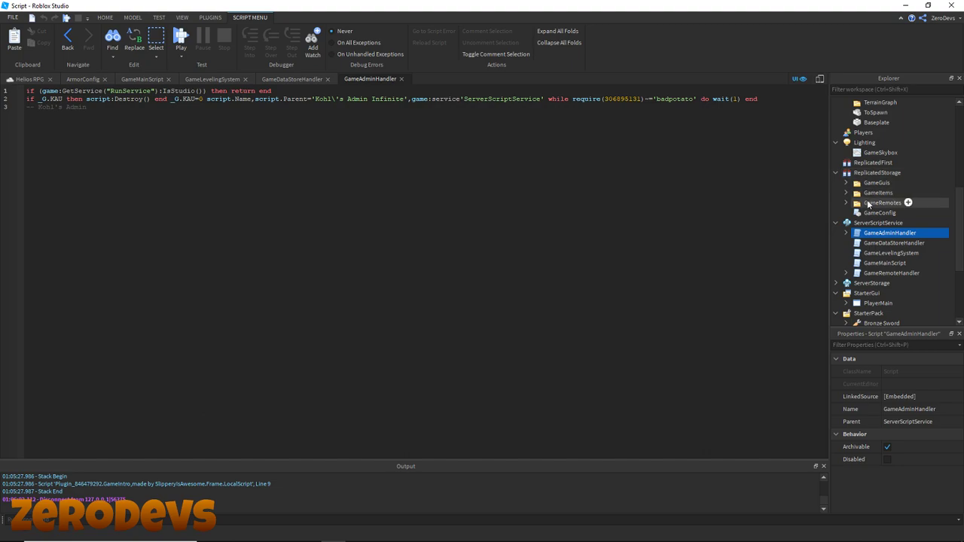
In the GameConfig module, set Game_Title to "Helios RPG", checking the game's name on the Roblox Develop page in Chrome.
double_click(876, 213)
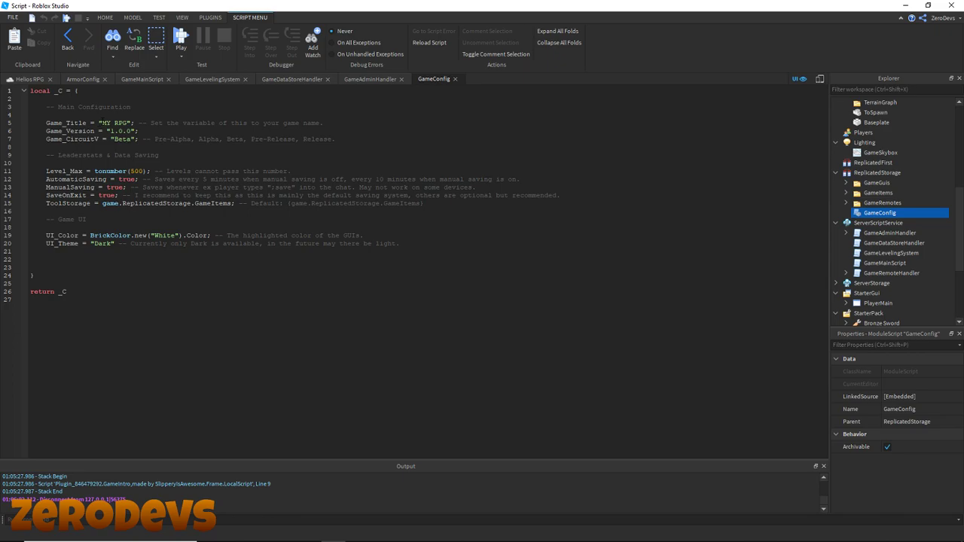
click(115, 122)
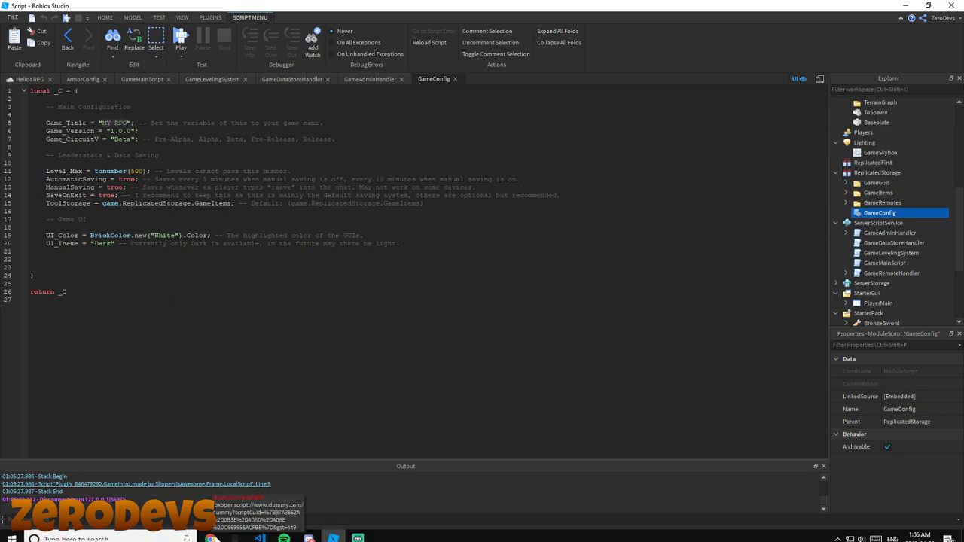
click(210, 533)
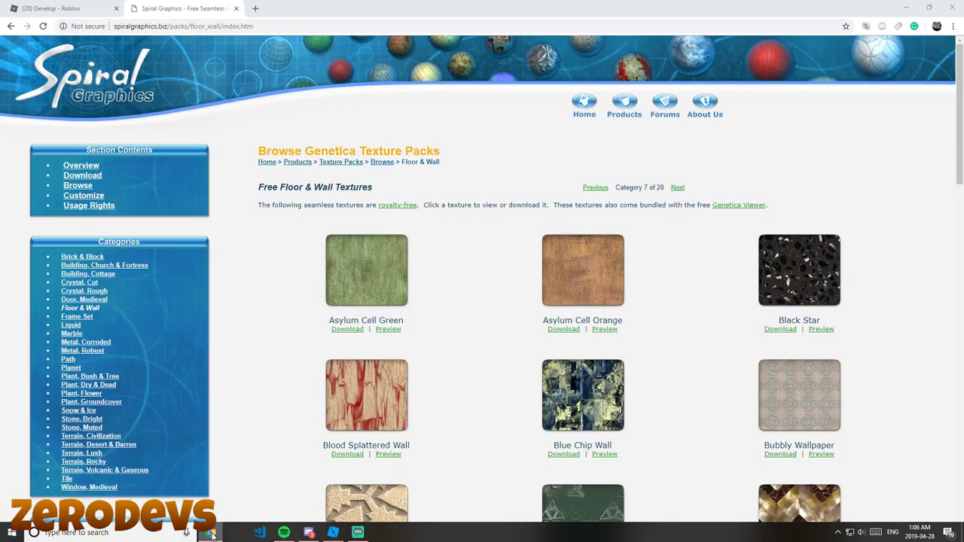
click(79, 9)
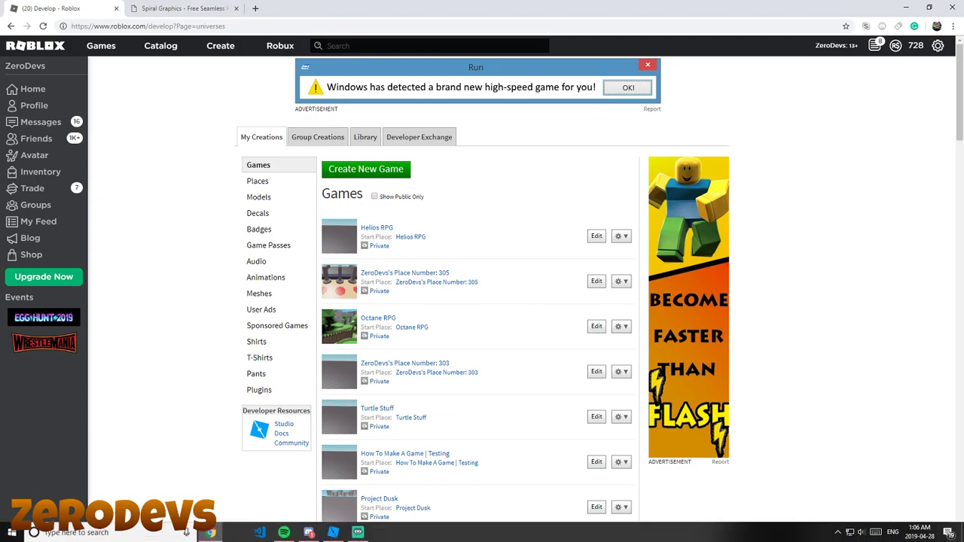
click(333, 532)
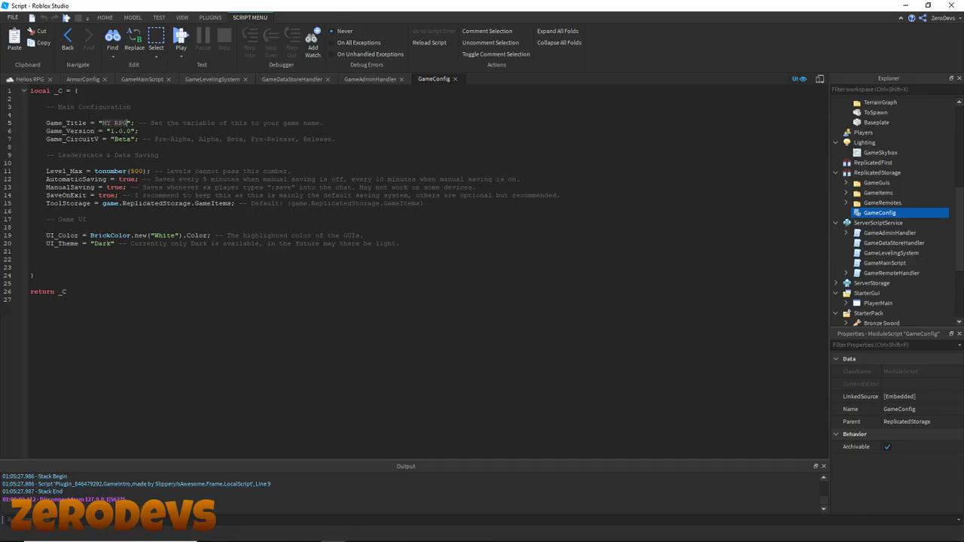
text(Helios)
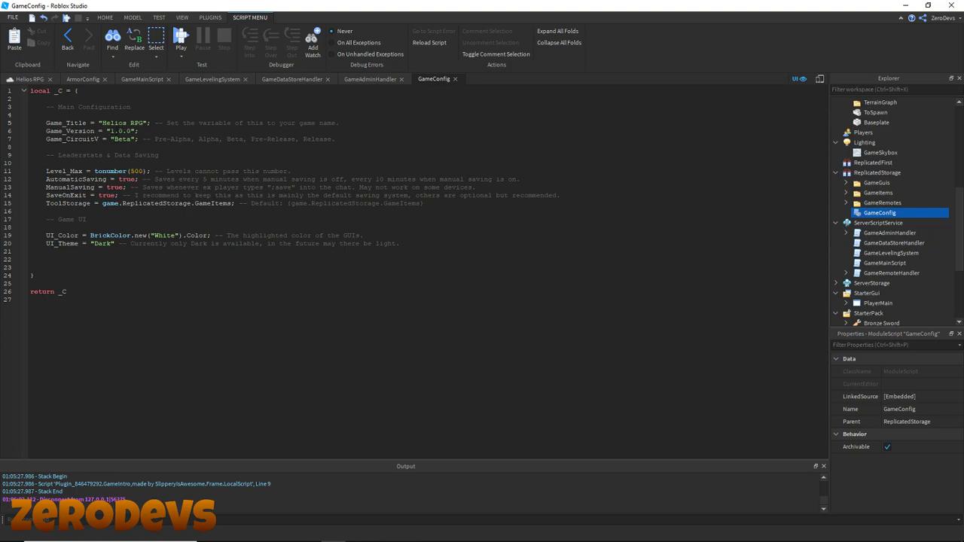
Set Game_CircuitV to "Pre-Alpha" in GameConfig.
double_click(120, 139)
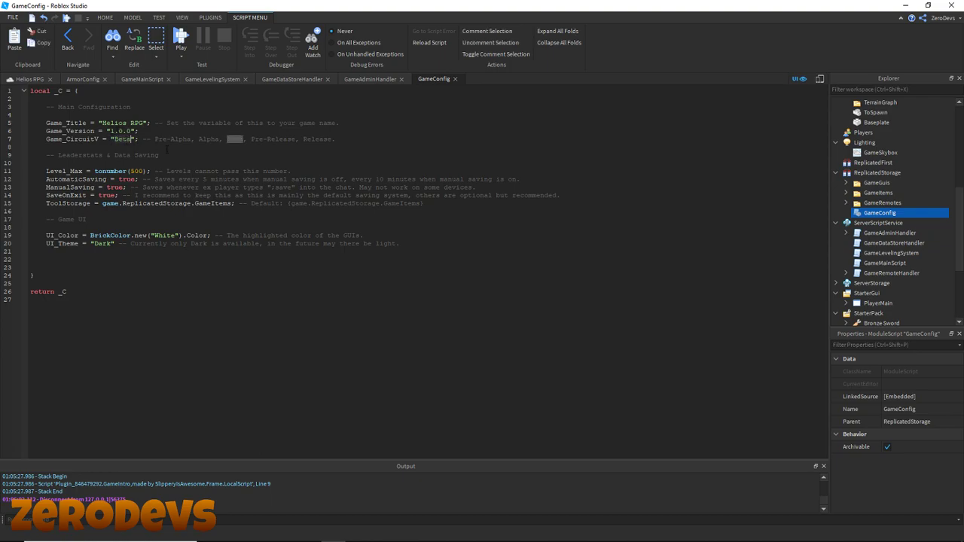
double_click(127, 140)
double_click(122, 140)
text(Pre-Alpa)
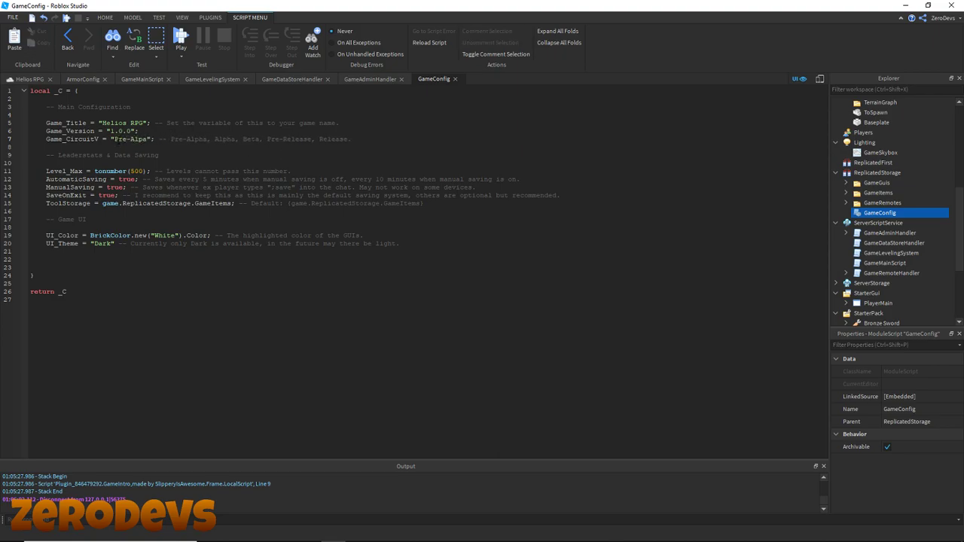
key(BackSpace)
text(ha)
Set ManualSaving to false and Level_Max to 50 in GameConfig.
double_click(138, 171)
double_click(115, 187)
text(false)
double_click(128, 179)
double_click(136, 171)
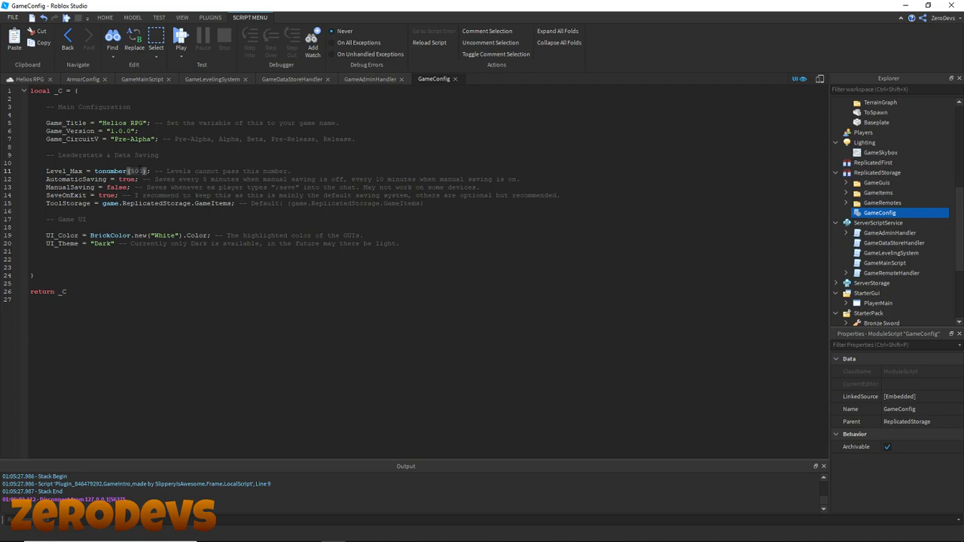
text(50)
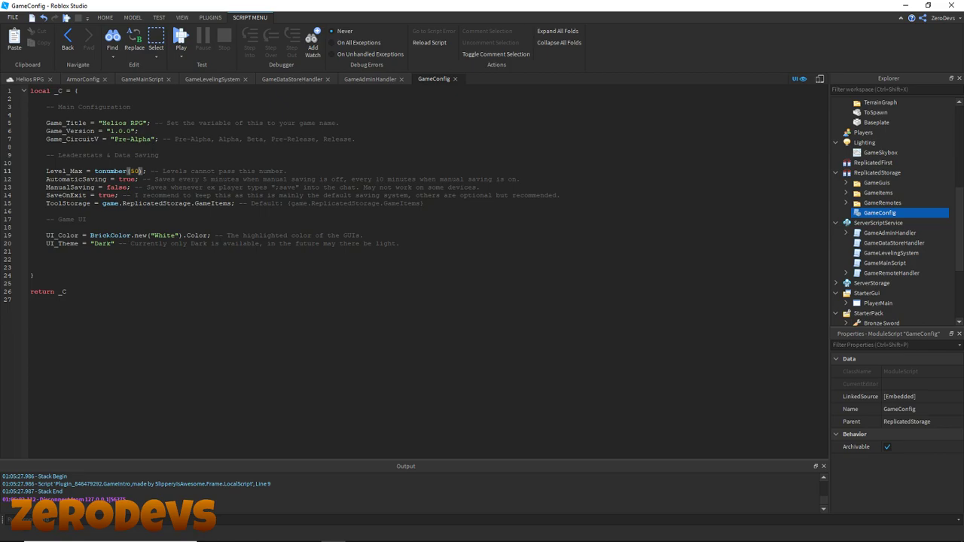
Return to the Helios RPG place view and examine the IgnoreGuiInset property of the PlayerMain ScreenGui in StarterGui.
click(36, 80)
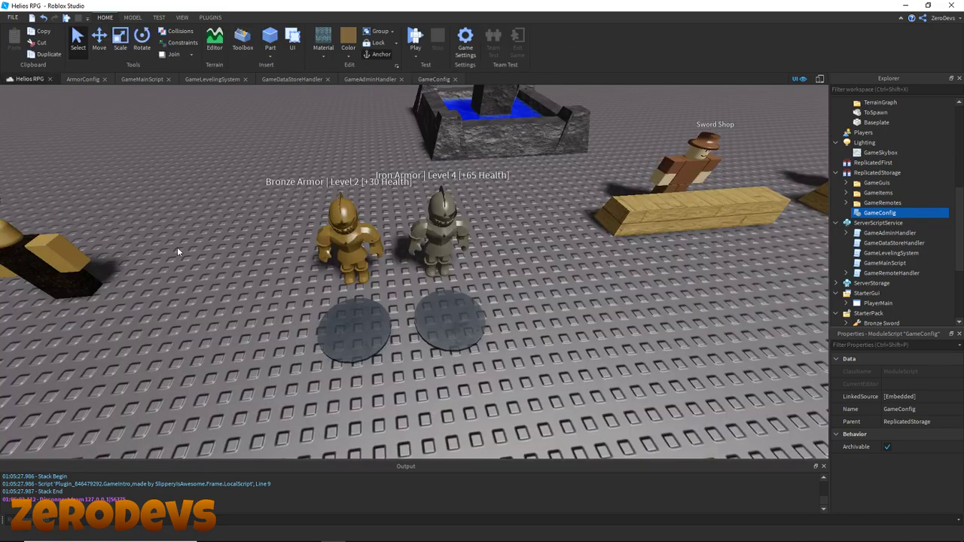
right_drag(246, 205, 490, 206)
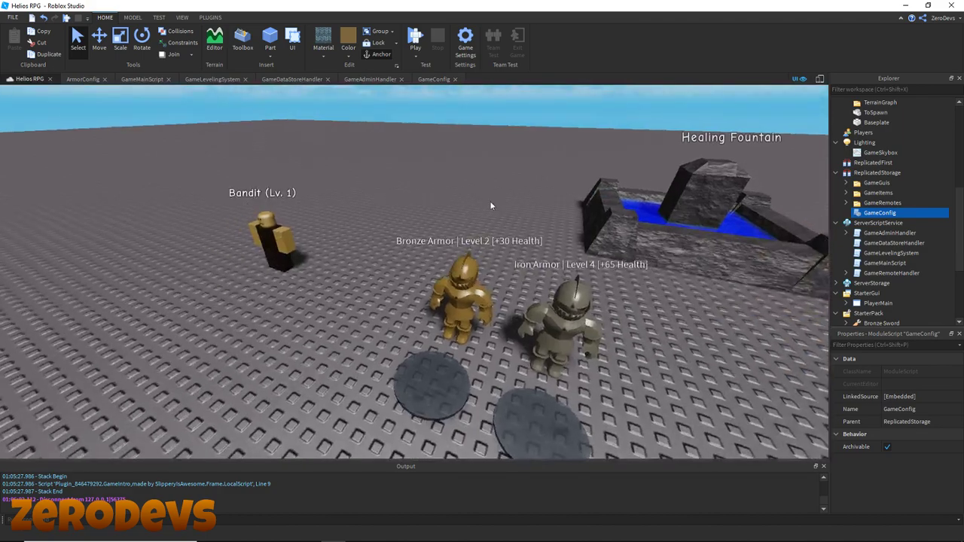
click(868, 304)
click(905, 447)
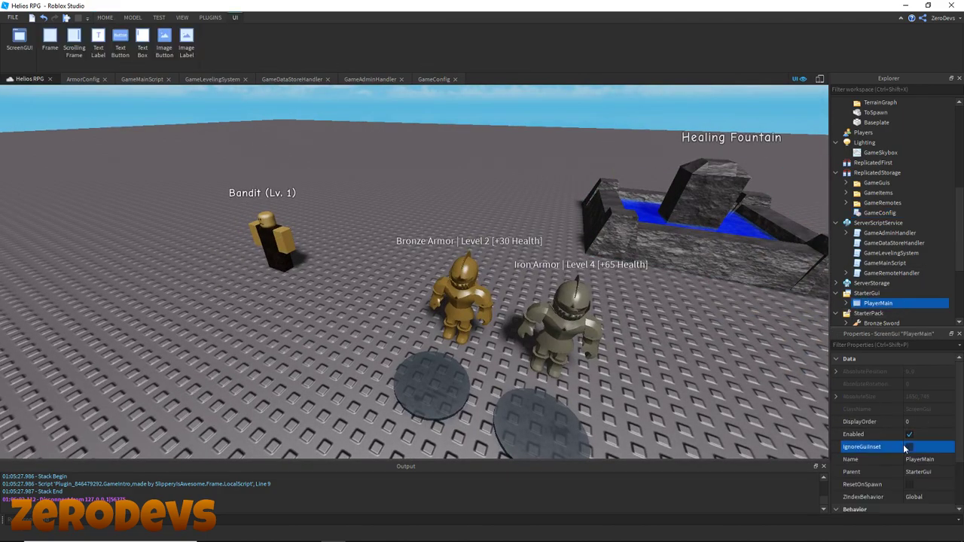
click(909, 448)
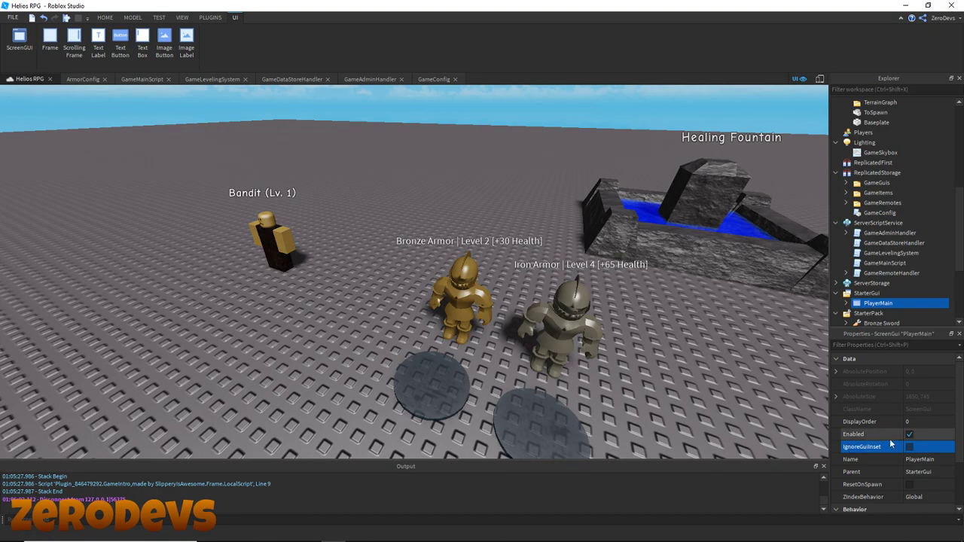
right_drag(795, 309, 785, 303)
Start a playtest, walk the character to the Bandit and defeat it with the Iron Sword.
click(68, 18)
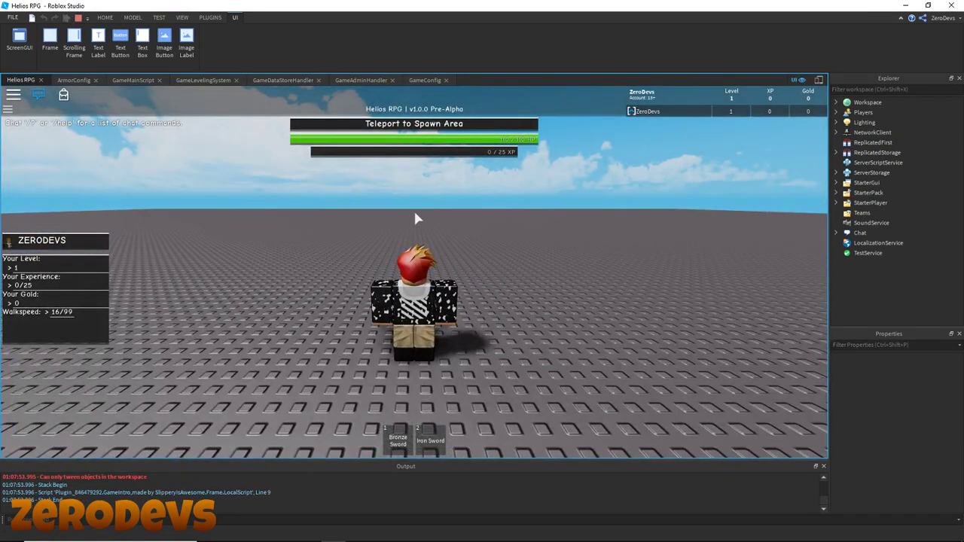
right_drag(373, 276, 488, 212)
key(w)
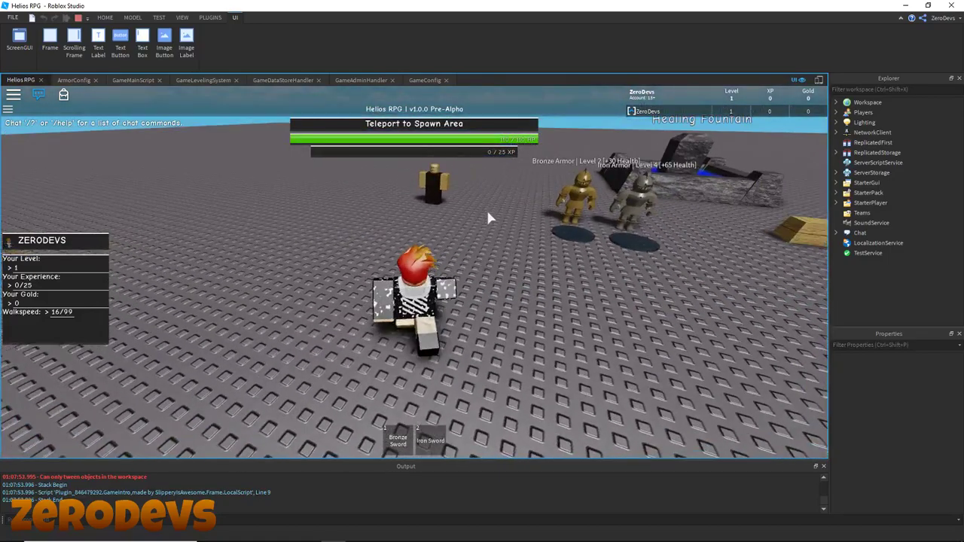
key(2)
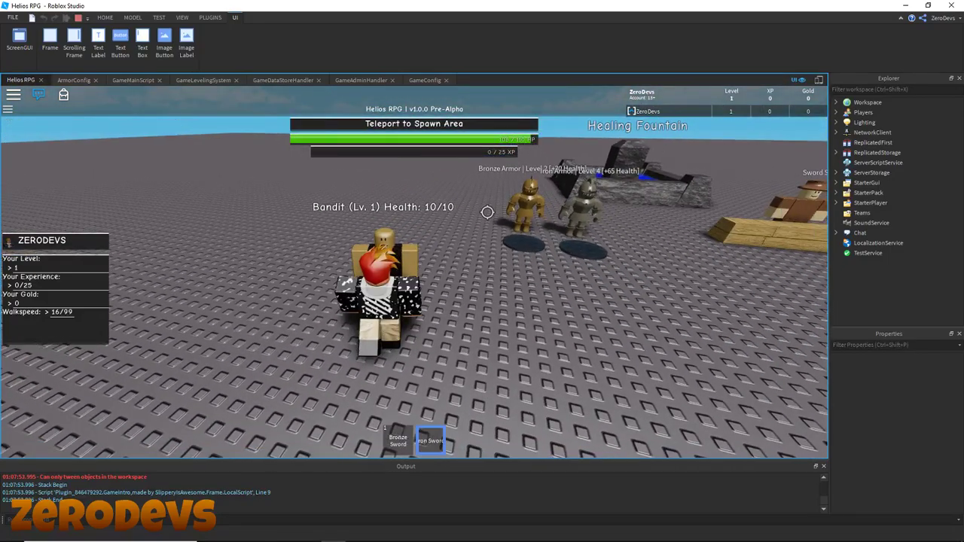
click(487, 212)
click(487, 213)
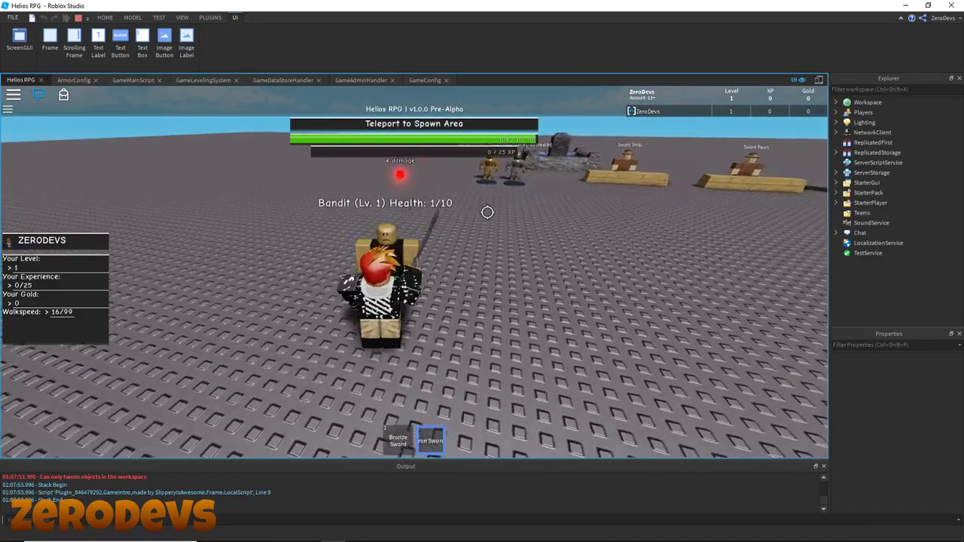
click(487, 213)
Run the character around near the armor stands, and attack the respawned Bandit with the Iron Sword until it is defeated.
key(w)
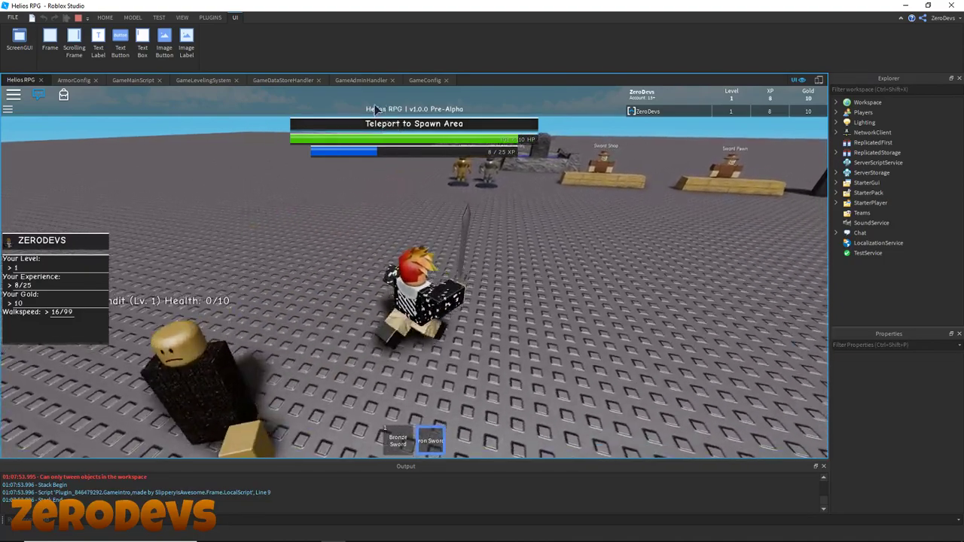
key(w)
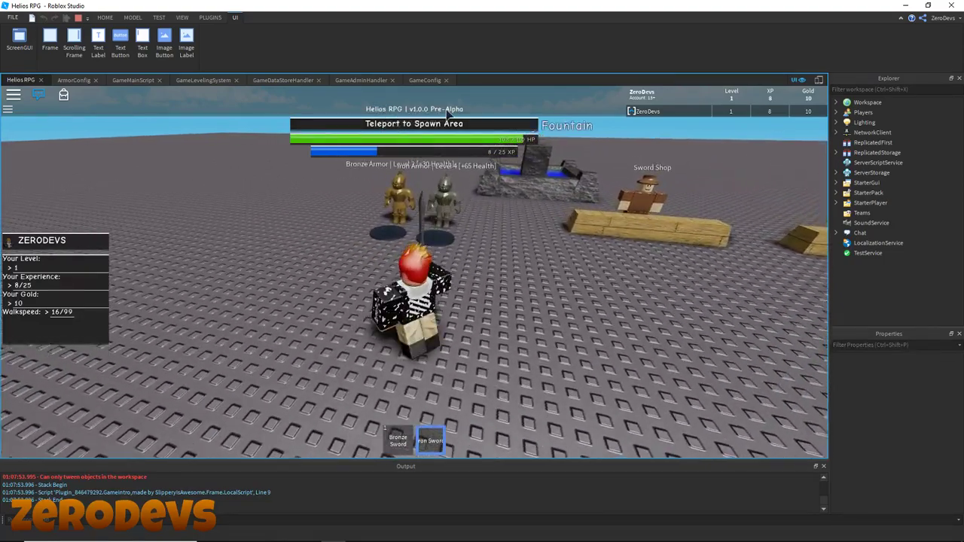
key(a)
key(w)
key(a)
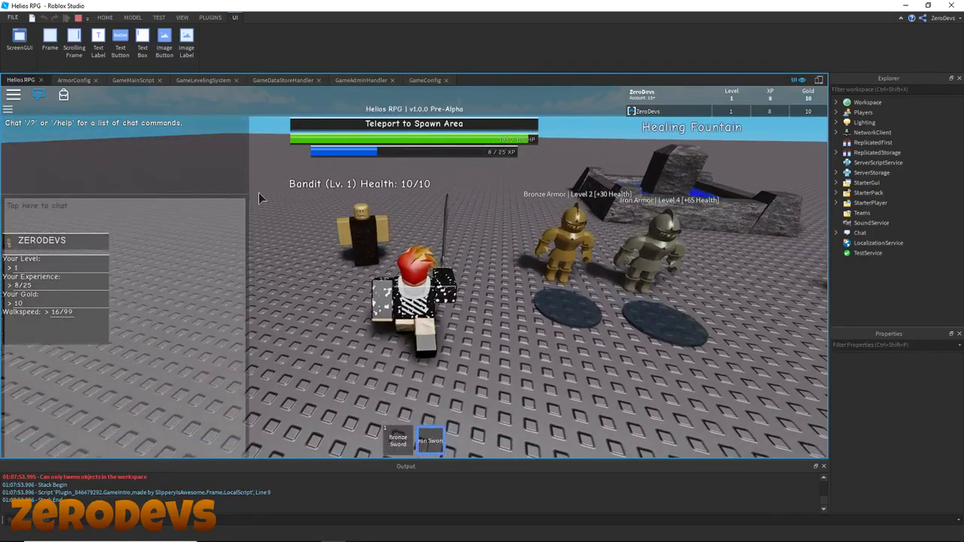
key(s)
click(431, 227)
key(s)
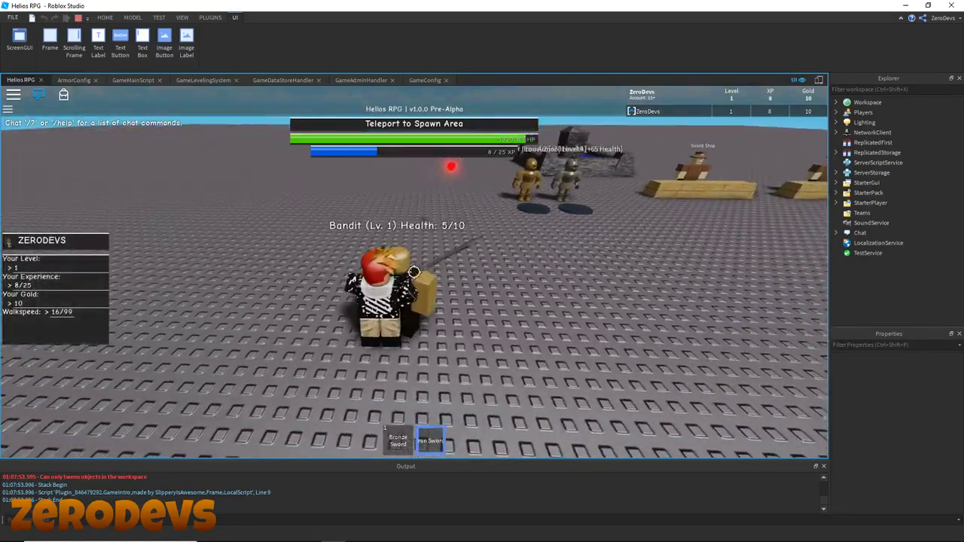
click(415, 269)
click(414, 272)
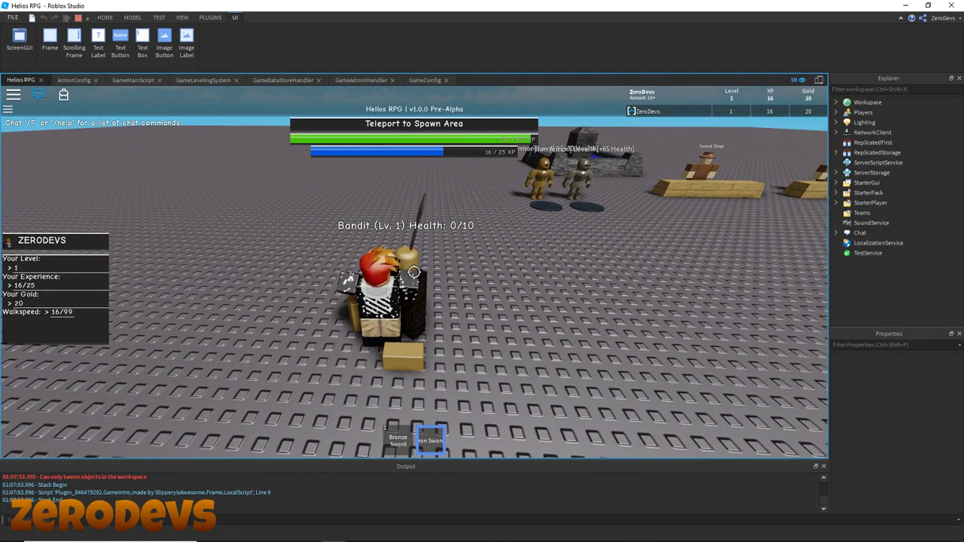
Finish the fight with the Bandit, put away the Iron Sword and stop the playtest.
click(414, 272)
key(shift)
key(shift)
key(w)
key(2)
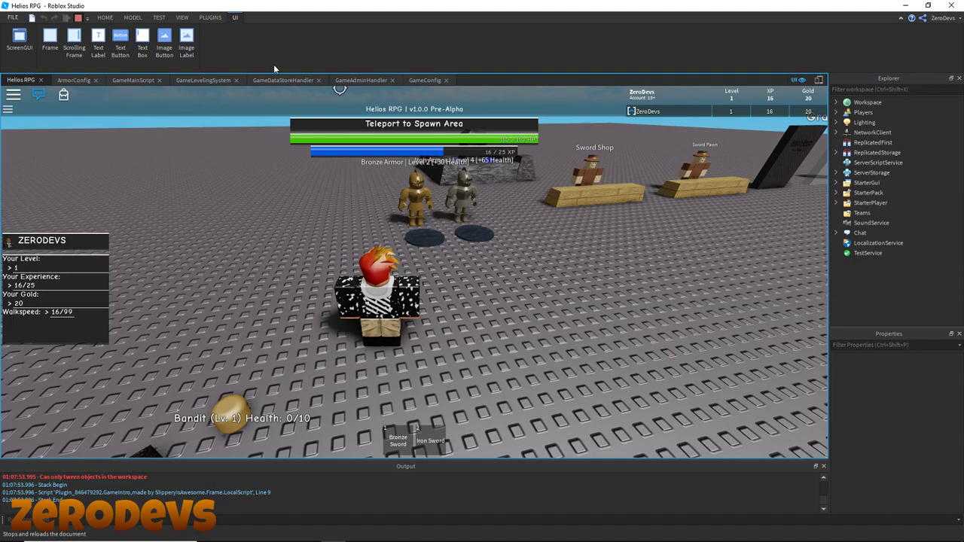
click(78, 17)
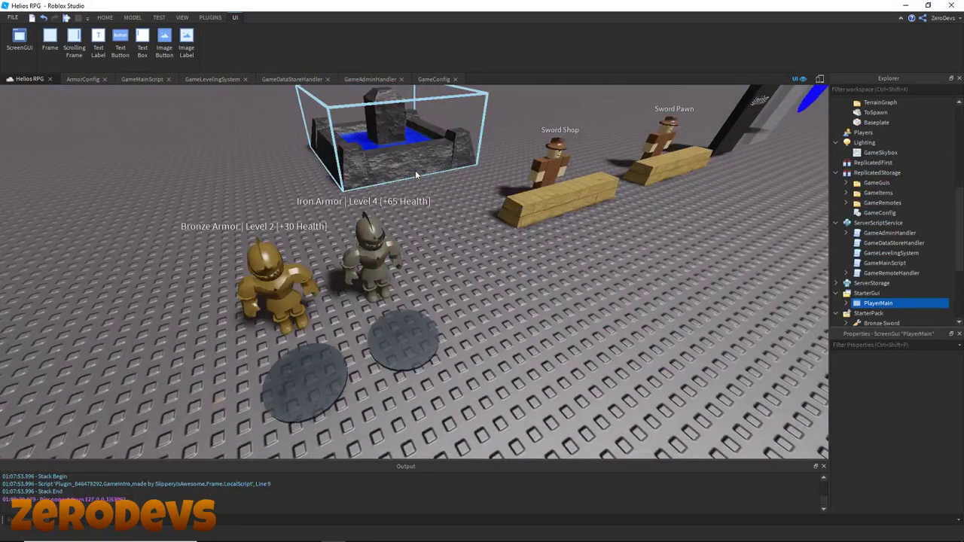
Move the Grasslands level door across the baseplate to the open ground in front of the armor stands.
click(538, 310)
key(w)
right_drag(539, 310, 554, 288)
key(w)
click(493, 297)
drag(463, 299, 582, 381)
right_drag(582, 381, 582, 381)
key(s)
drag(581, 381, 582, 381)
key(w)
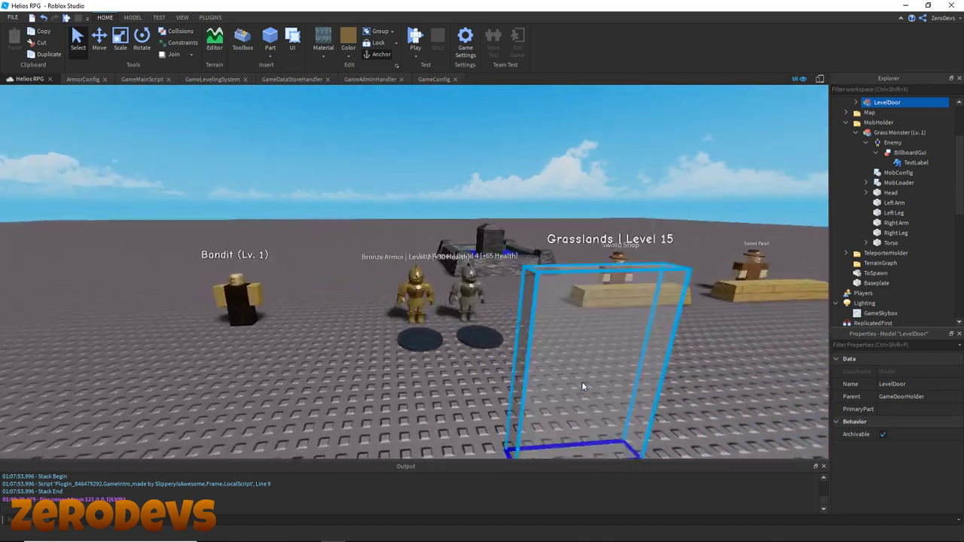
right_drag(581, 381, 582, 382)
drag(582, 381, 392, 345)
scroll(876, 177, up, 1)
Delete the extra LevelDoor from GameDoorHolder, keeping the one in front of the armor stands.
click(886, 123)
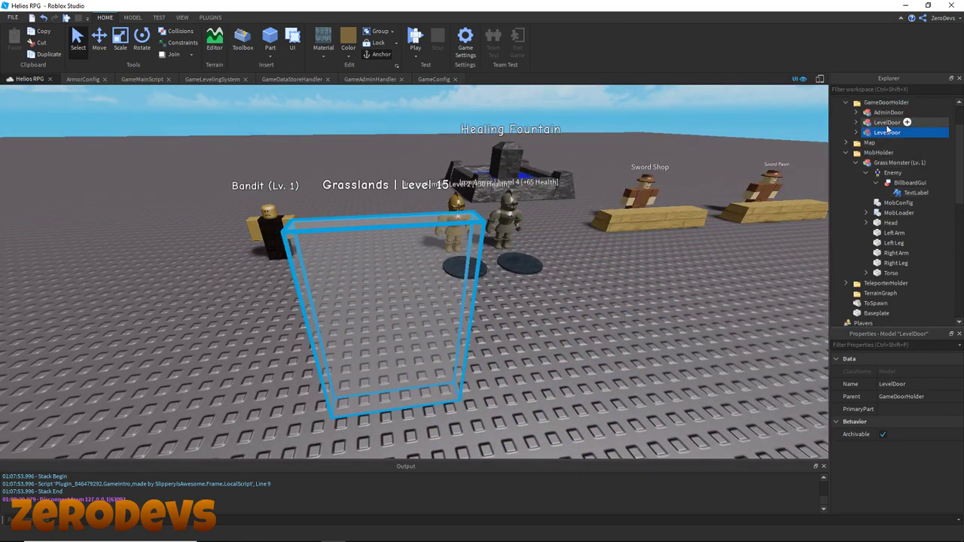
right_click(887, 124)
click(885, 113)
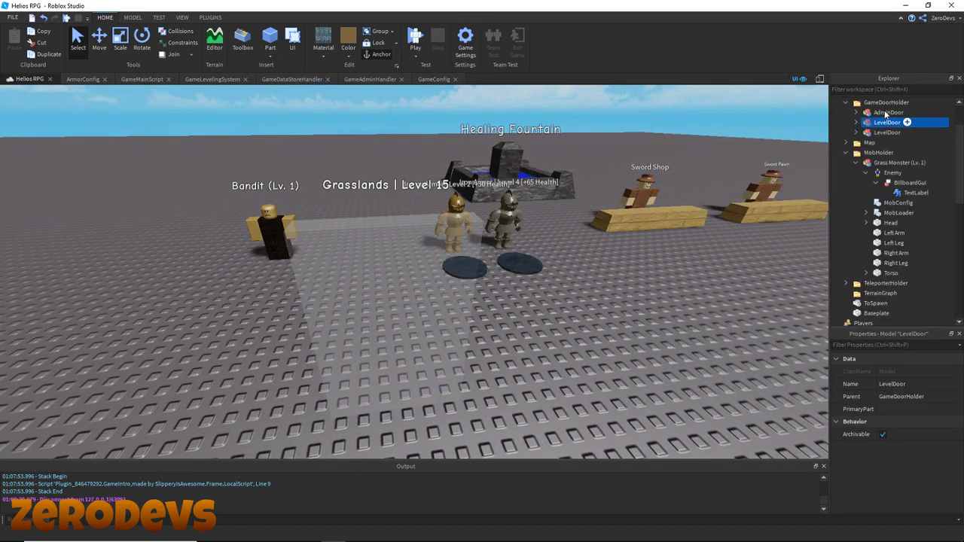
click(887, 123)
key(Delete)
right_click(888, 124)
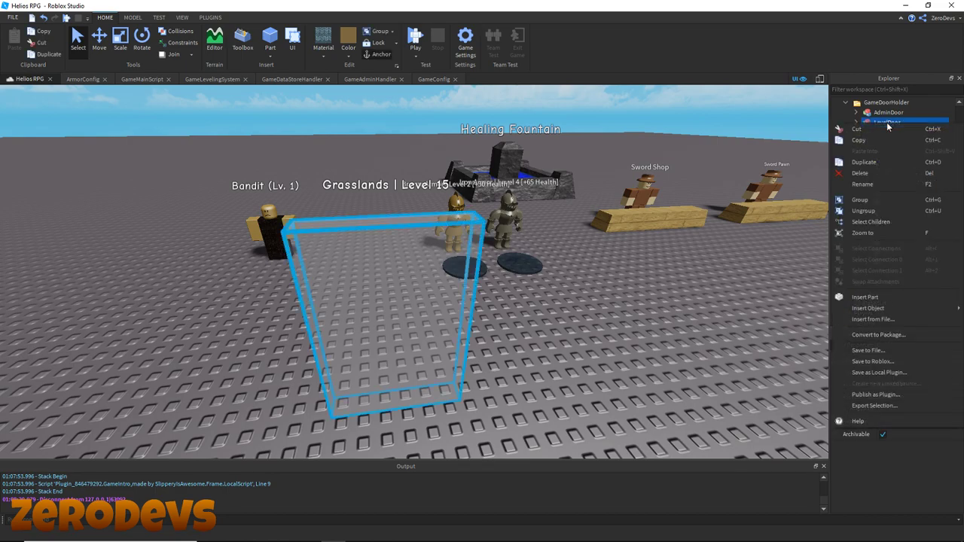
click(880, 123)
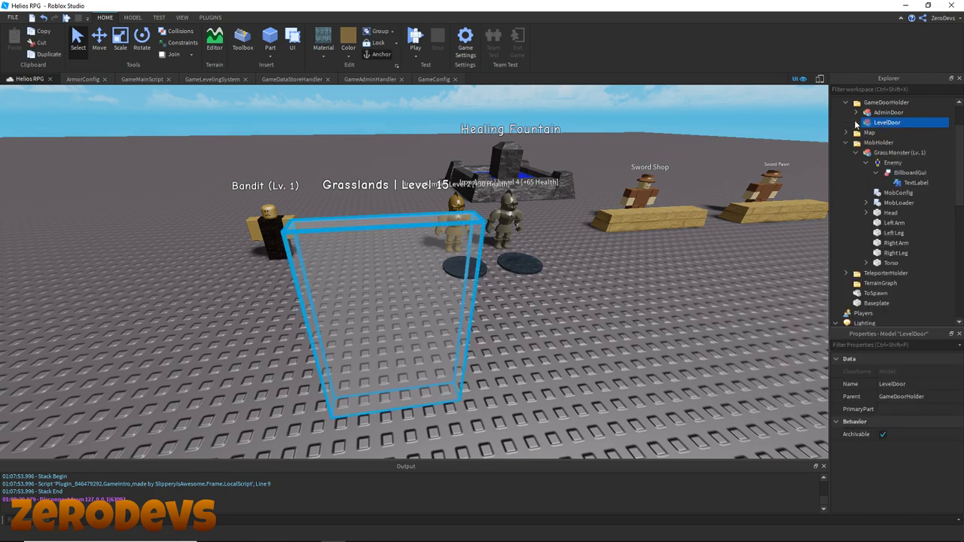
In the remaining door's LevelDoorConfig, set RequiredLevel to 1 and AreaName to "Cave".
click(857, 122)
click(889, 133)
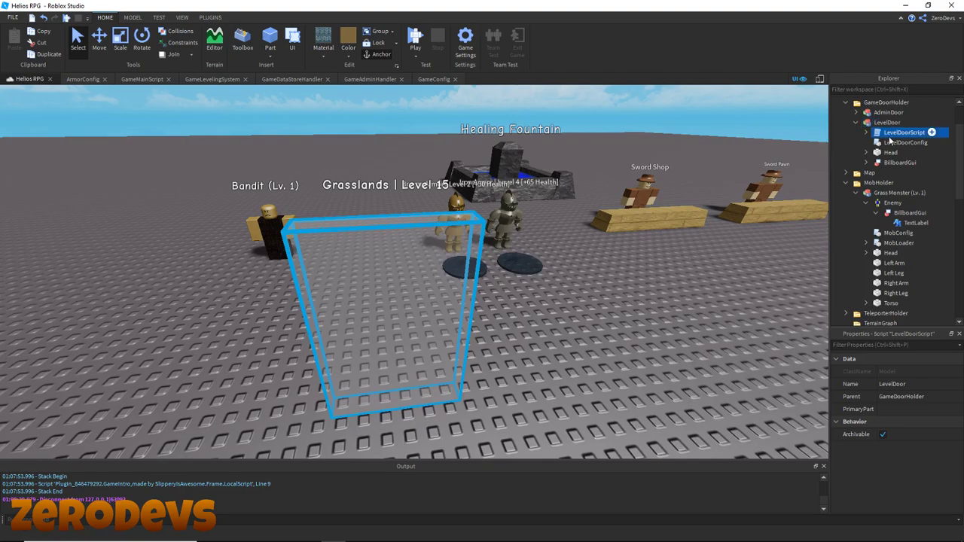
double_click(897, 143)
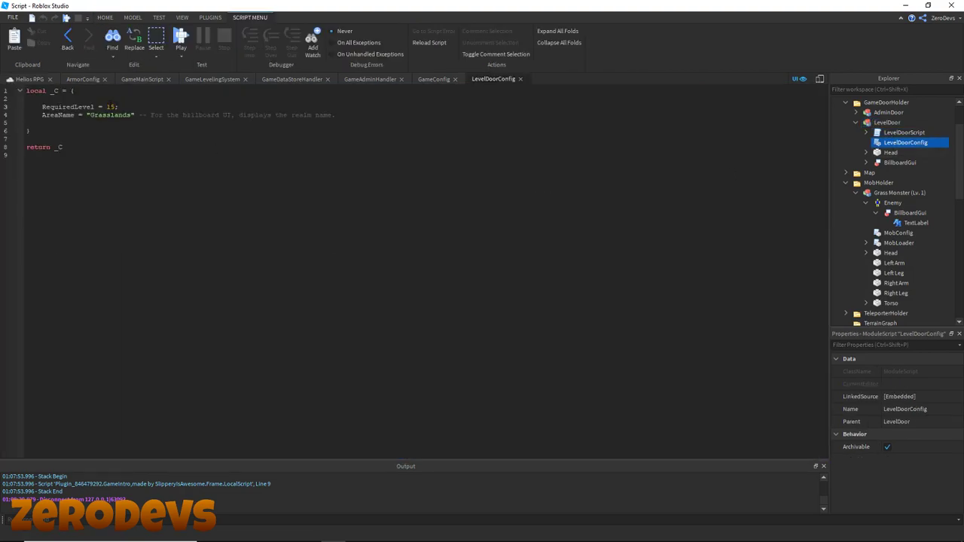
double_click(113, 106)
text(1)
double_click(118, 116)
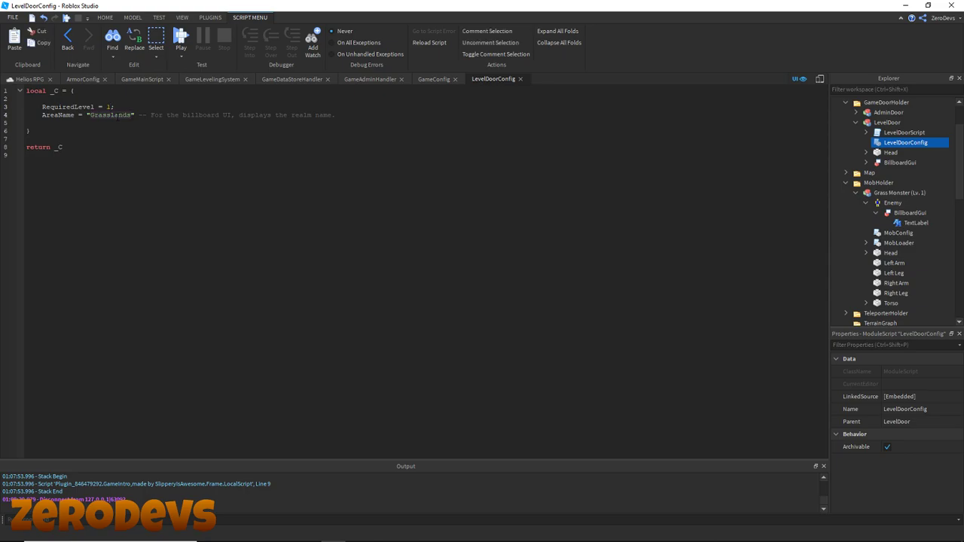
text(Cave)
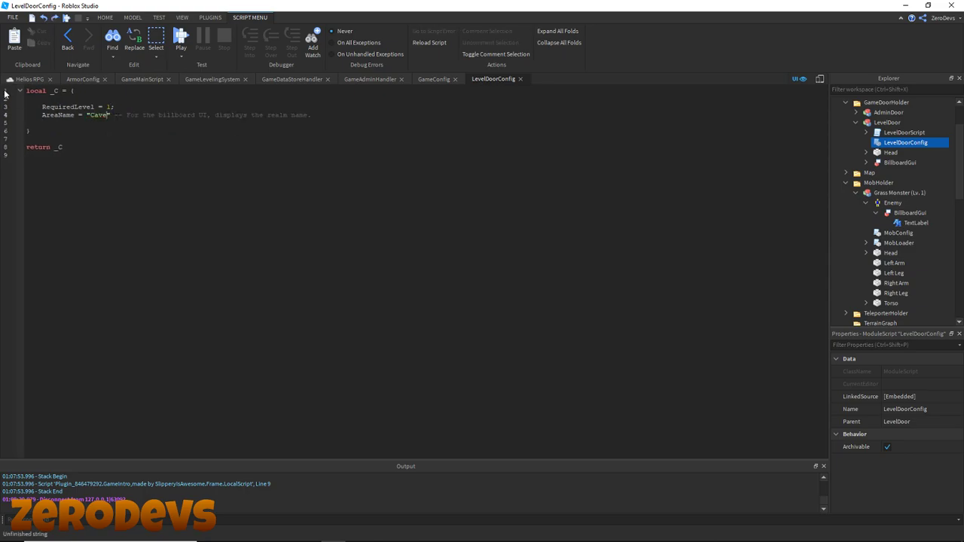
Set the level door's billboard TextLabel text to "Cave | Level 1" and move the door beside the Bandit.
click(29, 79)
click(889, 122)
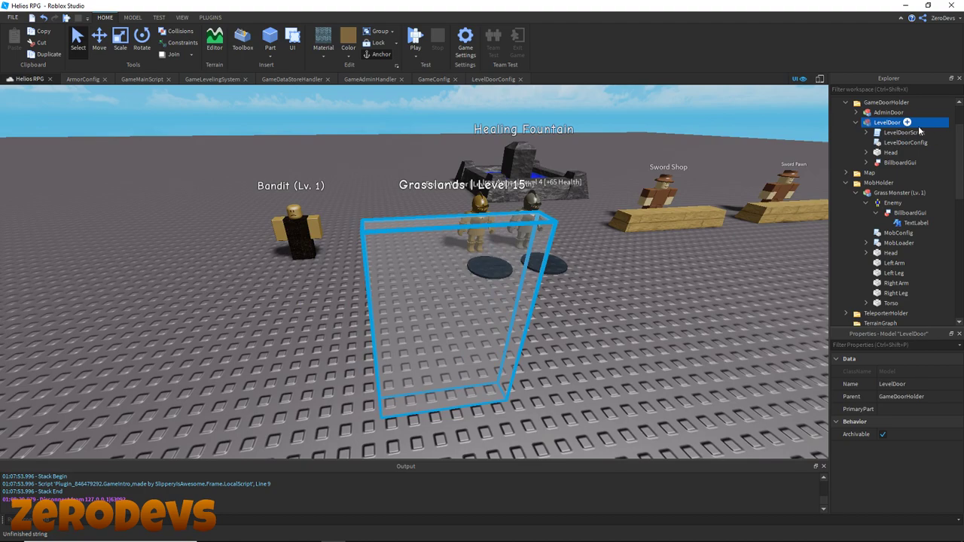
click(866, 162)
click(907, 172)
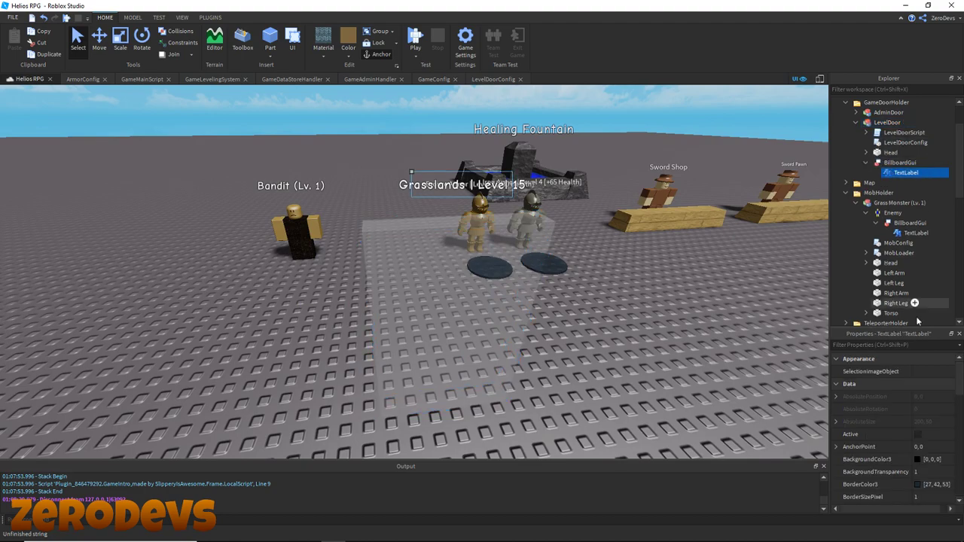
scroll(931, 430, down, 10)
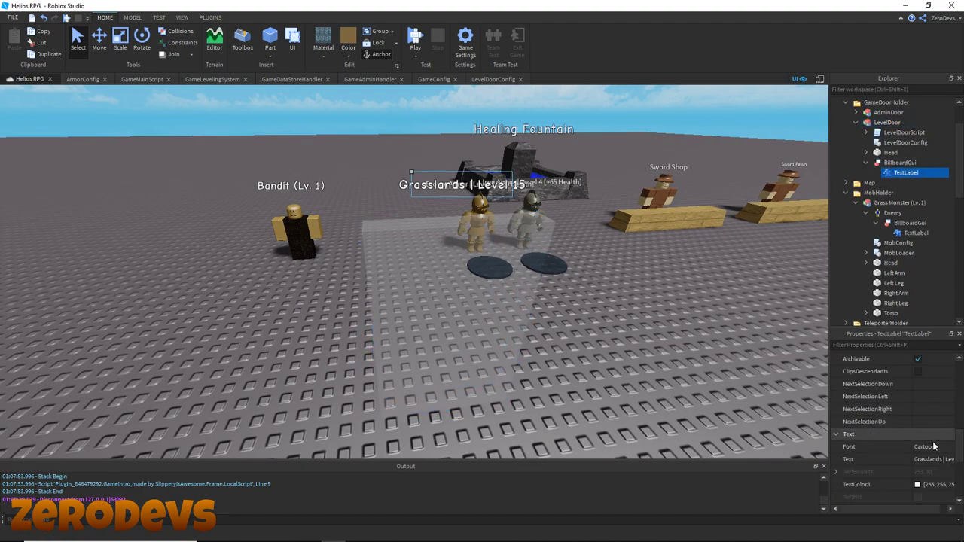
double_click(927, 459)
text(Cavev | Level 15)
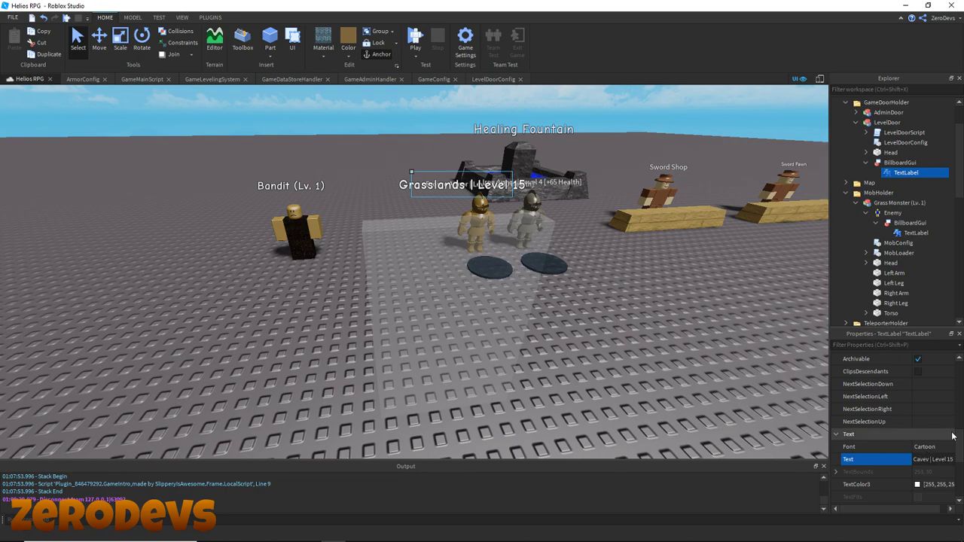
key(BackSpace)
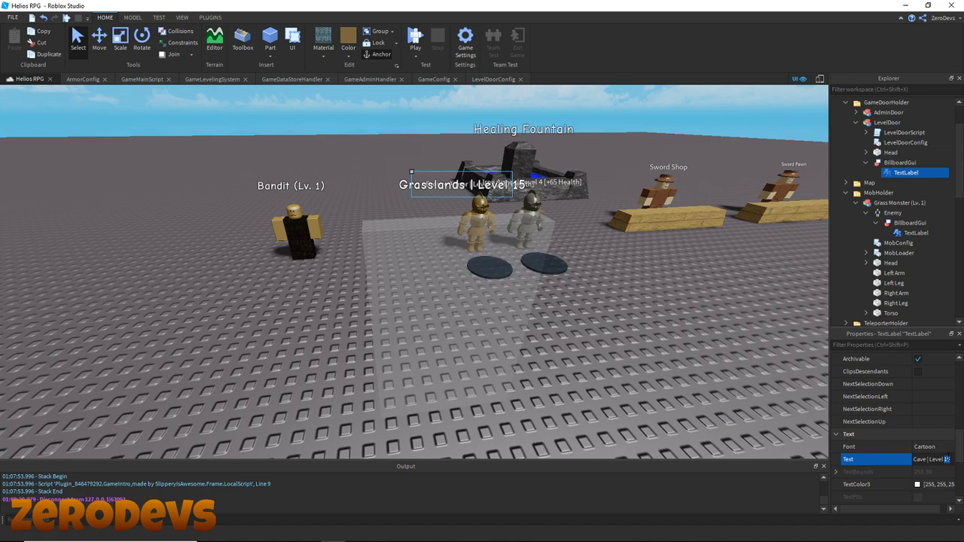
key(Return)
click(464, 327)
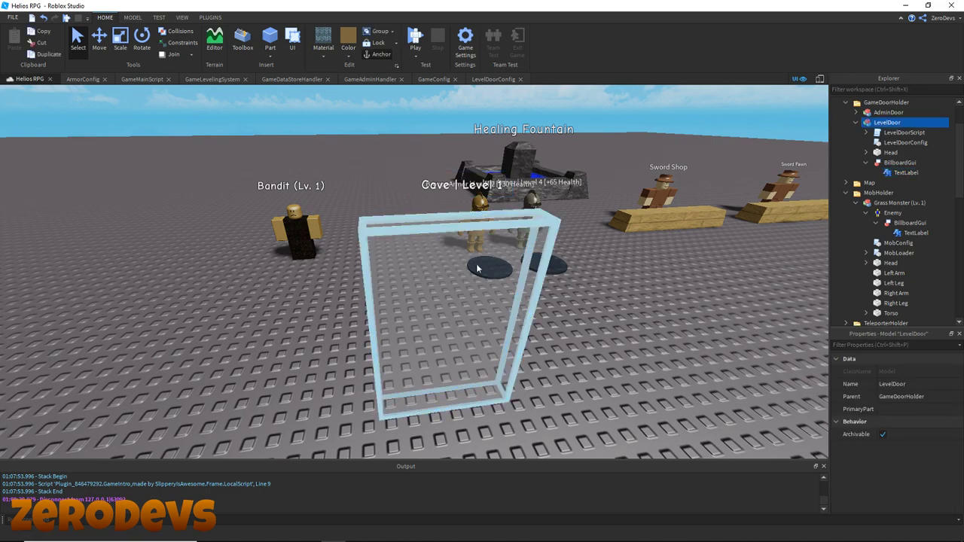
drag(463, 327, 161, 284)
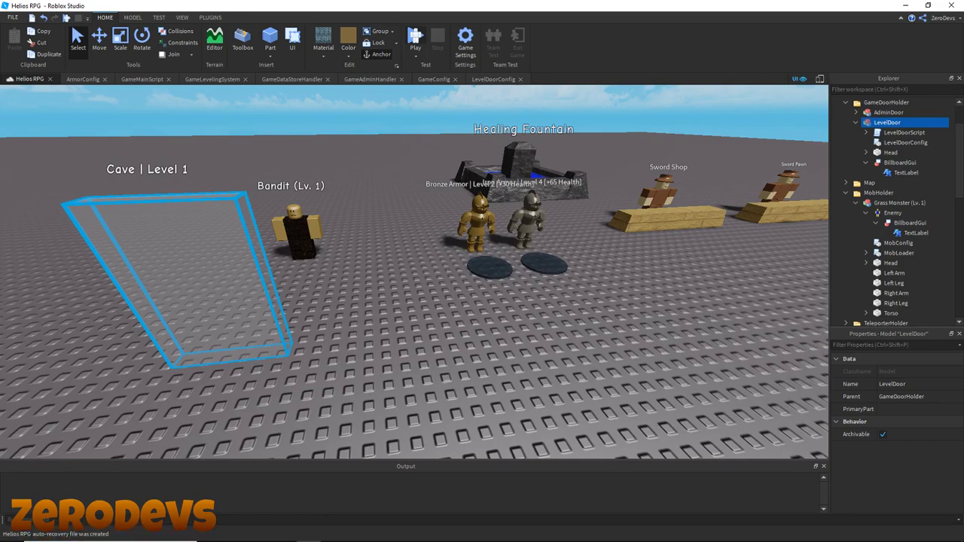
Start a playtest, walk the character past the Cave door to the Bandit and defeat it with the Iron Sword.
key(F5)
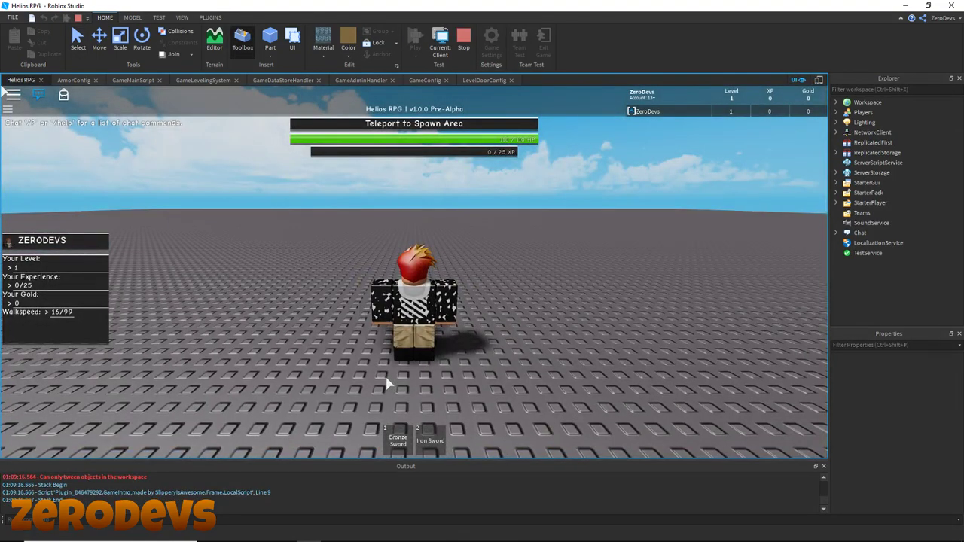
right_drag(505, 289, 506, 289)
key(w)
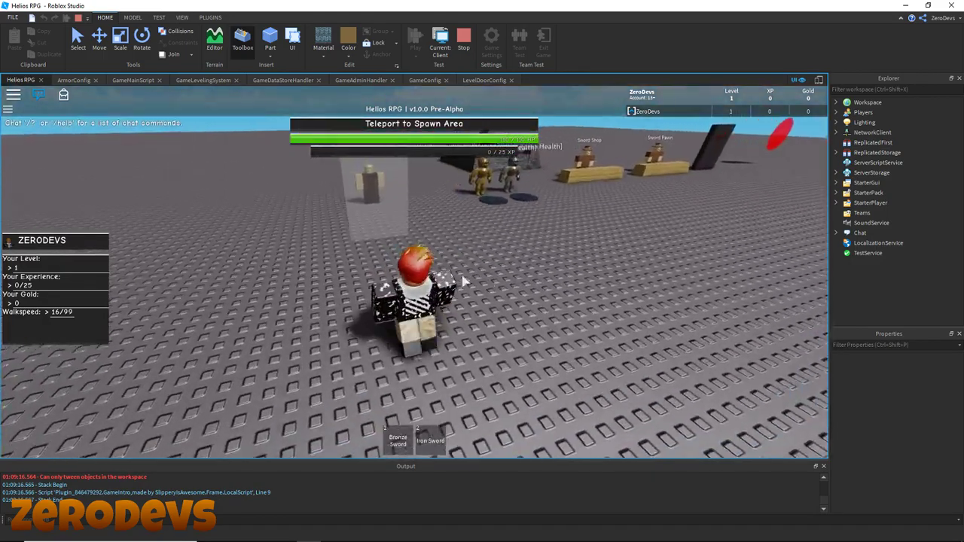
right_drag(366, 289, 366, 290)
key(2)
key(shift)
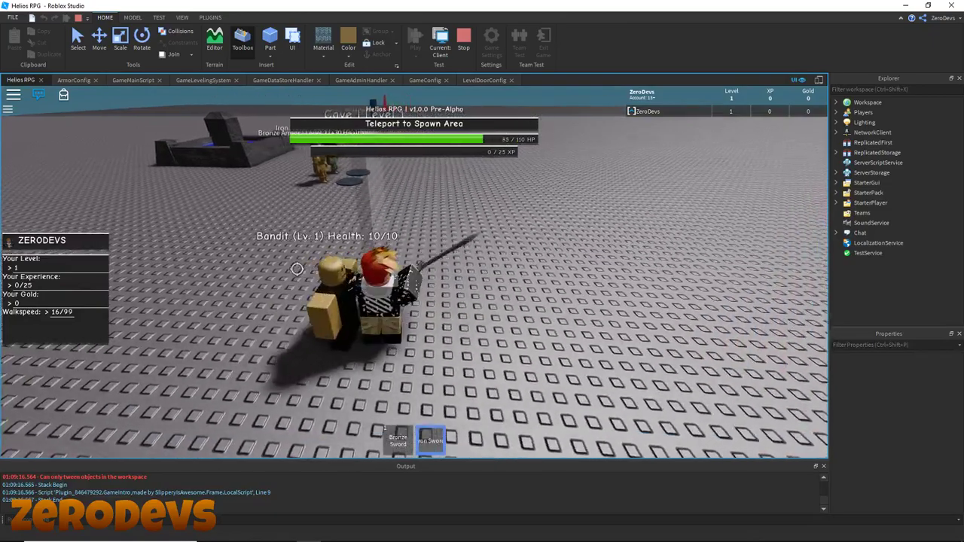
click(414, 272)
click(413, 272)
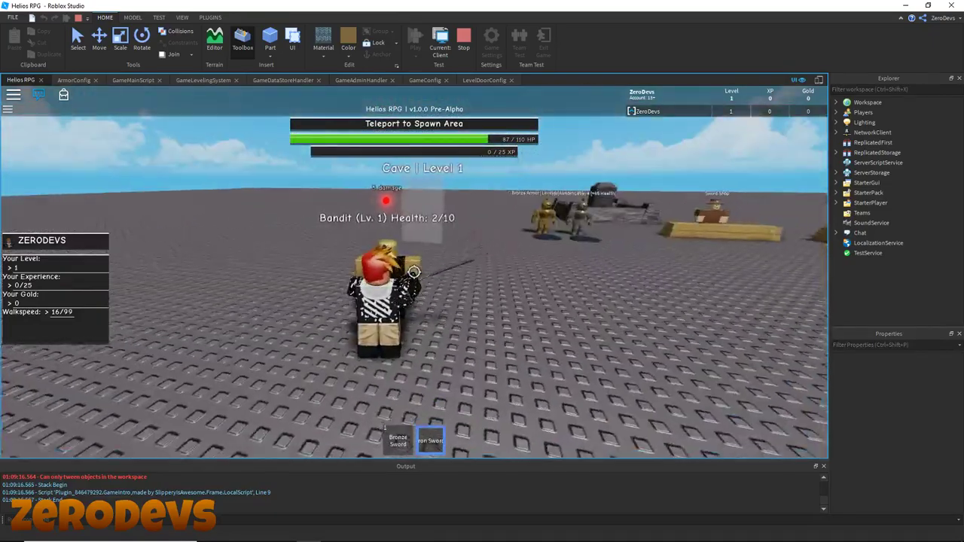
click(414, 272)
Walk the character back past the Cave door to the Bronze Armor pad, put the armor on and equip the Iron Sword.
key(shift)
key(2)
key(w)
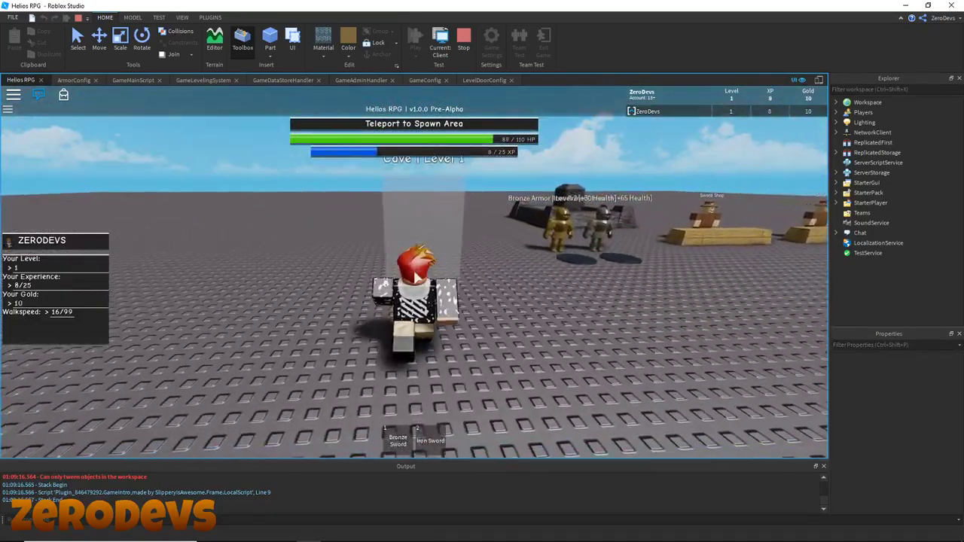
right_drag(530, 249, 532, 252)
key(d)
key(2)
key(shift)
key(w)
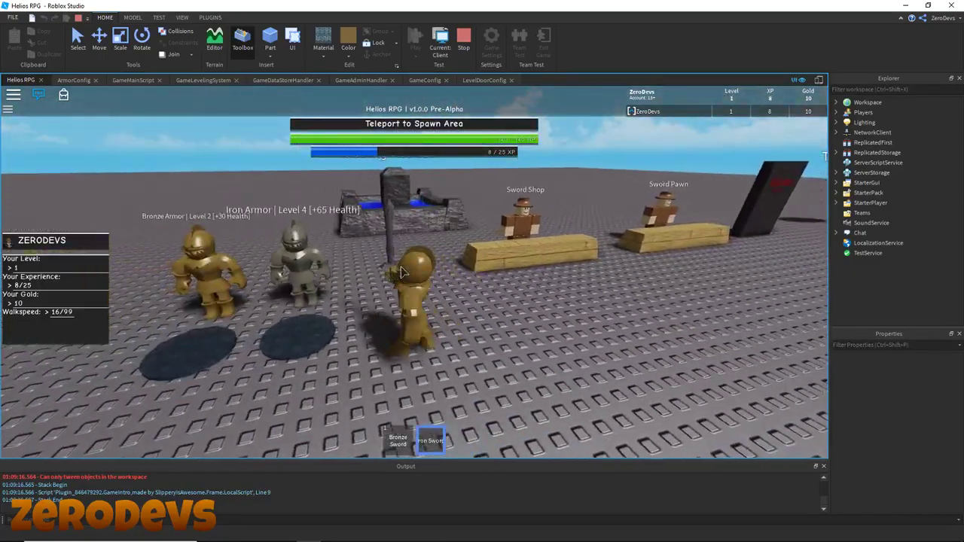
Put away the sword, run around the map with the Bandit following, and jump into the Healing Fountain.
key(2)
right_drag(400, 266, 418, 269)
key(w)
key(space)
key(space)
key(d)
key(w)
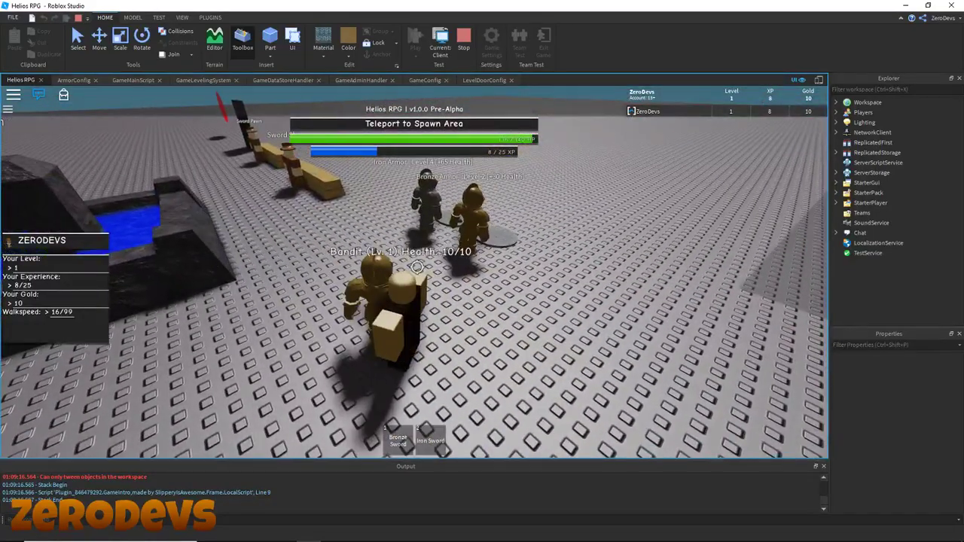
key(a)
key(space)
key(a)
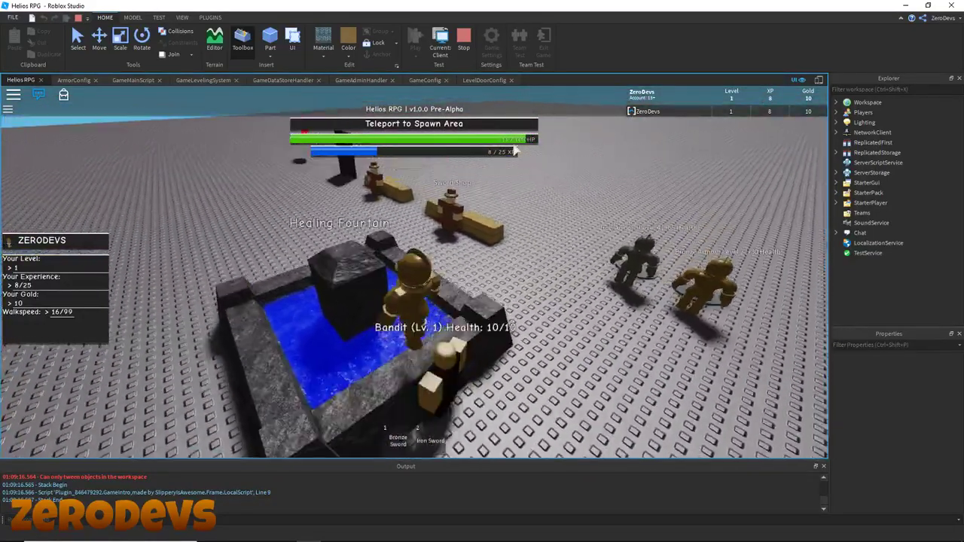
key(w)
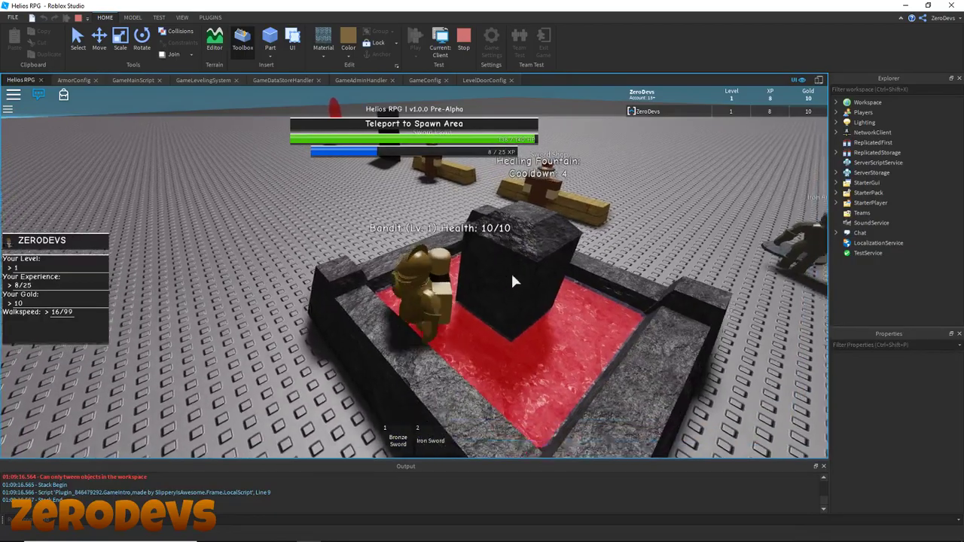
Leave the Healing Fountain and defeat the respawned Bandit beside it with the Iron Sword.
key(s)
key(d)
key(space)
key(2)
click(415, 271)
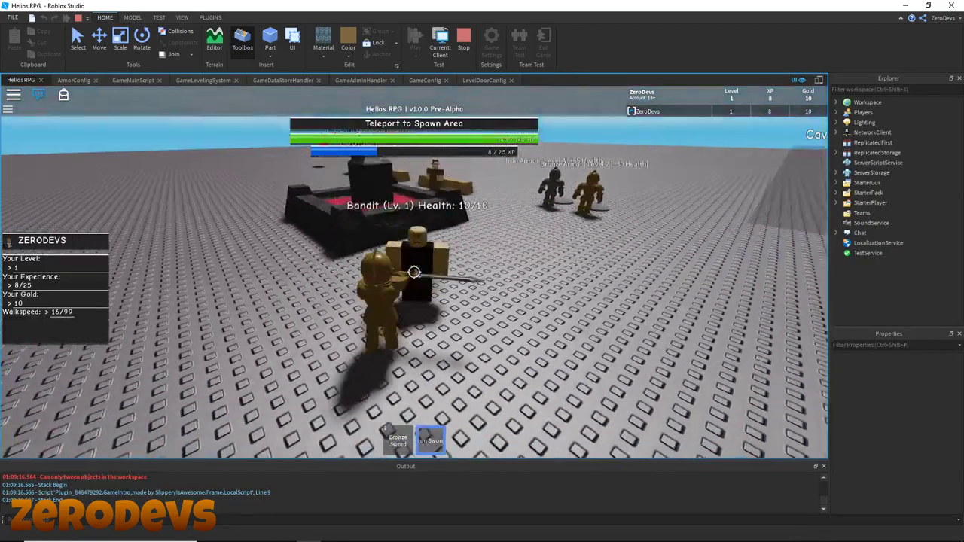
key(s)
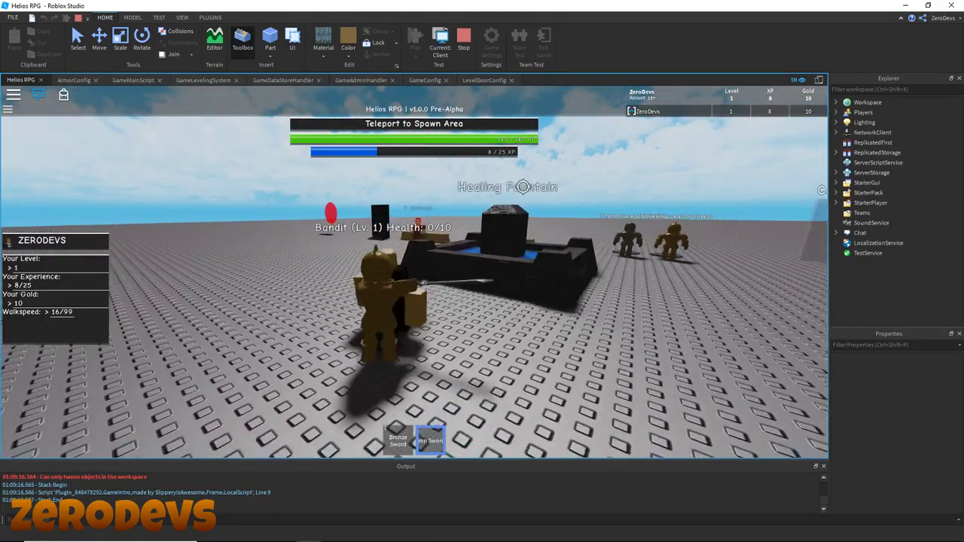
click(467, 173)
key(2)
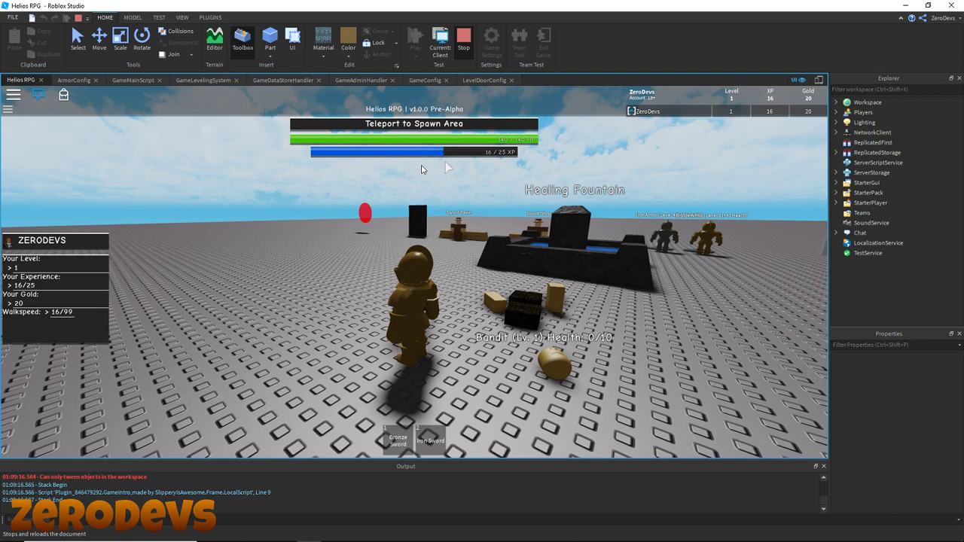
Stop the playtest and deselect the level door.
key(shift+F5)
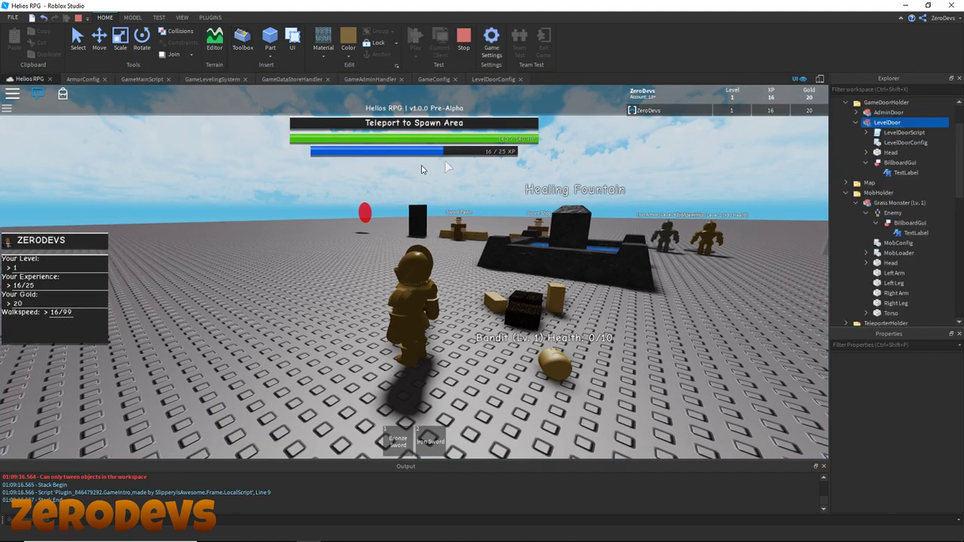
click(422, 167)
key(s)
key(d)
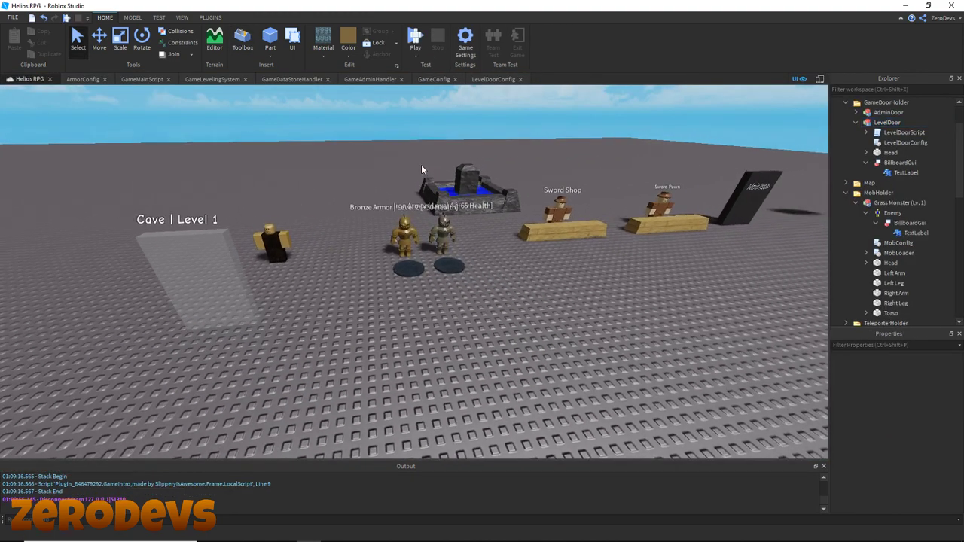